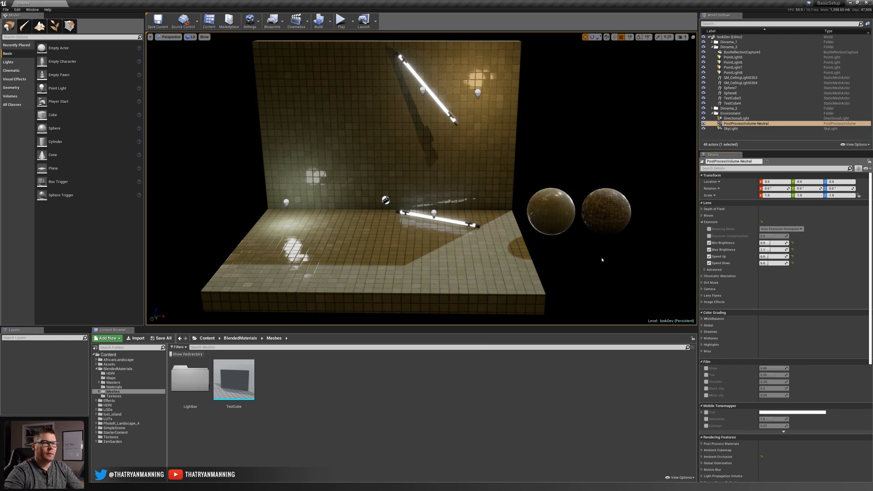
# Inspect the diorama's wall and floor cubes and the exposure settings of PostProcessVolume-Neutral
pyautogui.click(308, 137)
pyautogui.click(385, 270)
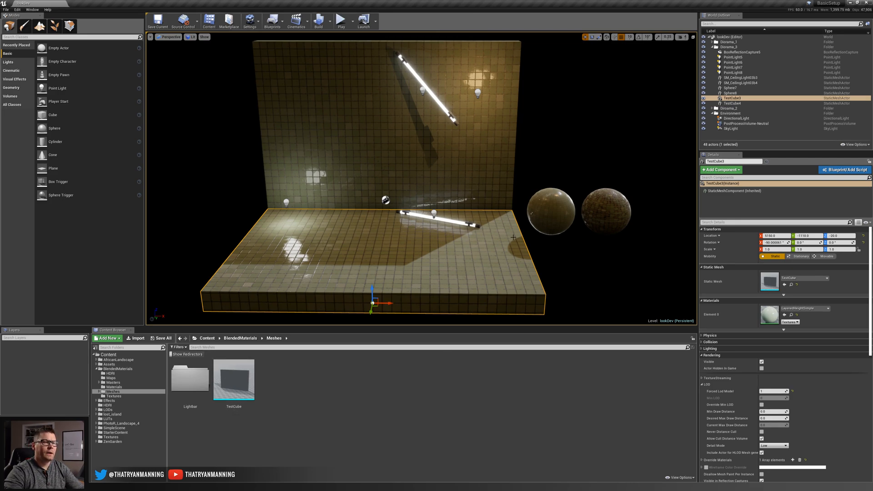
pyautogui.press('a')
pyautogui.moveTo(495, 165); pyautogui.dragTo(464, 163, button='right')
pyautogui.press('d')
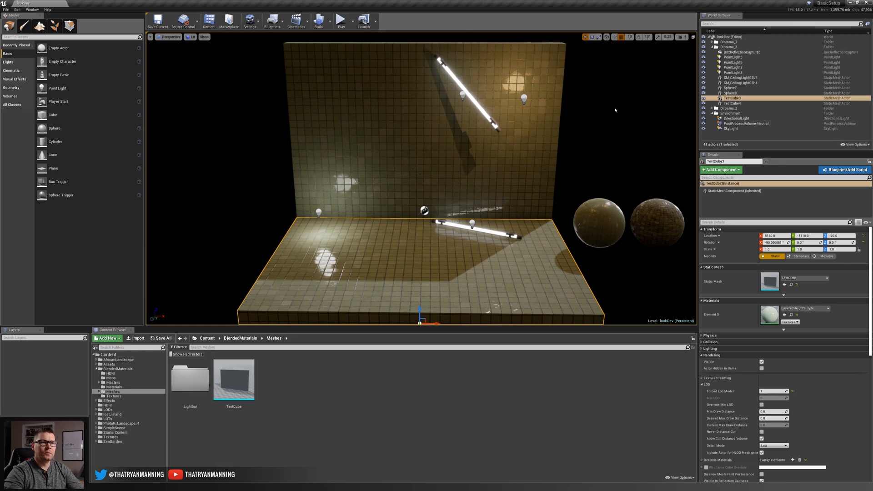
pyautogui.click(743, 124)
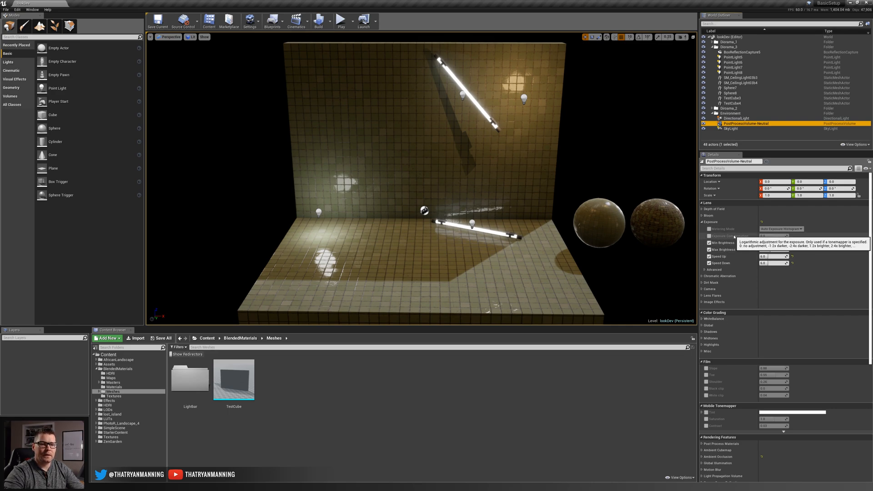
pyautogui.moveTo(578, 148); pyautogui.dragTo(577, 147, button='right')
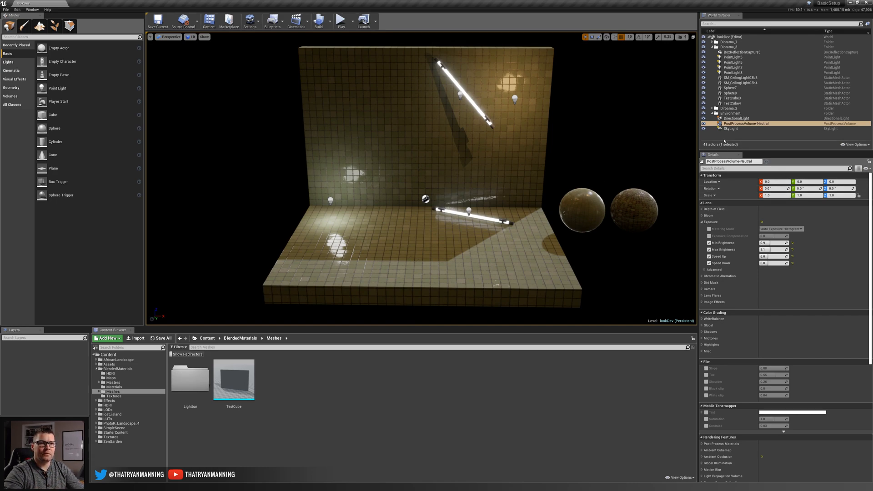
# Try adjusting the directional light's Z rotation and undo the change
pyautogui.click(736, 119)
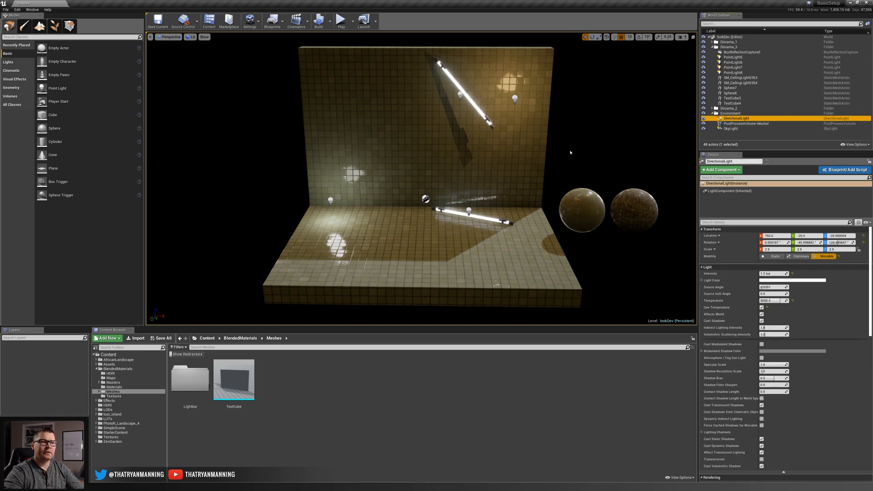
pyautogui.moveTo(598, 141)
pyautogui.mouseDown(button='right')
pyautogui.moveTo(612, 141)
pyautogui.moveTo(600, 141)
pyautogui.mouseUp(button='right')
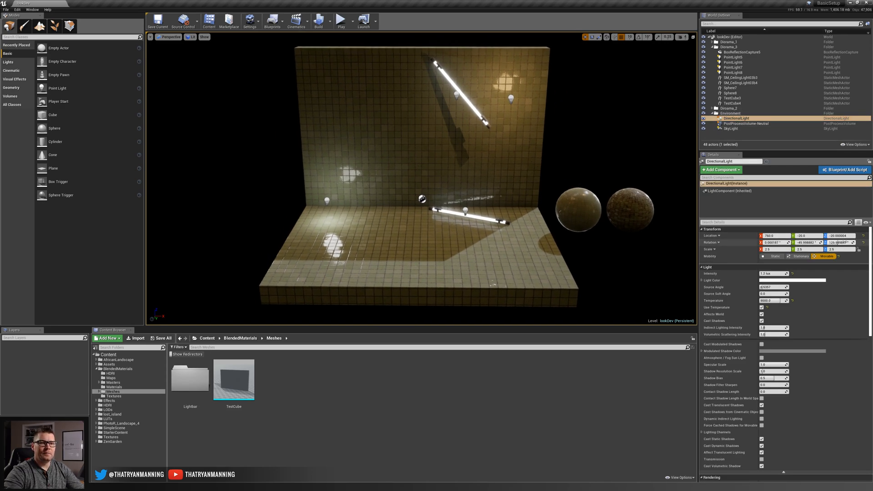
pyautogui.moveTo(837, 242)
pyautogui.mouseDown()
pyautogui.moveTo(827, 243)
pyautogui.moveTo(836, 243)
pyautogui.mouseUp()
pyautogui.hotkey('ctrl', 'z')
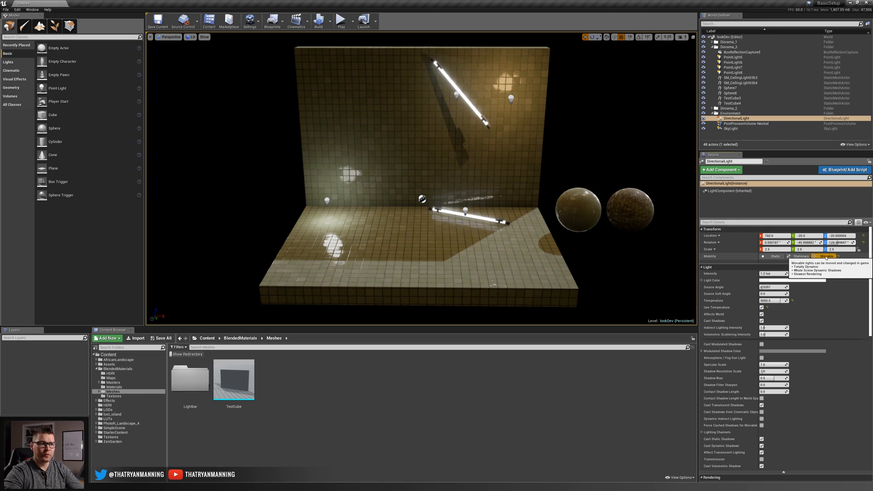
# Inspect the settings of PointLight5, PointLight6 and the environment's directional light
pyautogui.click(327, 200)
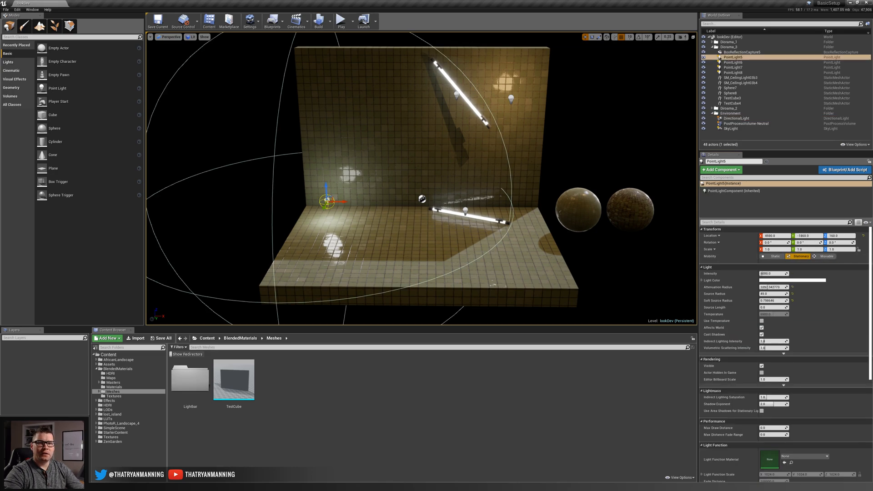
pyautogui.click(511, 98)
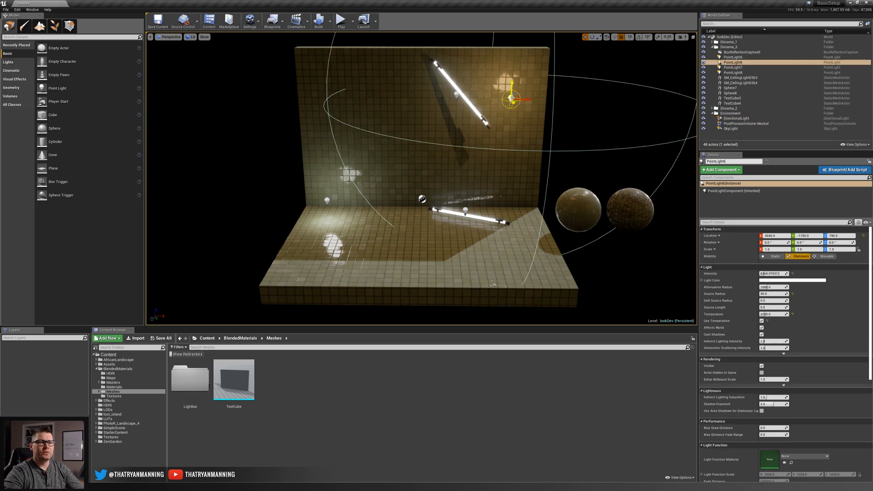
pyautogui.click(608, 113)
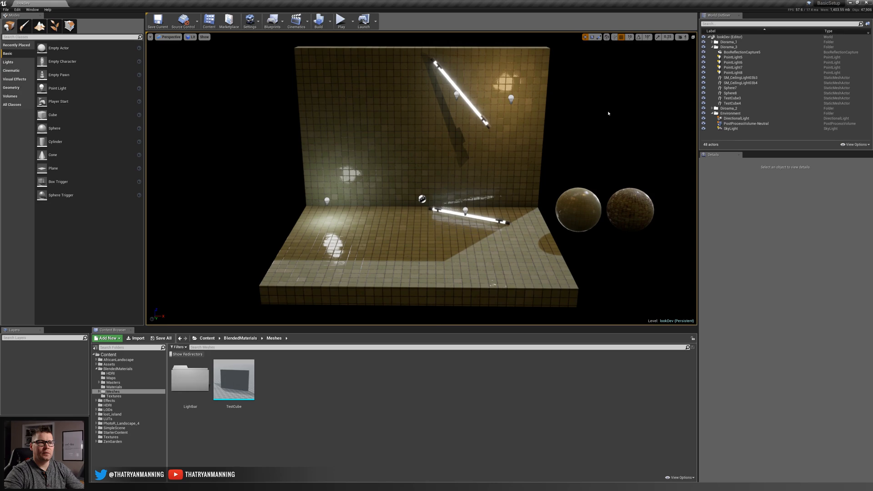
pyautogui.click(736, 118)
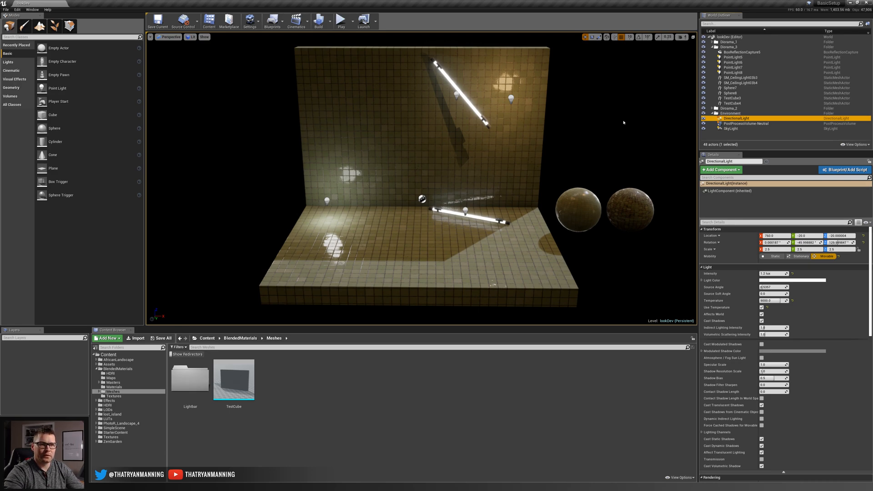
# Check the sky light's cubemap by viewing the wooden_lounge_1k texture from the BlendedMaterials HDRI folder, and close the texture
pyautogui.click(731, 129)
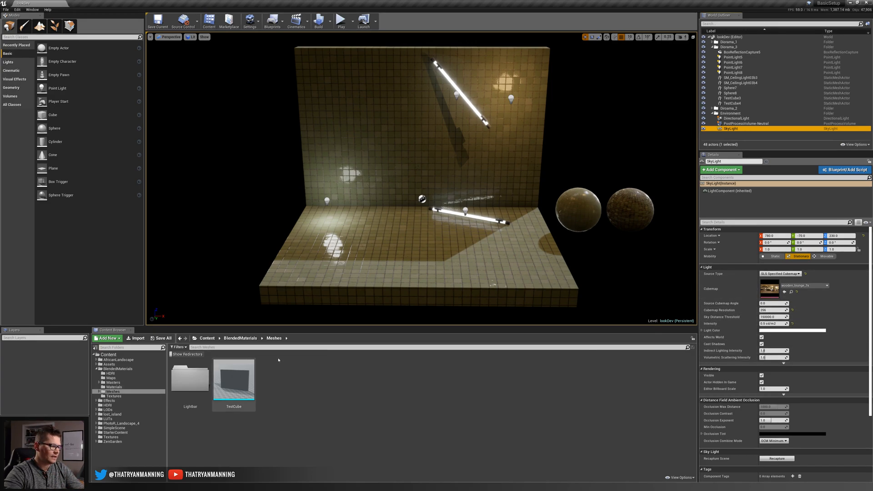
pyautogui.click(110, 374)
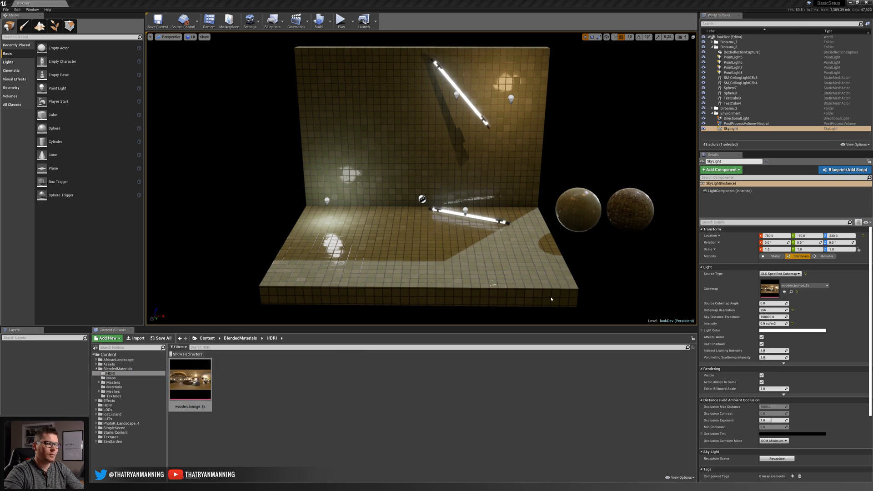
pyautogui.doubleClick(190, 381)
pyautogui.moveTo(196, 86); pyautogui.dragTo(350, 50)
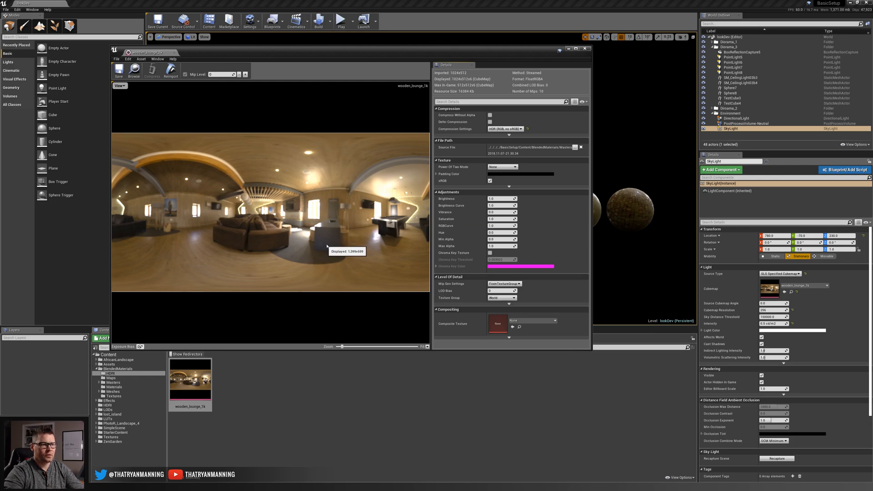
pyautogui.moveTo(513, 50); pyautogui.dragTo(529, 248)
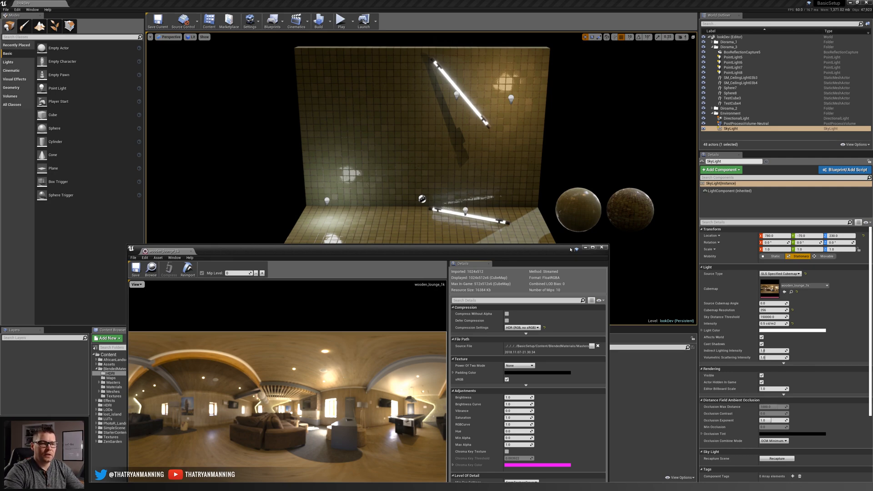
pyautogui.moveTo(540, 251); pyautogui.dragTo(522, 156)
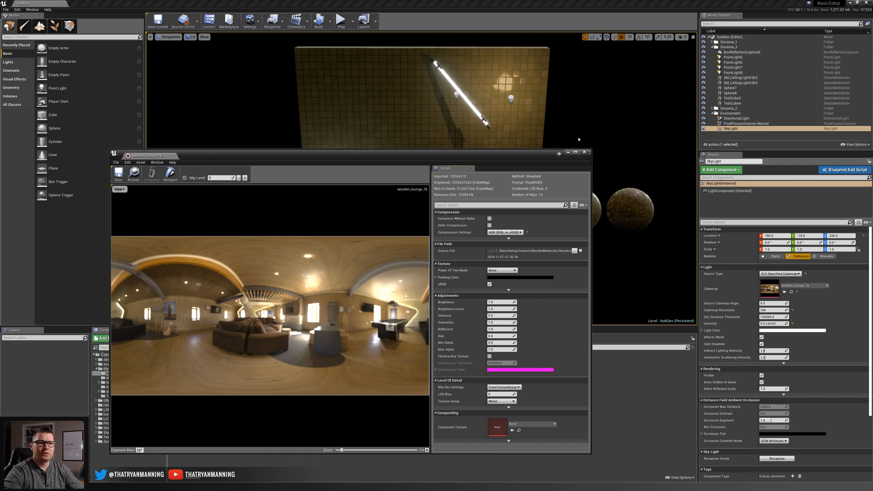
pyautogui.click(584, 153)
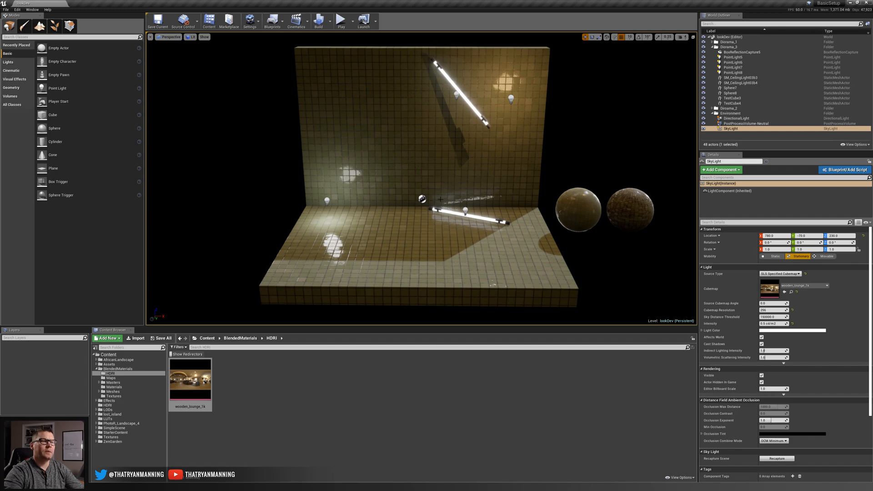
# Select the box reflection capture at the diorama's centre and examine its bounds around the walls and spheres from several angles
pyautogui.click(422, 198)
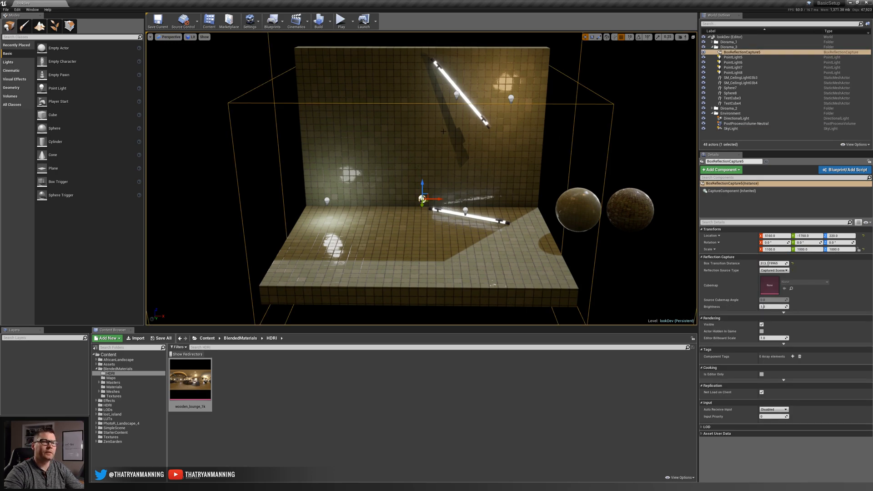
pyautogui.moveTo(443, 131); pyautogui.dragTo(417, 138, button='right')
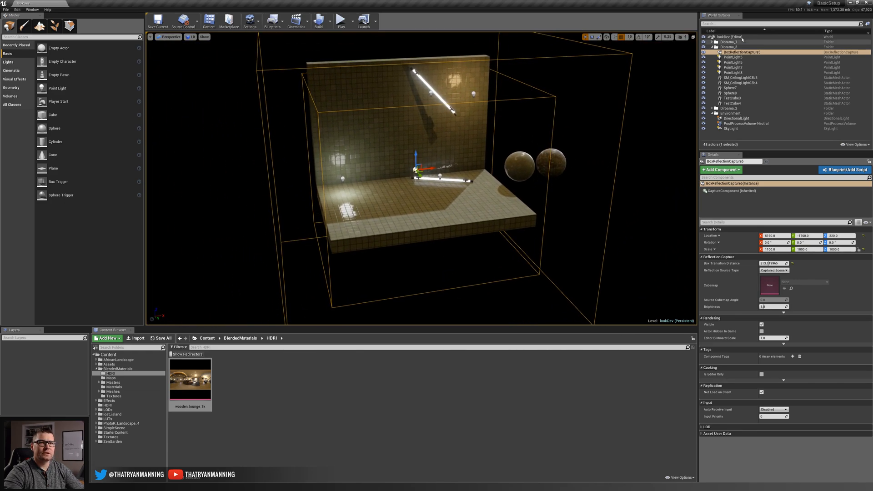
pyautogui.moveTo(416, 138); pyautogui.dragTo(495, 172, button='right')
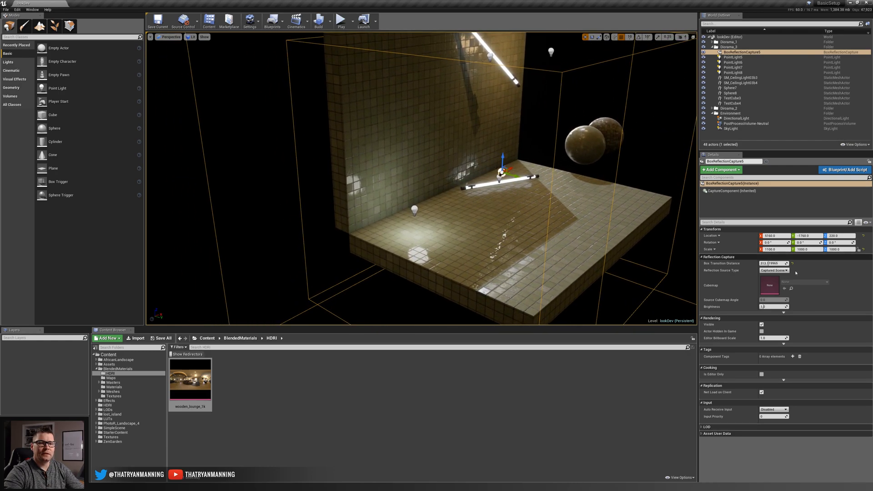
pyautogui.scroll(-6, 527, 137)
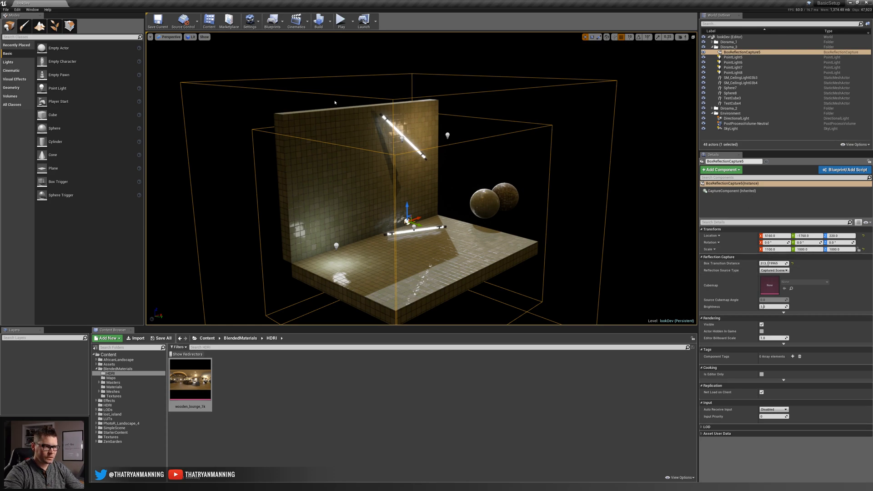
pyautogui.press('d')
pyautogui.moveTo(386, 185); pyautogui.dragTo(307, 187, button='right')
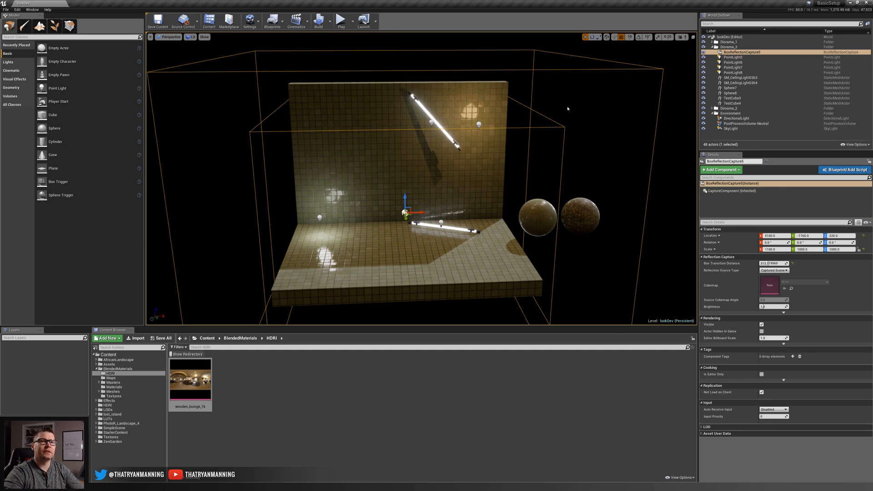
pyautogui.moveTo(572, 120); pyautogui.dragTo(554, 118, button='right')
pyautogui.press('s')
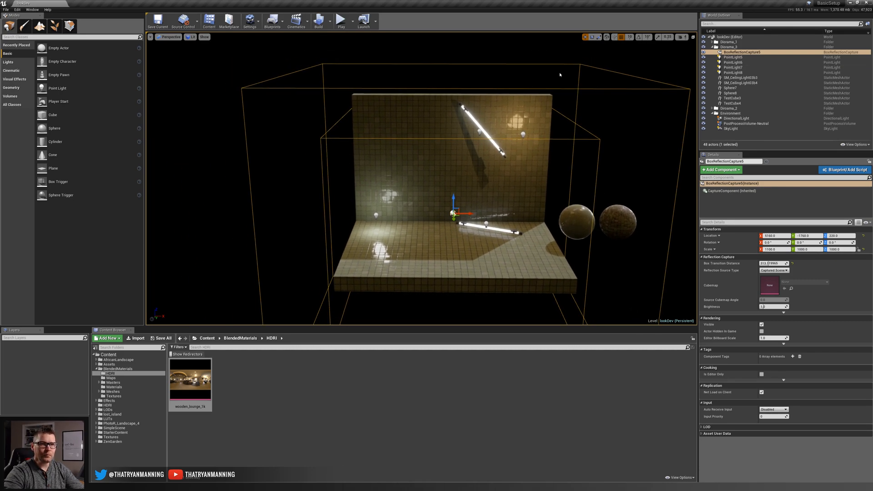
pyautogui.scroll(5, 491, 175)
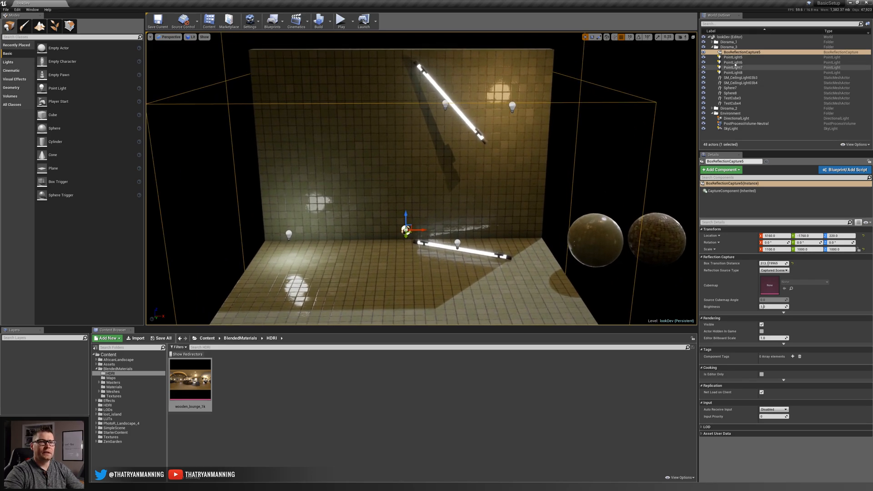
# Hide the four point lights in Diorama_3, PointLight5 through PointLight8, and switch the viewport to game view
pyautogui.click(734, 57)
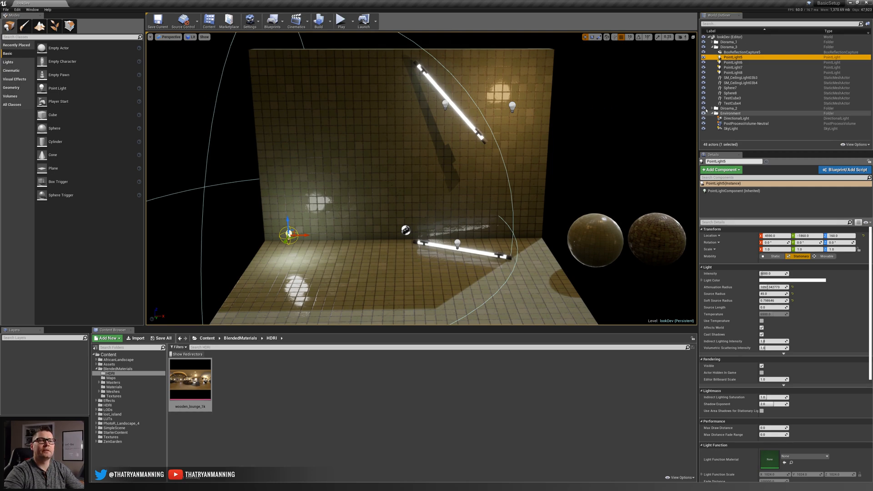
pyautogui.click(733, 73)
pyautogui.keyDown('shift'); pyautogui.click(733, 59); pyautogui.keyUp('shift')
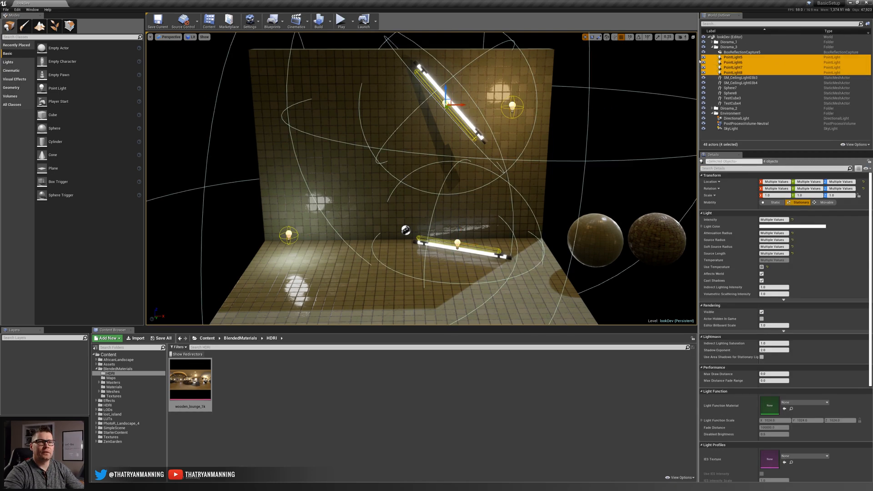
pyautogui.click(704, 58)
pyautogui.press('s')
pyautogui.moveTo(447, 233)
pyautogui.mouseDown(button='right')
pyautogui.moveTo(428, 235)
pyautogui.moveTo(438, 233)
pyautogui.mouseUp(button='right')
pyautogui.press('g')
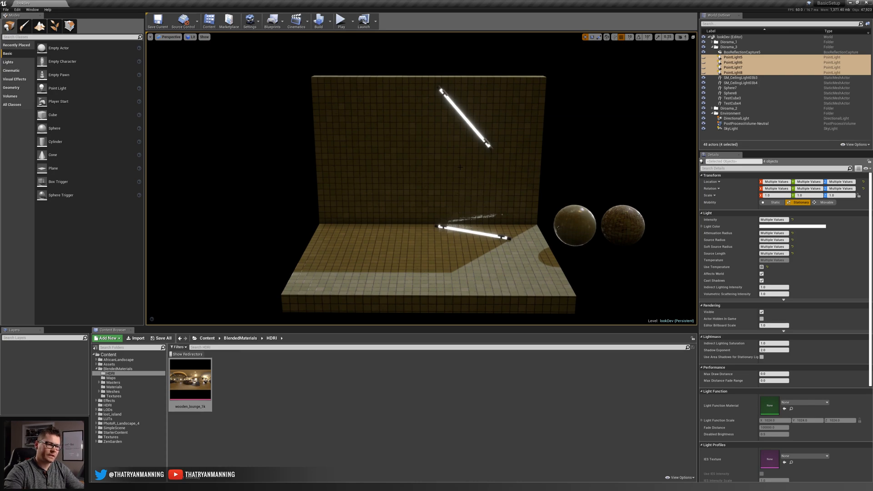
# Examine the diorama's surfaces without the point lights and make the four point lights visible again
pyautogui.moveTo(400, 194); pyautogui.dragTo(382, 193, button='right')
pyautogui.press('d')
pyautogui.press('w')
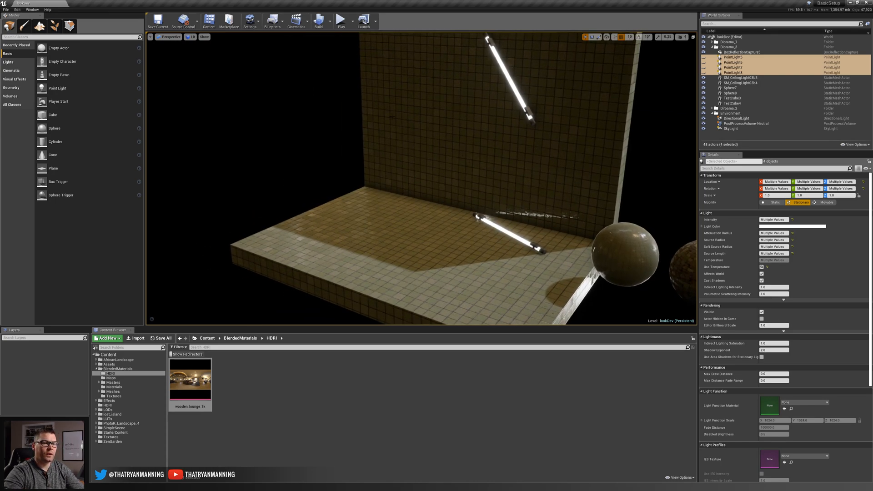
pyautogui.press('f')
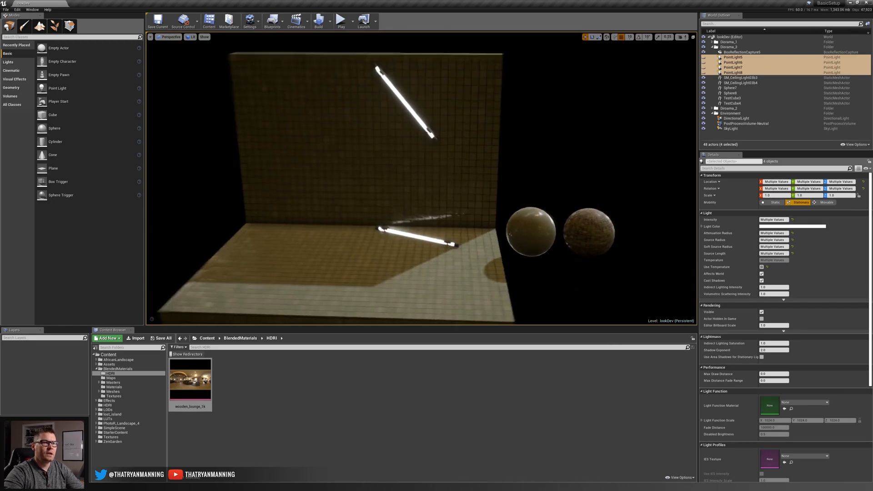
pyautogui.click(703, 62)
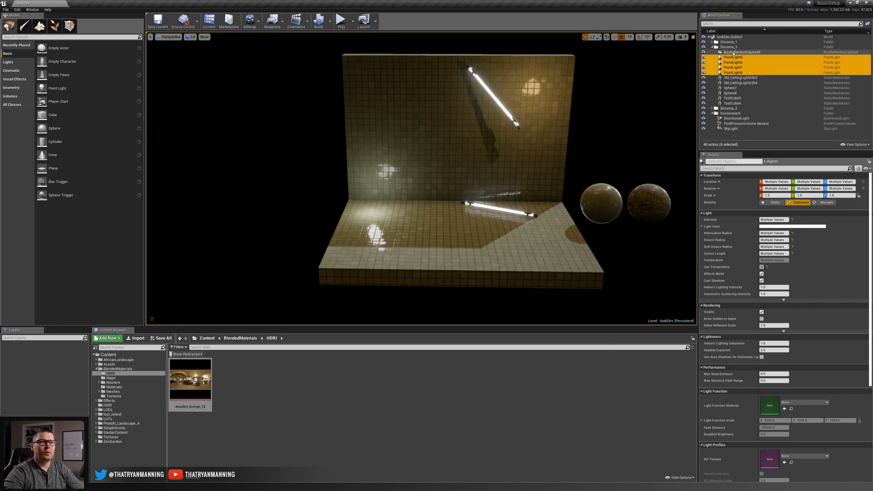
# Leave game view, try a smaller source radius on PointLight5, and set the radius back to 45
pyautogui.click(733, 57)
pyautogui.press('f')
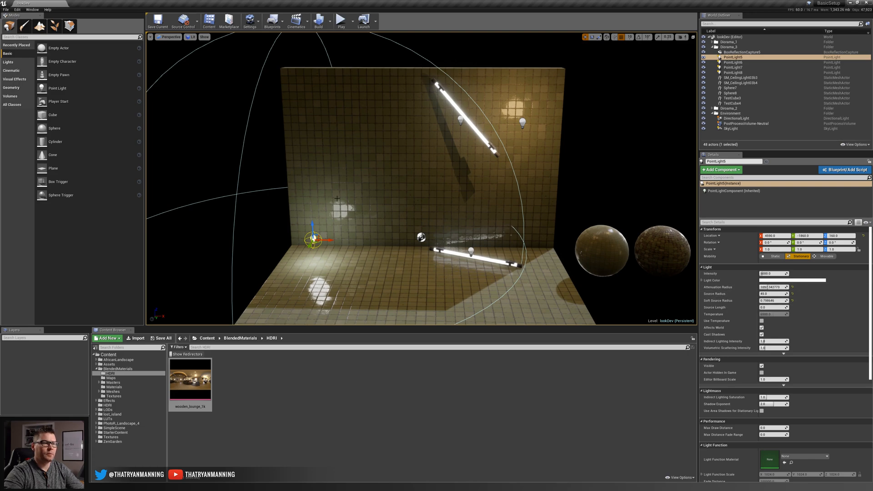
pyautogui.moveTo(773, 294); pyautogui.dragTo(745, 294)
pyautogui.click(781, 294)
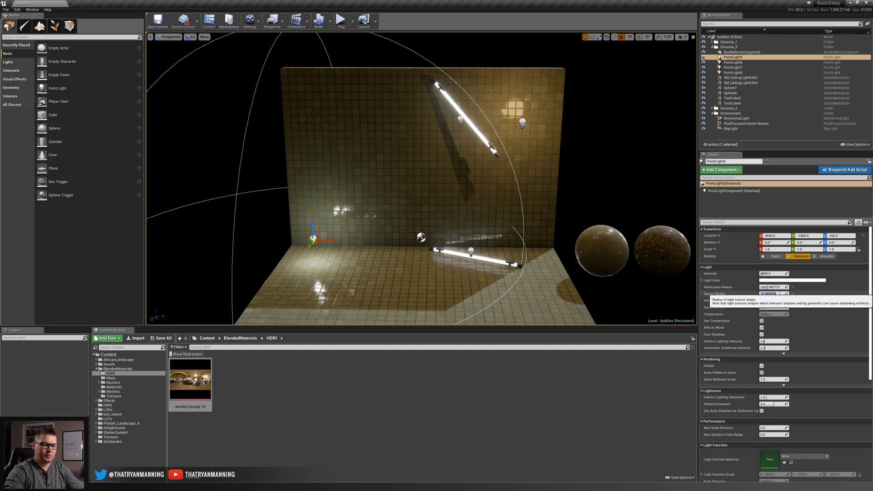
pyautogui.write('45')
pyautogui.press('Return')
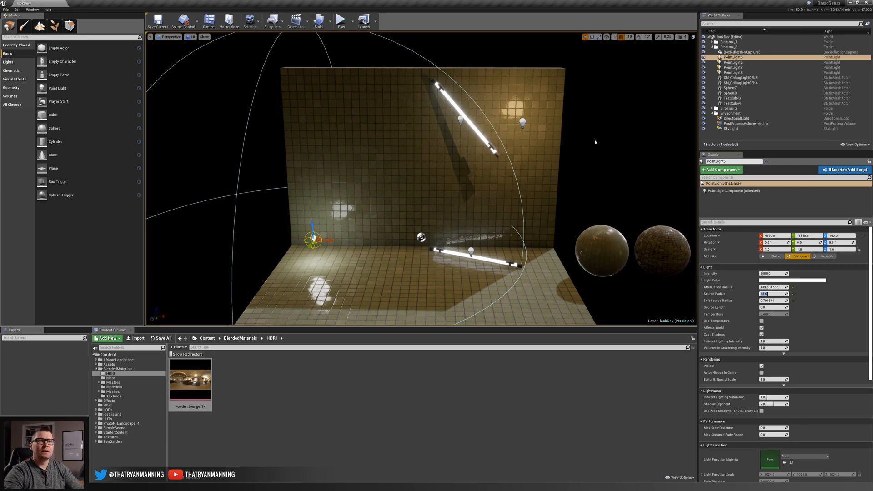
# Inspect PointLight7 beside the upper light tube and the materials of that tube's SM_CeilingLight03b4 mesh
pyautogui.click(741, 62)
pyautogui.click(744, 68)
pyautogui.moveTo(500, 131); pyautogui.dragTo(495, 115, button='right')
pyautogui.press('w')
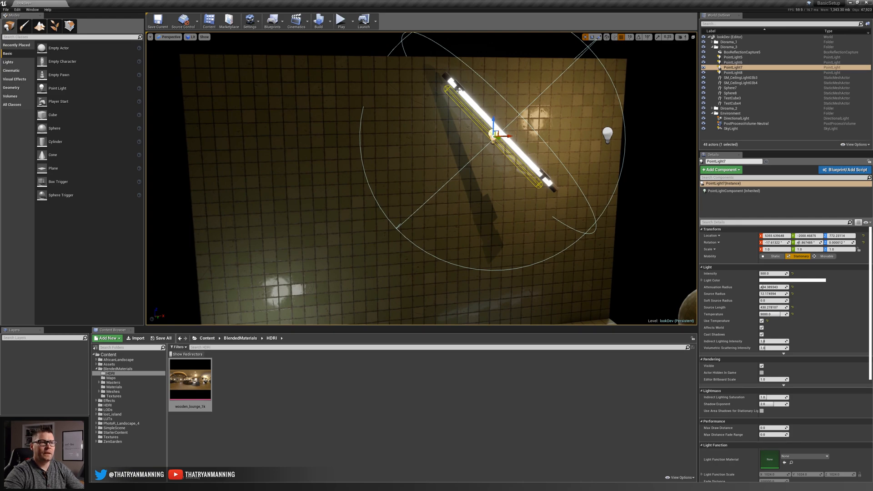
pyautogui.click(484, 114)
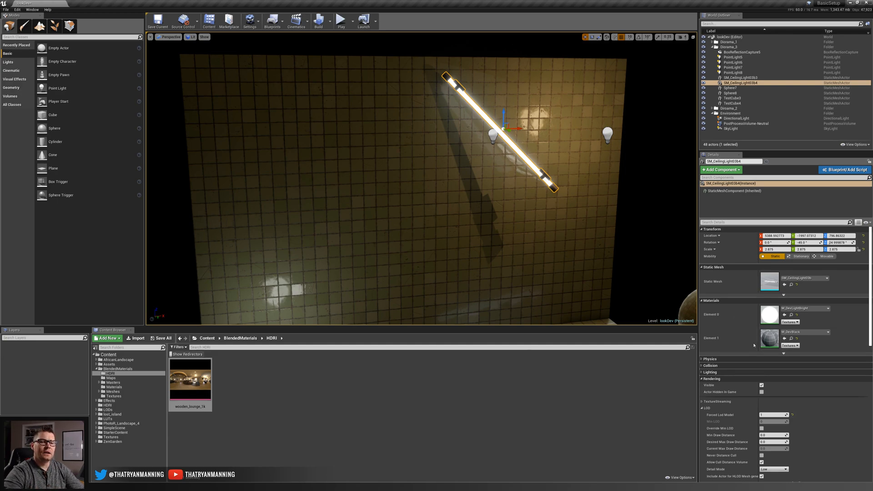
# Inspect PointLight7 along the upper light tube and compare its settings with those of PointLight6 beside it
pyautogui.click(493, 135)
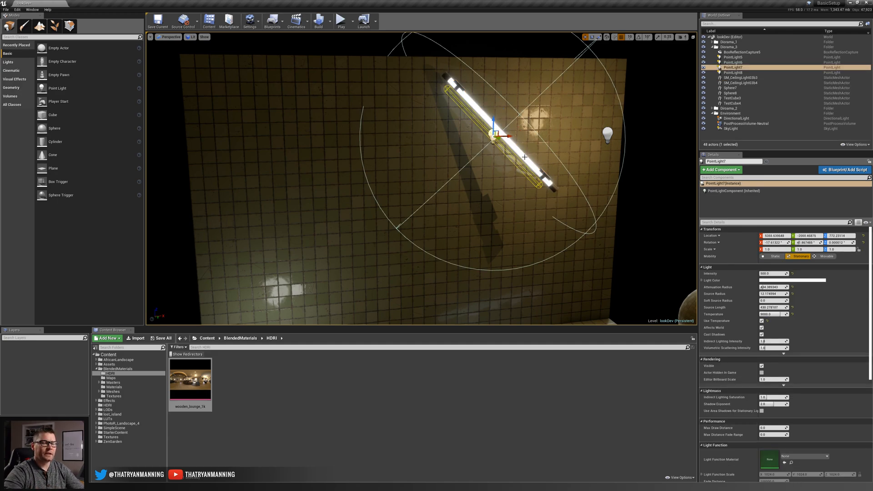
pyautogui.moveTo(537, 145); pyautogui.dragTo(533, 132, button='right')
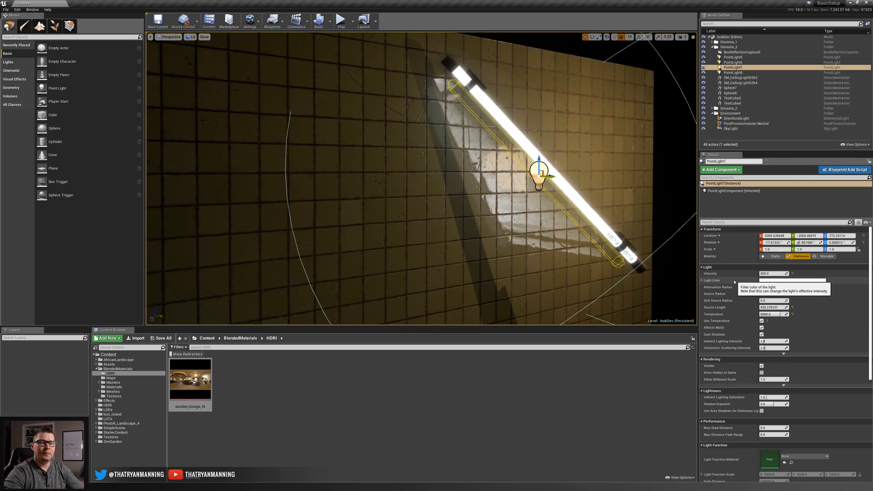
pyautogui.moveTo(637, 241); pyautogui.dragTo(618, 238, button='right')
pyautogui.press('s')
pyautogui.moveTo(538, 176)
pyautogui.mouseDown(button='right')
pyautogui.moveTo(518, 172)
pyautogui.moveTo(523, 182)
pyautogui.mouseUp(button='right')
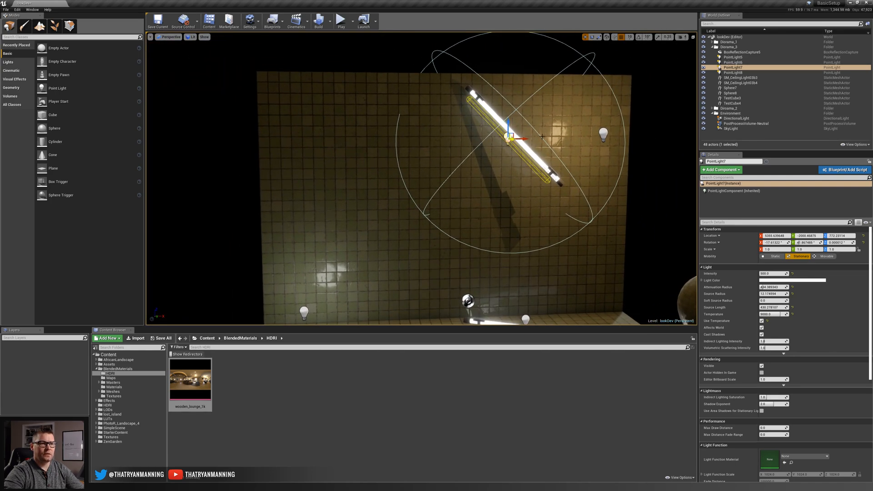
pyautogui.click(604, 133)
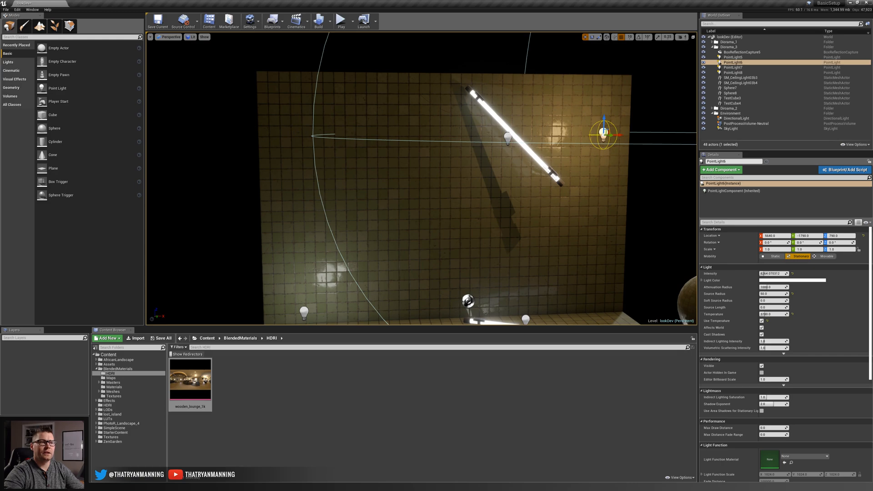
pyautogui.click(508, 137)
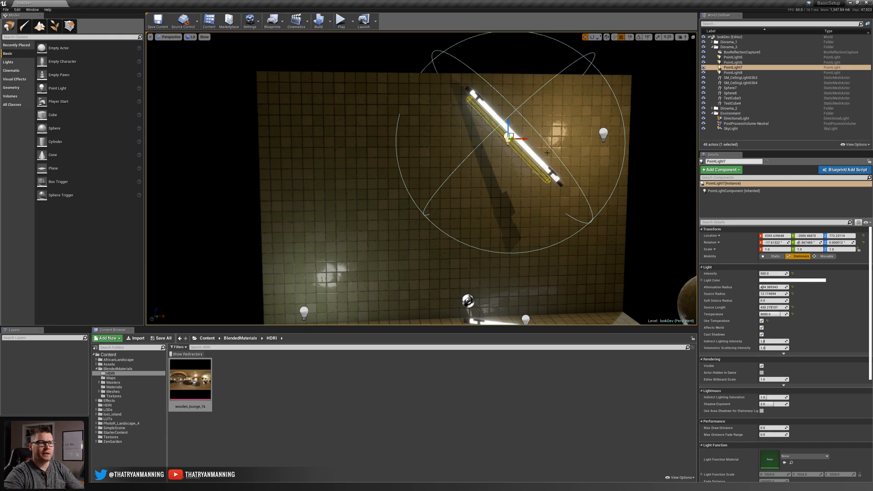
pyautogui.press('s')
pyautogui.moveTo(469, 127); pyautogui.dragTo(469, 127, button='right')
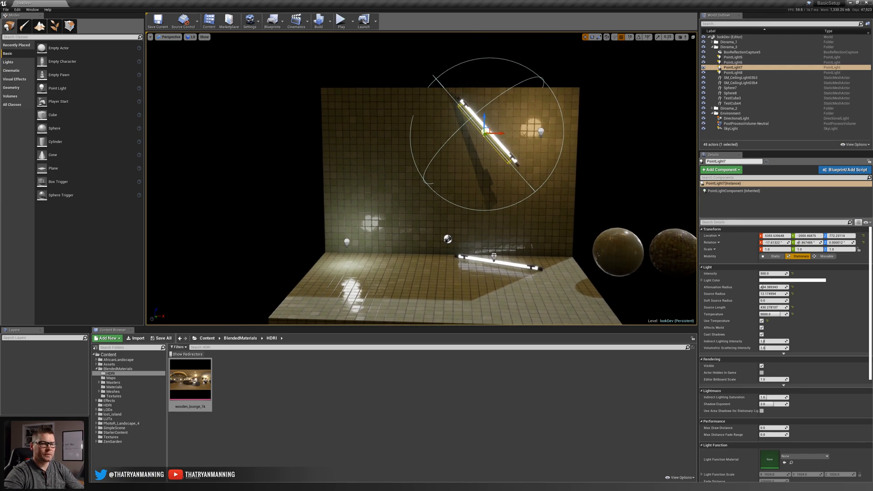
# Inspect the lower light tube's SM_CeilingLight03b3 mesh, clear the selection and view the whole diorama
pyautogui.click(492, 262)
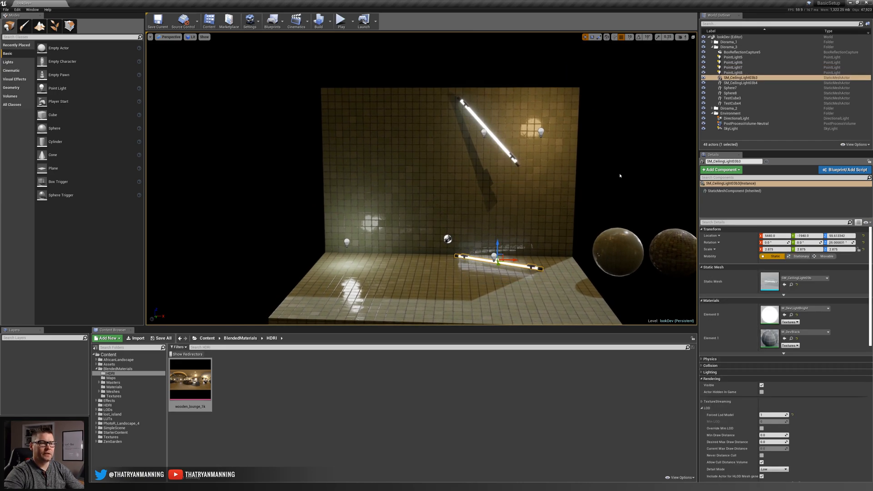
pyautogui.moveTo(619, 176); pyautogui.dragTo(629, 181, button='right')
pyautogui.click(621, 176)
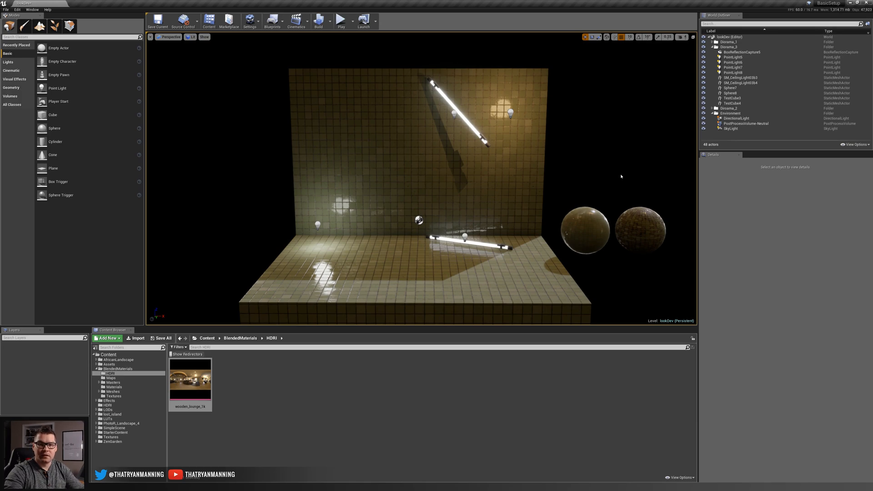
pyautogui.moveTo(621, 177); pyautogui.dragTo(621, 179, button='right')
pyautogui.press('s')
pyautogui.press('w')
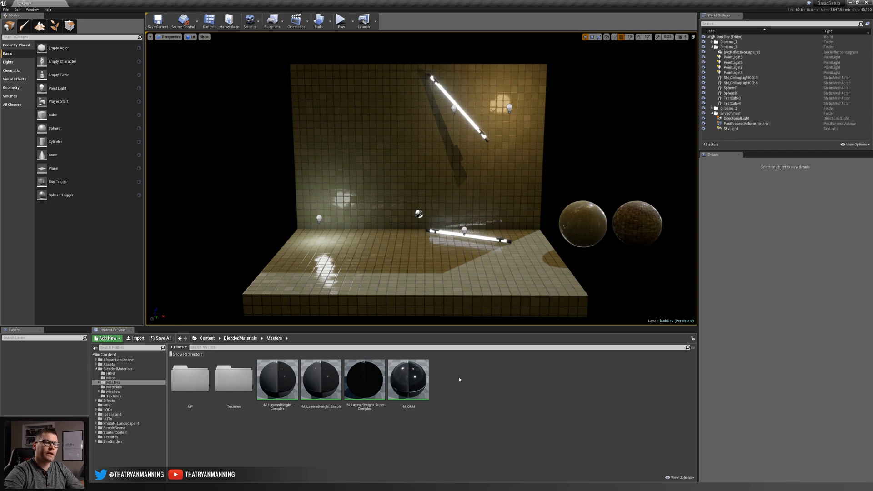
# Create a new material named ExampleHeightBlend in the BlendedMaterials Masters folder
pyautogui.rightClick(461, 392)
pyautogui.click(491, 282)
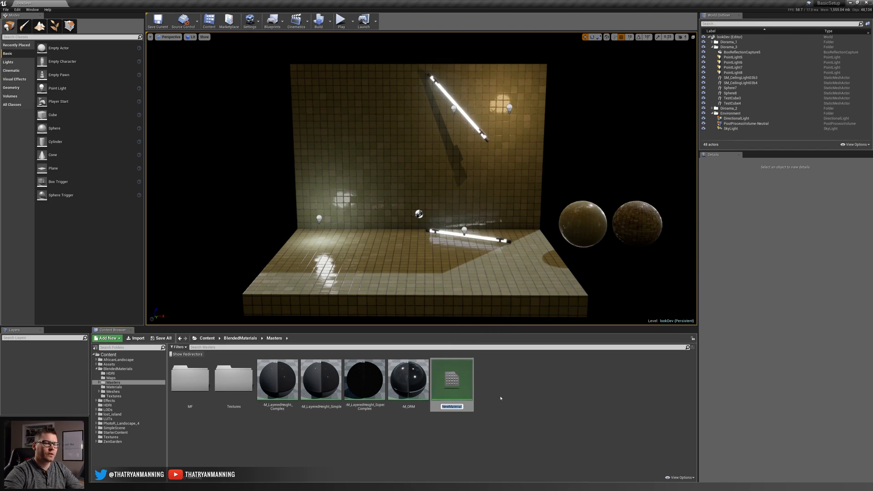
pyautogui.write('ExampleMeightBlend')
pyautogui.press('Return')
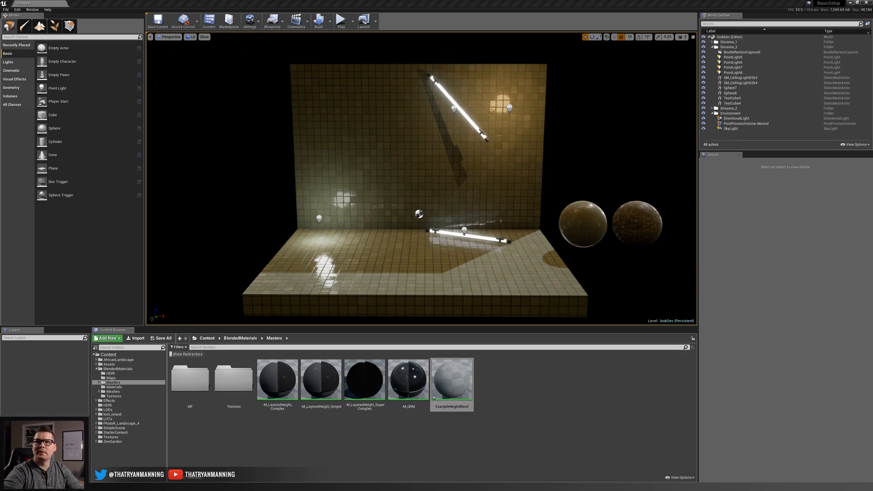
# Arrange the ExampleHeightBlend material editor window above the content browser and open the BlendedMaterials Textures folder
pyautogui.moveTo(872, 205); pyautogui.dragTo(161, 8)
pyautogui.moveTo(250, 136); pyautogui.dragTo(810, 428)
pyautogui.moveTo(255, 148); pyautogui.dragTo(335, 116, button='right')
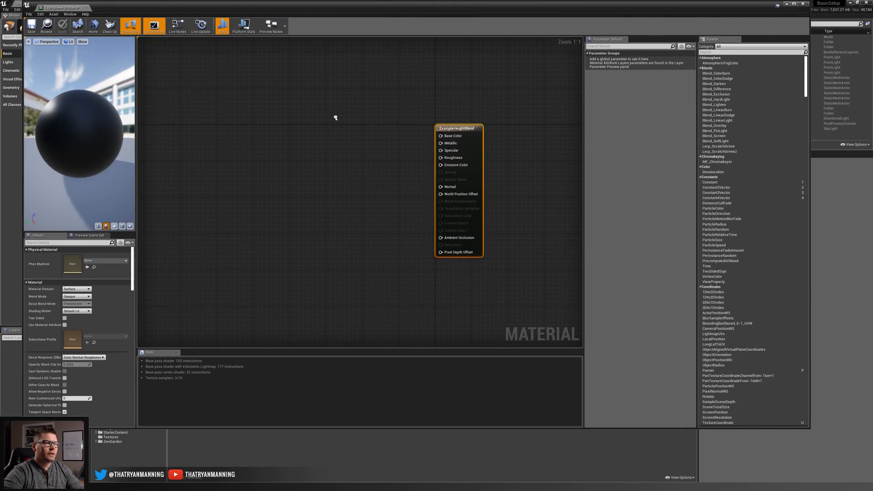
pyautogui.moveTo(380, 429); pyautogui.dragTo(380, 348)
pyautogui.moveTo(371, 148); pyautogui.dragTo(399, 106, button='right')
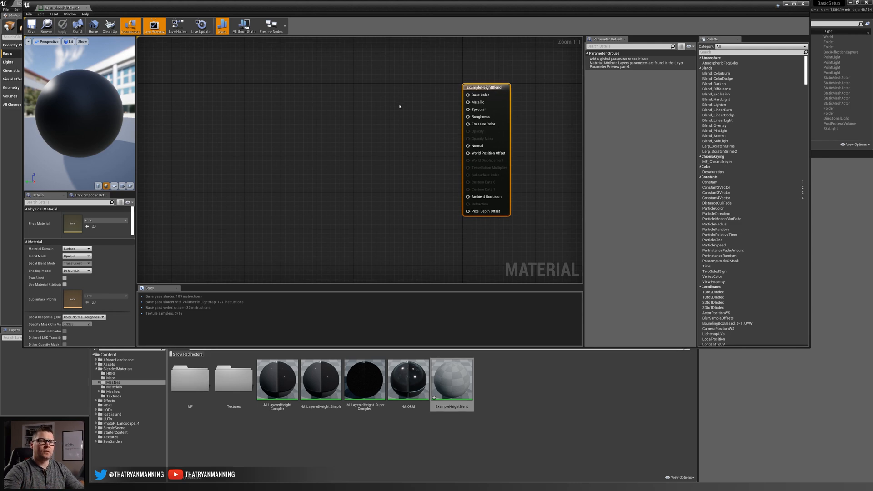
pyautogui.click(114, 396)
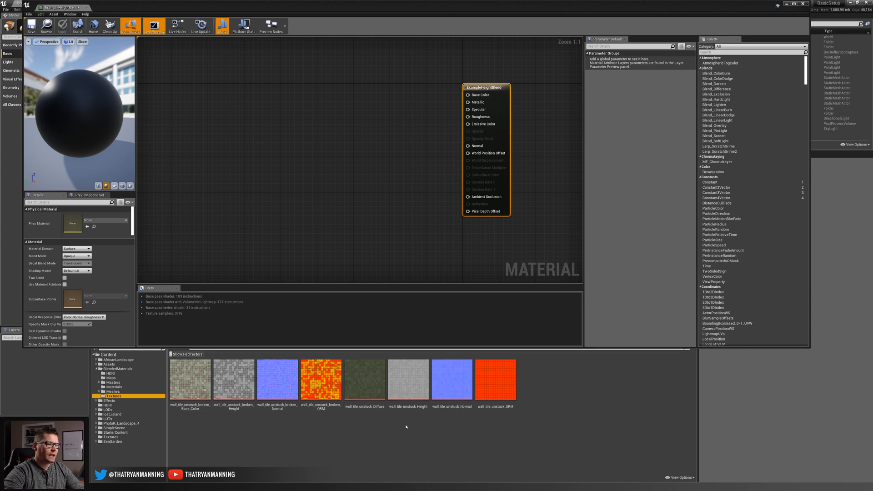
pyautogui.click(190, 379)
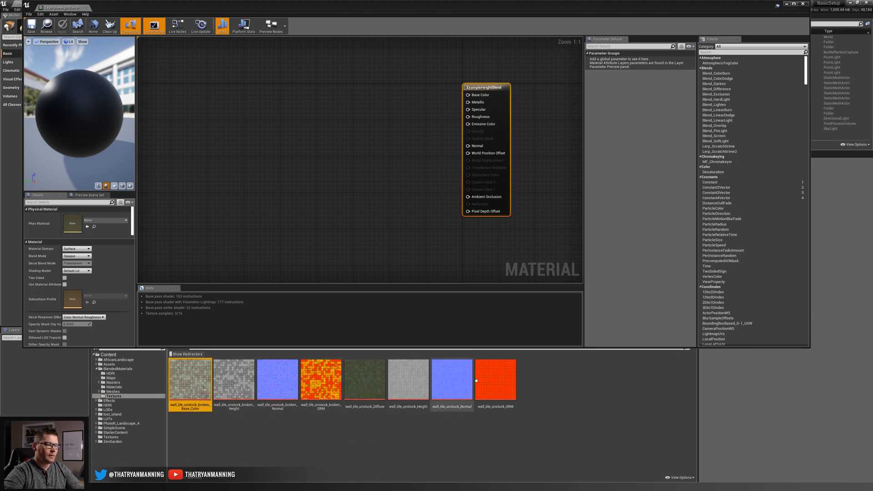
pyautogui.keyDown('shift'); pyautogui.click(504, 377); pyautogui.keyUp('shift')
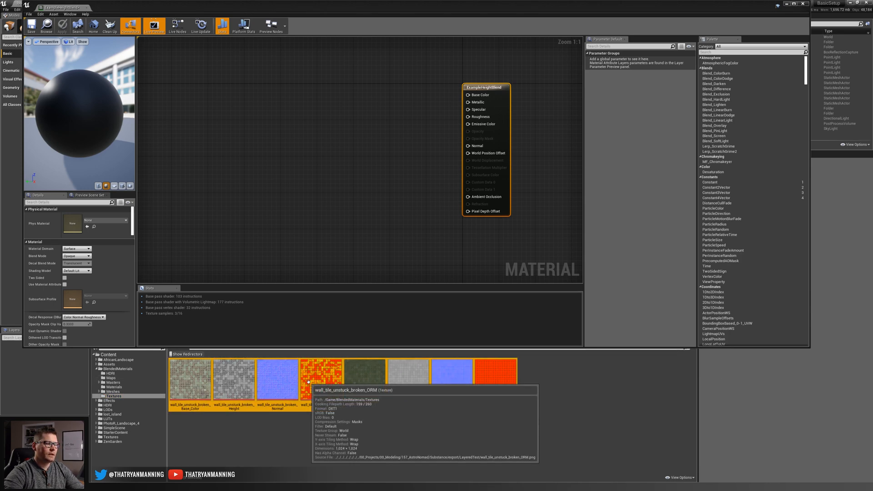
pyautogui.moveTo(348, 377); pyautogui.dragTo(280, 151)
pyautogui.scroll(-2, 388, 146)
pyautogui.moveTo(377, 247); pyautogui.dragTo(257, 260)
pyautogui.hotkey('ctrl', 'z')
pyautogui.moveTo(267, 152); pyautogui.dragTo(328, 207)
pyautogui.press('Delete')
# Add the four wall_tile_unstuck_broken textures, Base_Color, Height, Normal and ORM, to the material graph as texture samples
pyautogui.click(361, 382)
pyautogui.click(191, 382)
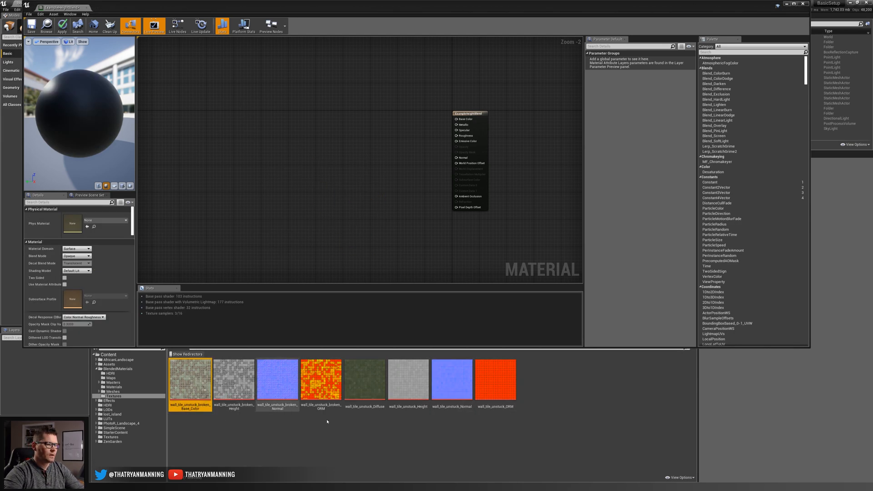
pyautogui.keyDown('shift'); pyautogui.click(321, 382); pyautogui.keyUp('shift')
pyautogui.moveTo(321, 382); pyautogui.dragTo(248, 84)
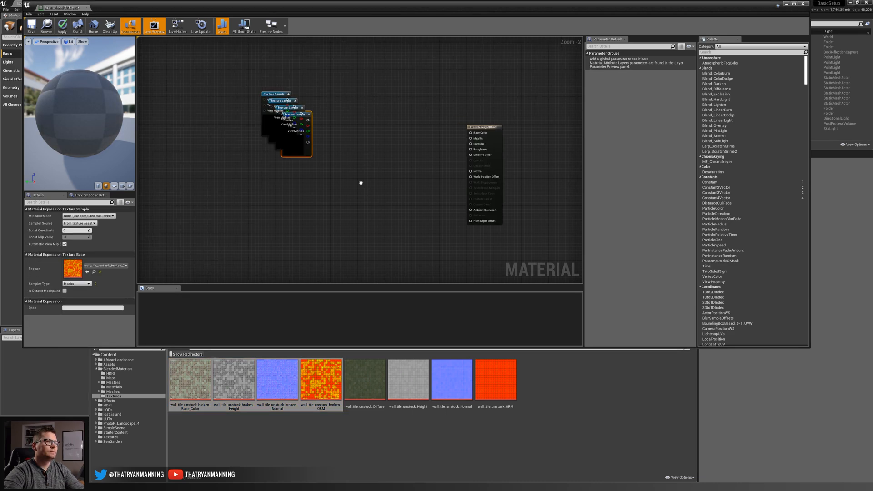
# Stack the broken tile's base color, ORM and normal samples in a column and set the height sample apart from them
pyautogui.moveTo(344, 187); pyautogui.dragTo(316, 200)
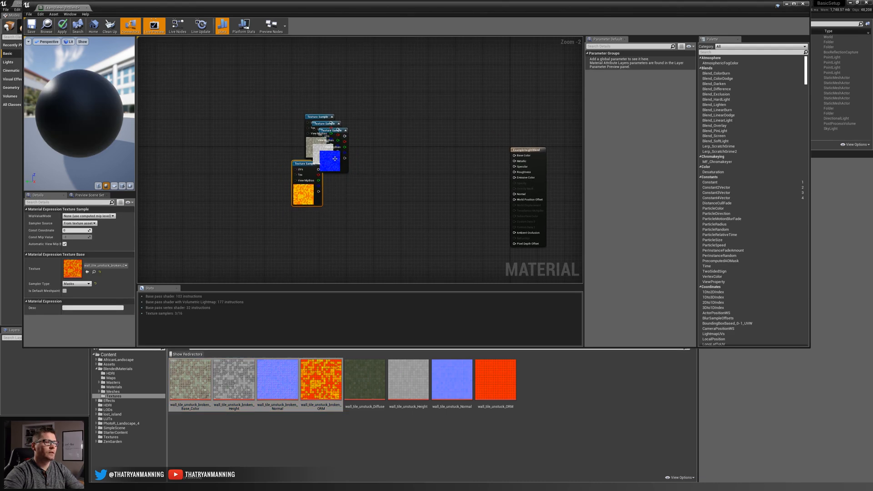
pyautogui.moveTo(336, 163); pyautogui.dragTo(308, 243)
pyautogui.moveTo(324, 124); pyautogui.dragTo(373, 171)
pyautogui.moveTo(232, 78); pyautogui.dragTo(291, 180)
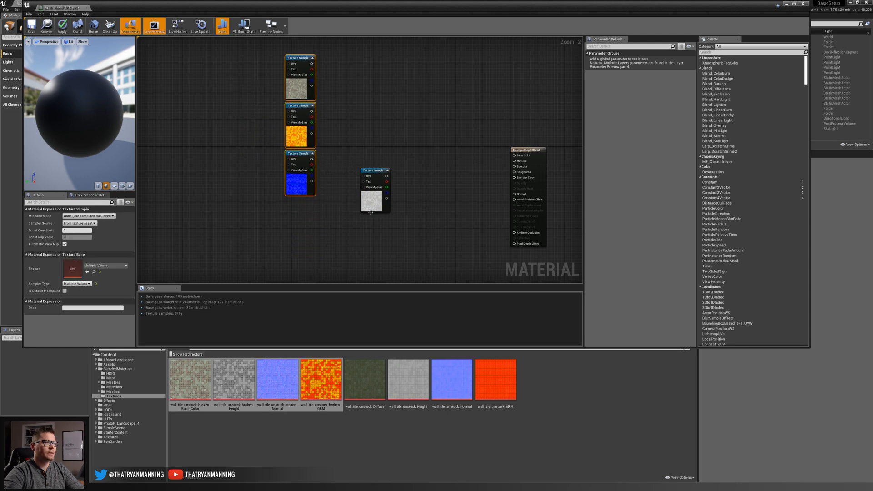
pyautogui.moveTo(372, 200); pyautogui.dragTo(401, 234)
# Group the stacked base color, ORM and normal samples in a comment named Mat 1
pyautogui.moveTo(336, 219); pyautogui.dragTo(263, 52)
pyautogui.press('c')
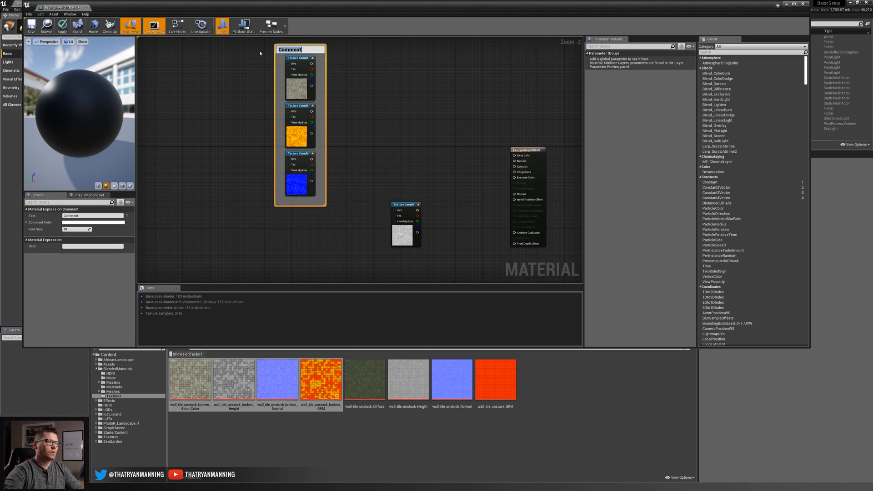
pyautogui.write('Mat 1')
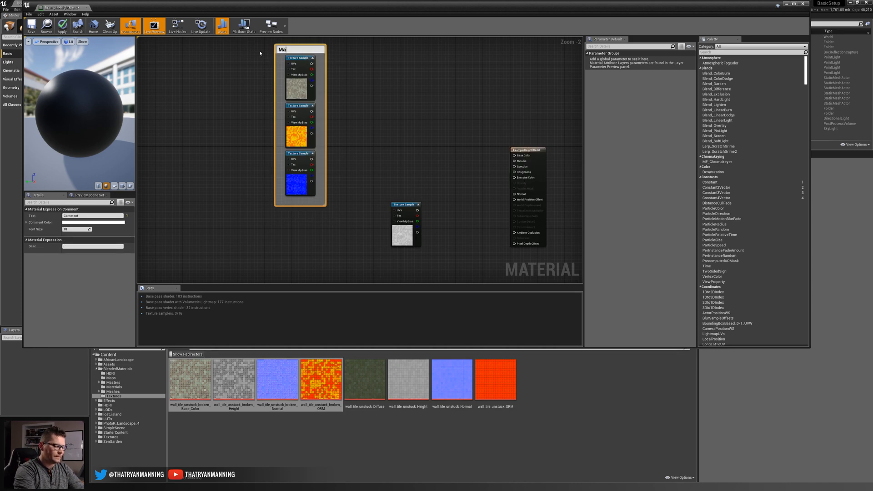
pyautogui.press('Return')
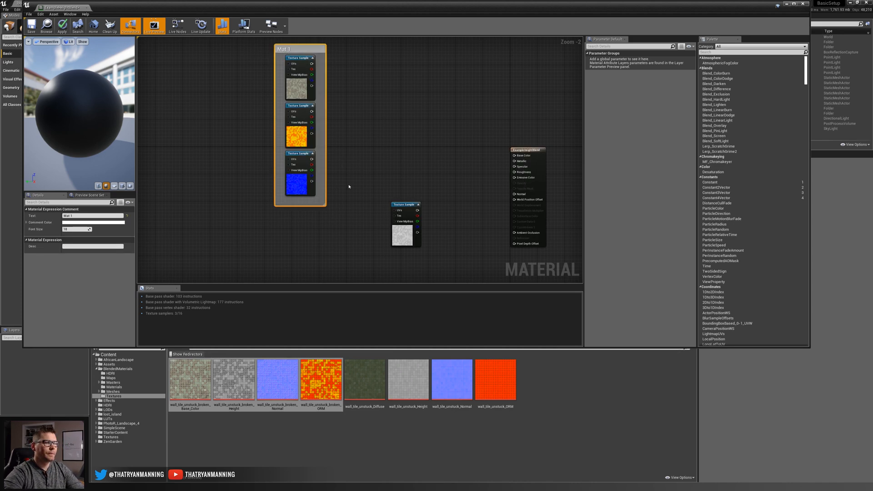
# Add the wall_tile_unstuck Diffuse, ORM and Normal textures below Mat 1 as texture samples and stack them in that order
pyautogui.scroll(-2, 351, 203)
pyautogui.moveTo(348, 274); pyautogui.dragTo(345, 209, button='right')
pyautogui.click(366, 381)
pyautogui.keyDown('shift'); pyautogui.click(496, 380); pyautogui.keyUp('shift')
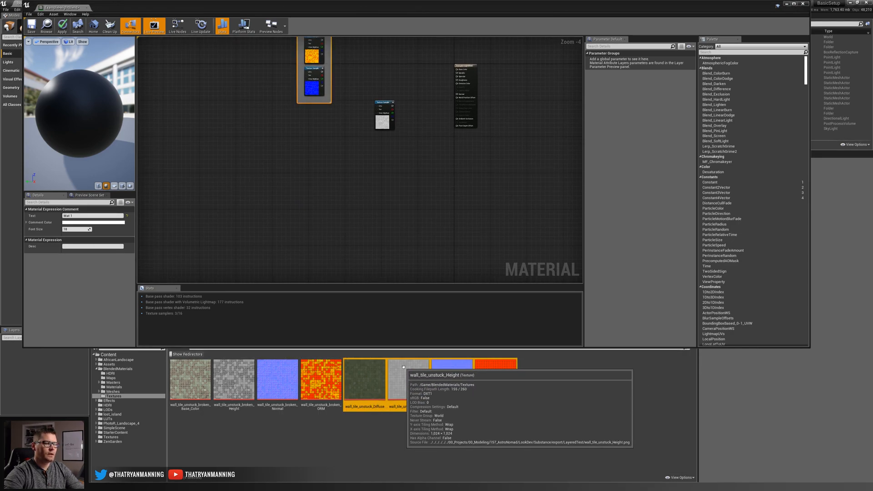
pyautogui.moveTo(354, 376); pyautogui.dragTo(291, 195)
pyautogui.scroll(1, 273, 211)
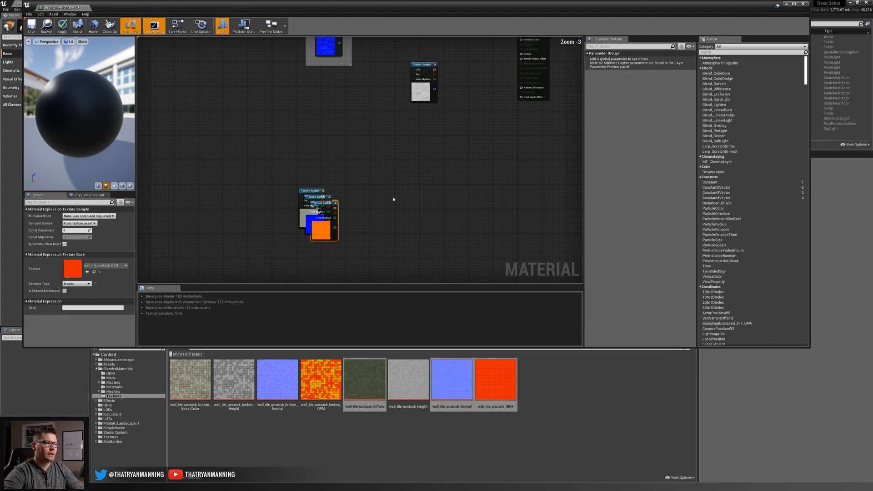
pyautogui.moveTo(324, 233); pyautogui.dragTo(383, 244)
pyautogui.moveTo(303, 224); pyautogui.dragTo(368, 162)
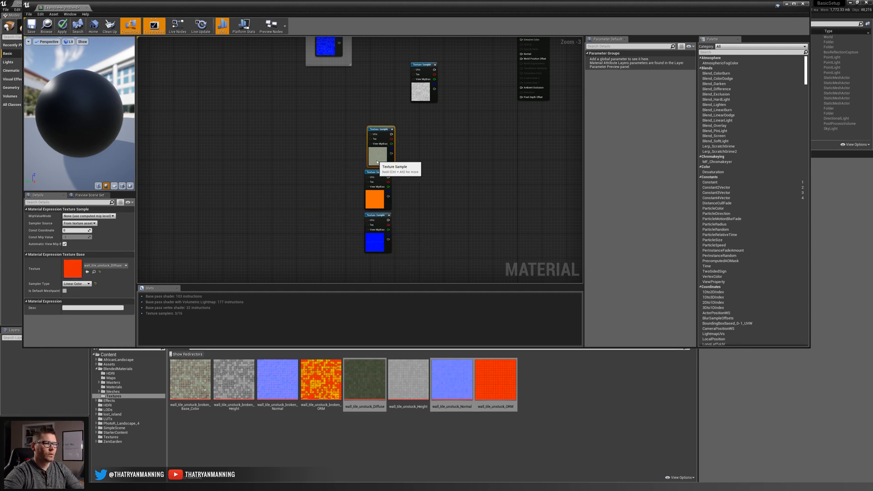
# Group the three wall_tile_unstuck texture samples in a comment named Mat 2
pyautogui.moveTo(342, 121); pyautogui.dragTo(404, 264)
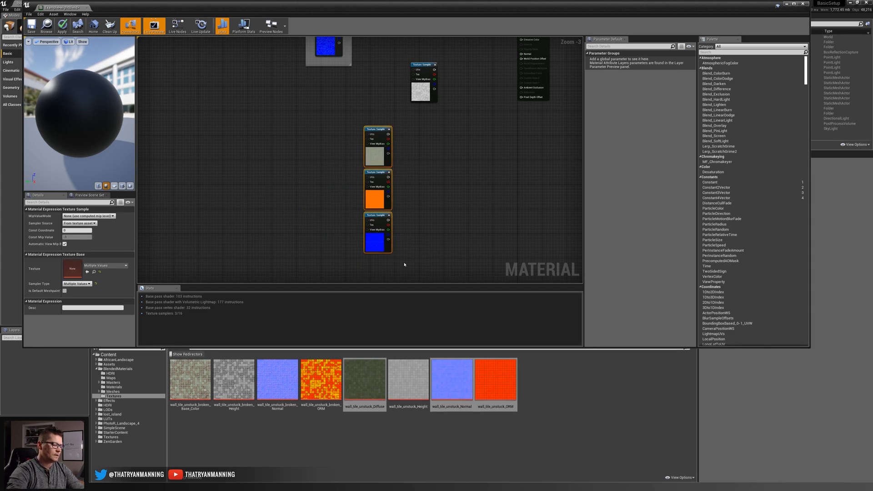
pyautogui.write('cMat 2')
pyautogui.press('Return')
# Align the Mat 2 group beneath Mat 1 and place the height texture sample beside the gap between the groups
pyautogui.moveTo(312, 100); pyautogui.dragTo(331, 126, button='right')
pyautogui.moveTo(393, 147); pyautogui.dragTo(357, 143)
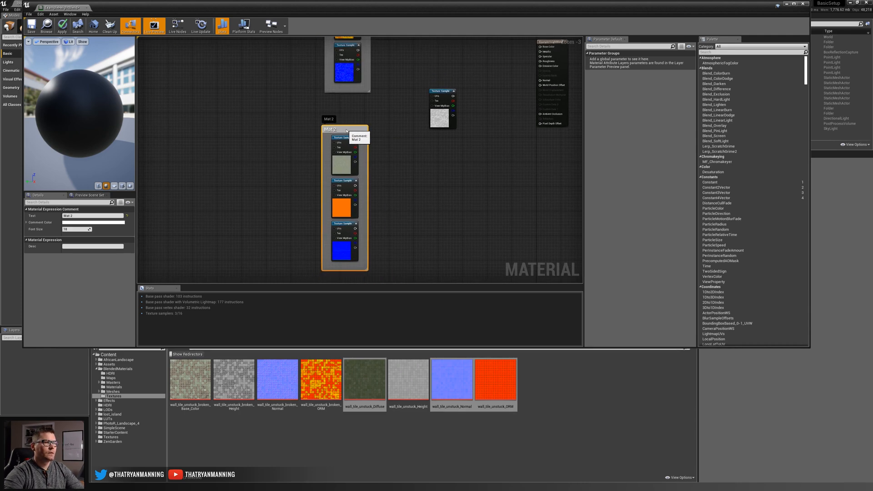
pyautogui.moveTo(441, 91); pyautogui.dragTo(403, 94)
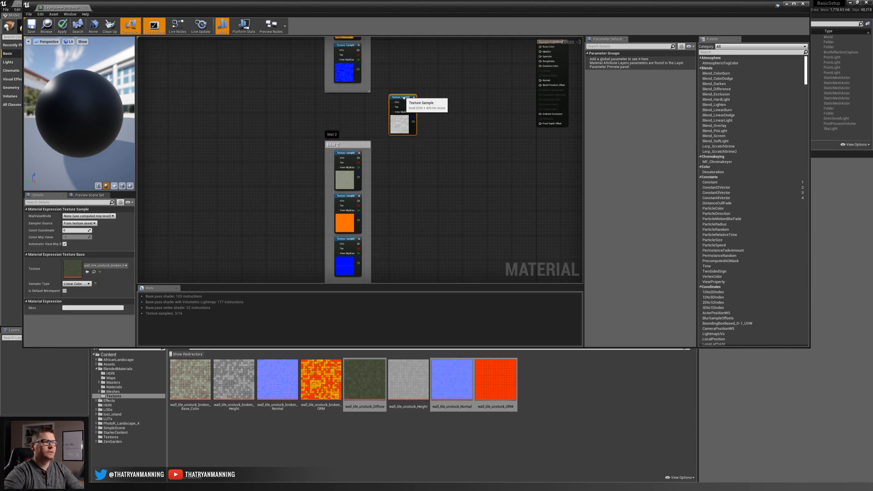
pyautogui.scroll(-2, 286, 137)
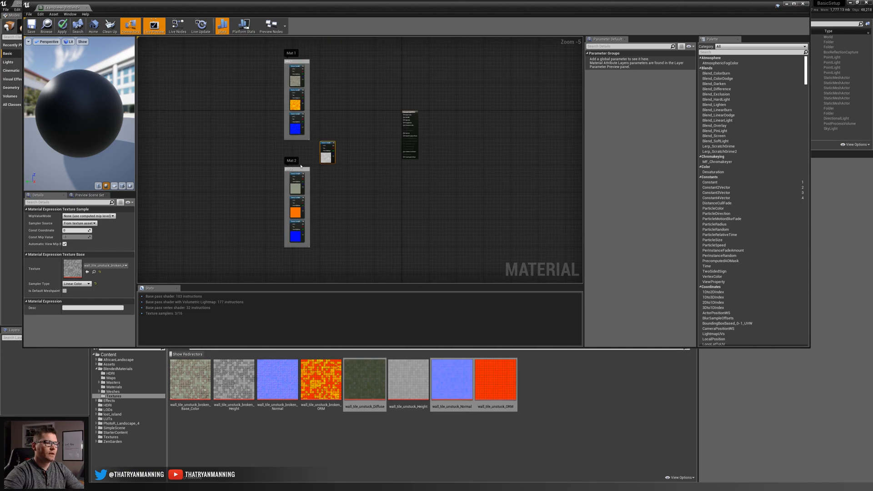
pyautogui.scroll(1, 301, 166)
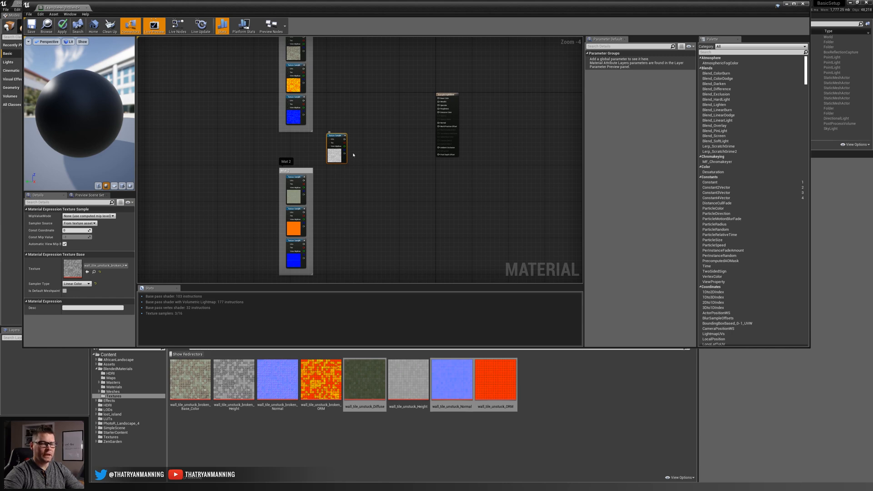
# Paste the copied MAT1 - UV Tiling node group into the free graph area before the texture samples
pyautogui.moveTo(233, 152); pyautogui.dragTo(268, 160, button='right')
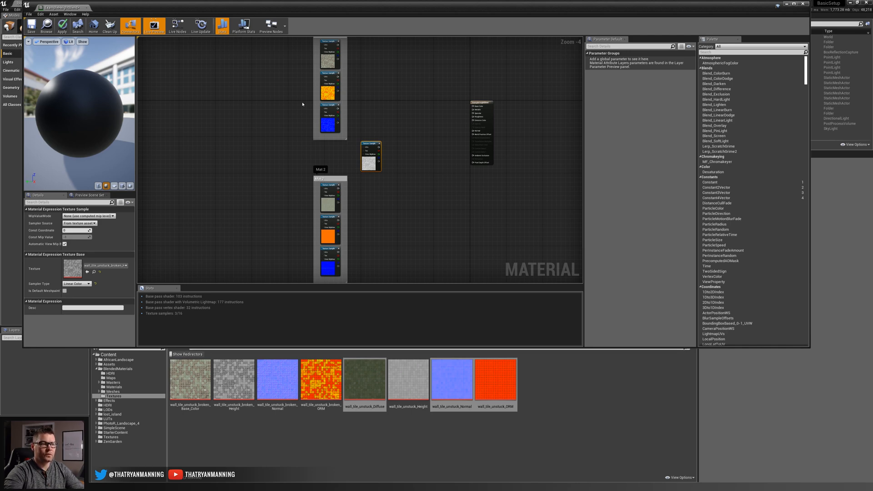
pyautogui.moveTo(235, 150); pyautogui.dragTo(279, 171, button='right')
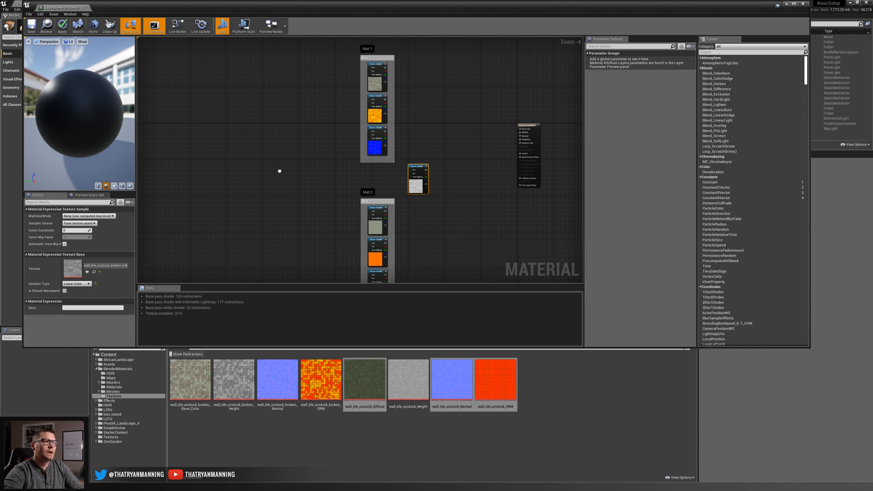
pyautogui.scroll(2, 331, 182)
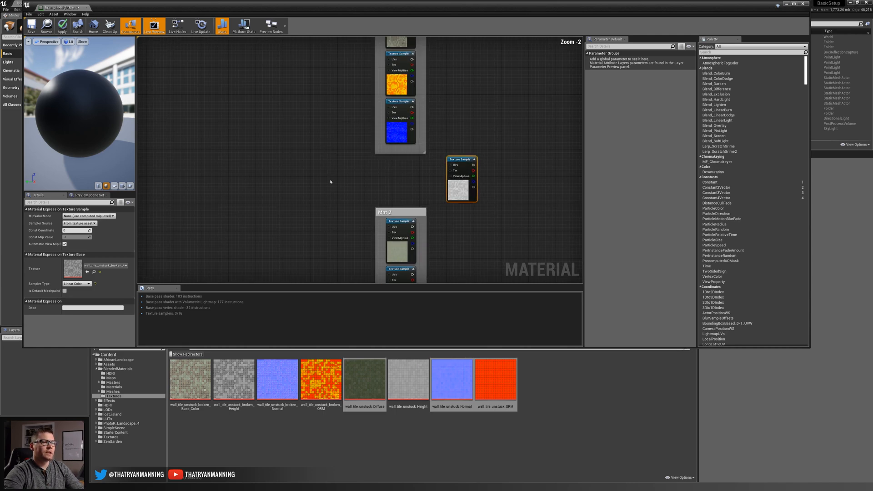
pyautogui.hotkey('ctrl', 'v')
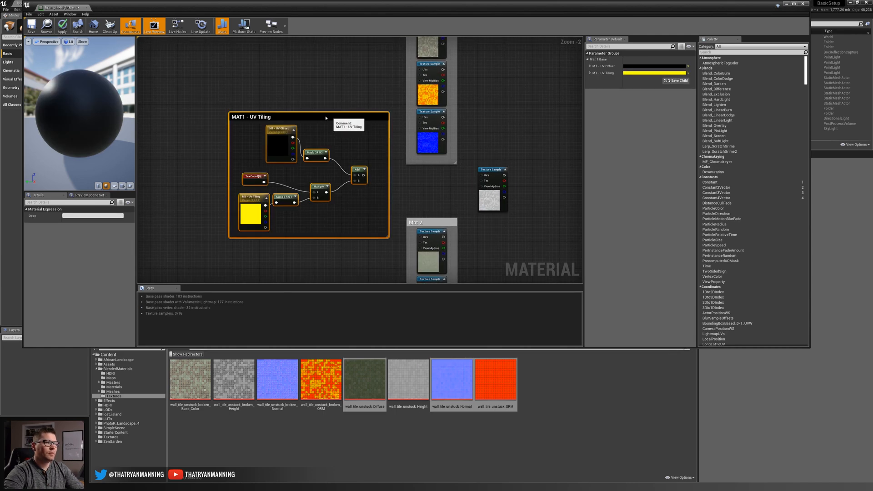
# Reposition the MAT1 - UV Tiling group and shift its TexCoord node slightly closer to the Multiply node
pyautogui.moveTo(338, 116); pyautogui.dragTo(318, 116)
pyautogui.scroll(1, 244, 179)
pyautogui.scroll(1, 244, 178)
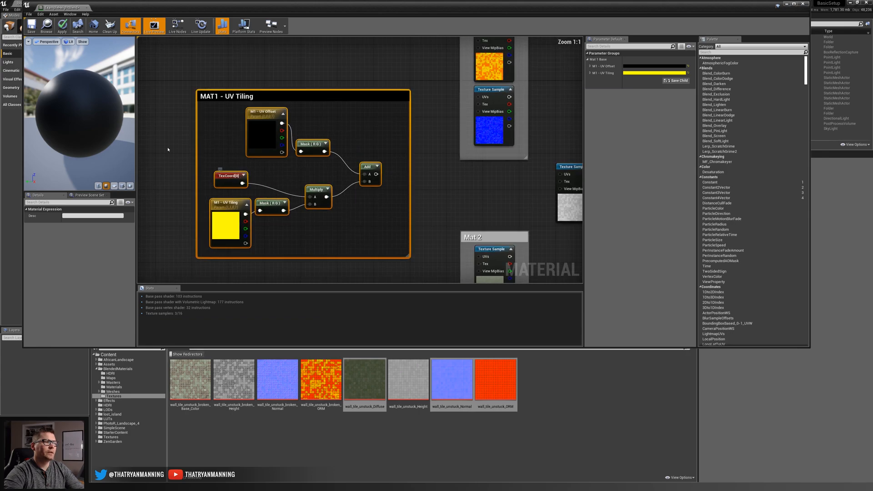
pyautogui.click(181, 136)
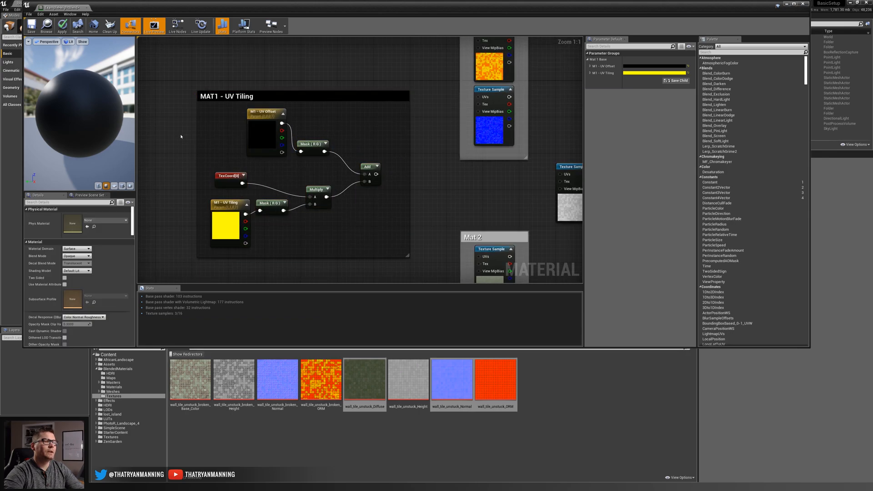
pyautogui.click(229, 174)
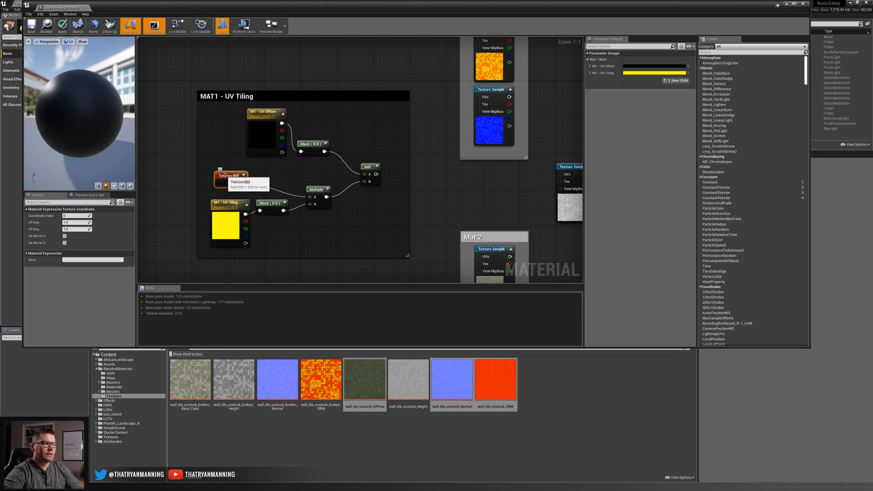
pyautogui.click(317, 199)
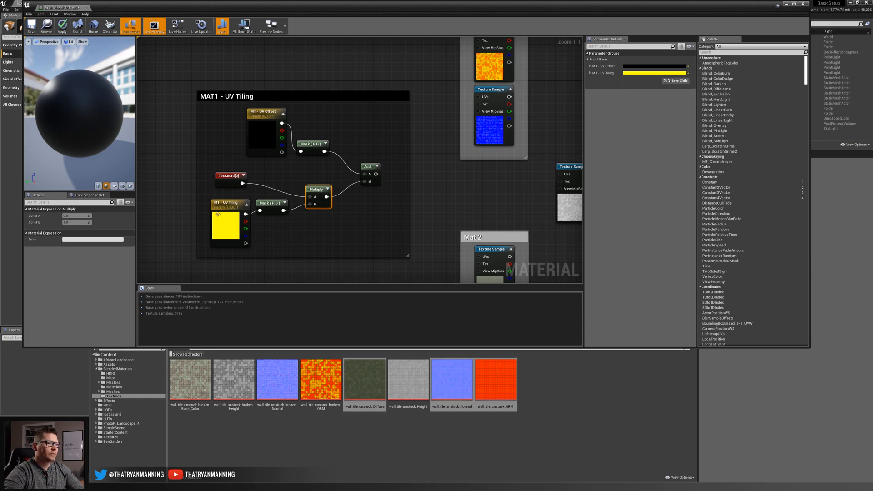
pyautogui.moveTo(231, 178); pyautogui.dragTo(238, 178)
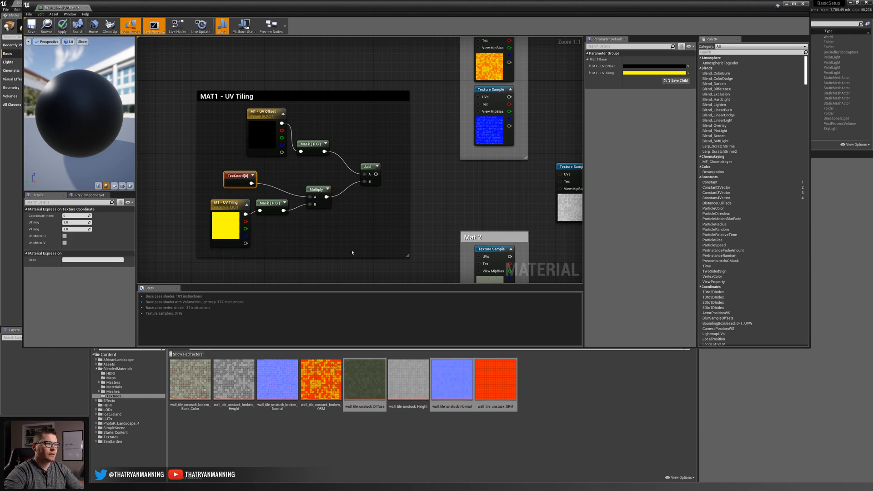
pyautogui.rightClick(315, 236)
pyautogui.write('tex')
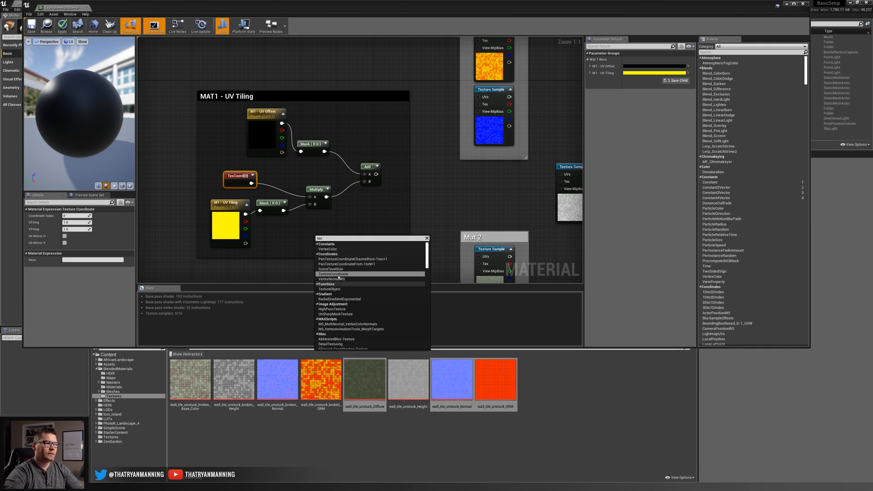
pyautogui.click(294, 250)
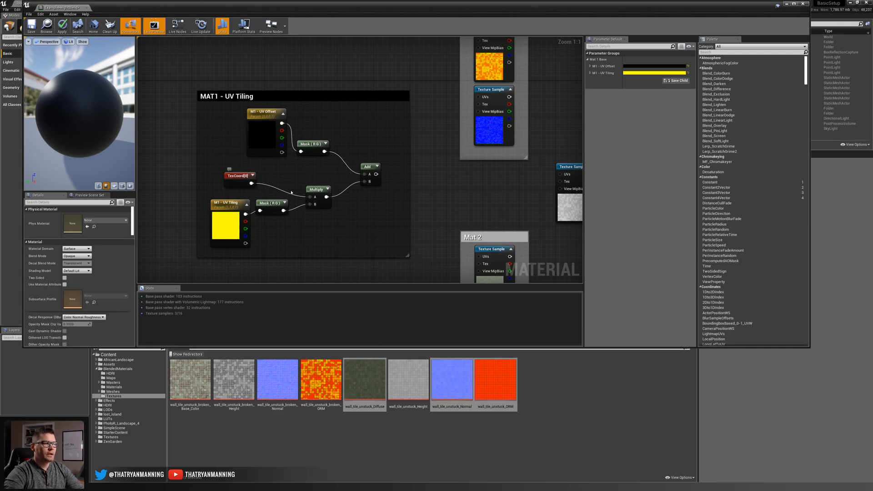
pyautogui.rightClick(279, 236)
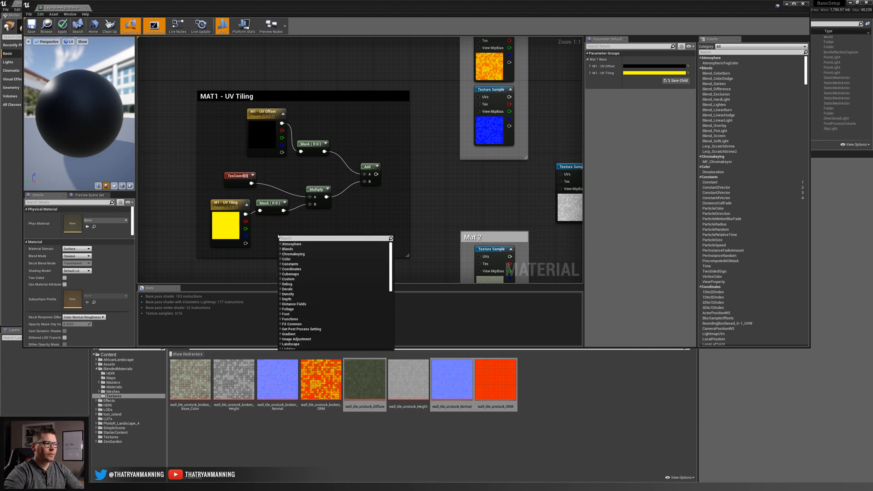
pyautogui.click(274, 233)
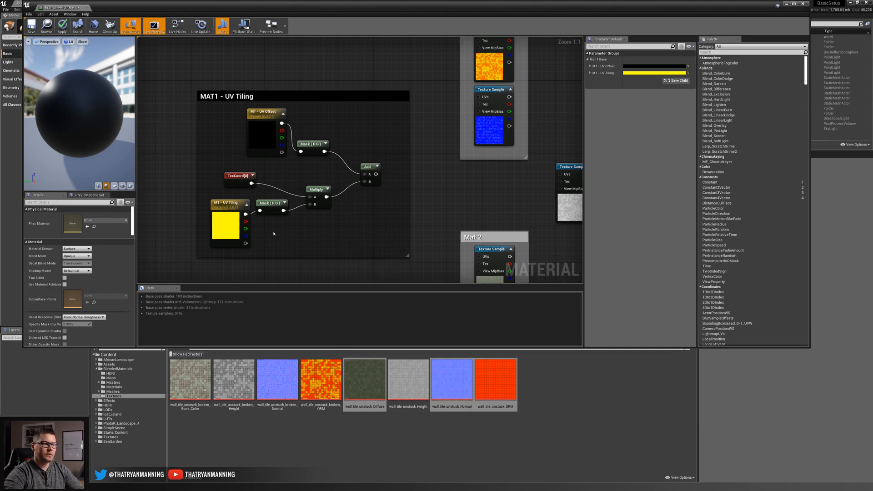
# Try converting a Constant2Vector into a parameter inside the MAT1 - UV Tiling group, and delete the resulting node
pyautogui.click(274, 234)
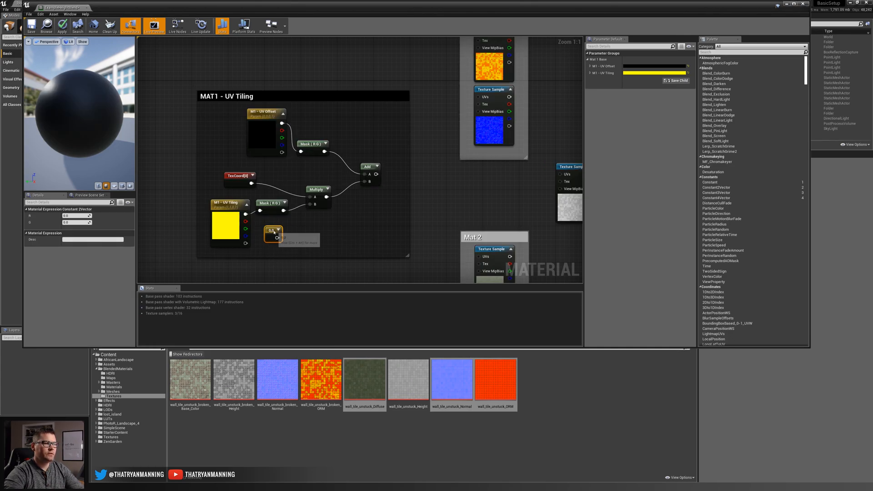
pyautogui.rightClick(273, 233)
pyautogui.click(294, 240)
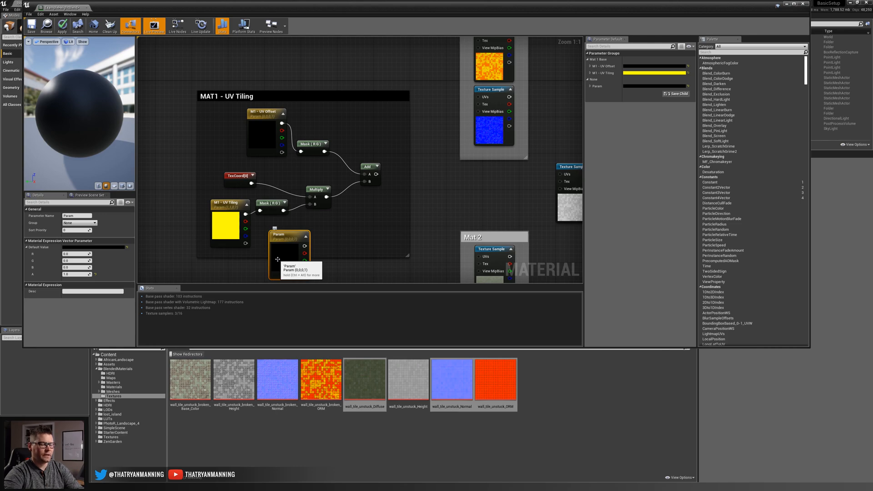
pyautogui.press('Delete')
# Try wiring the M1 - UV Tiling parameter directly into Multiply's B input without the RG mask, and undo the connection
pyautogui.click(227, 227)
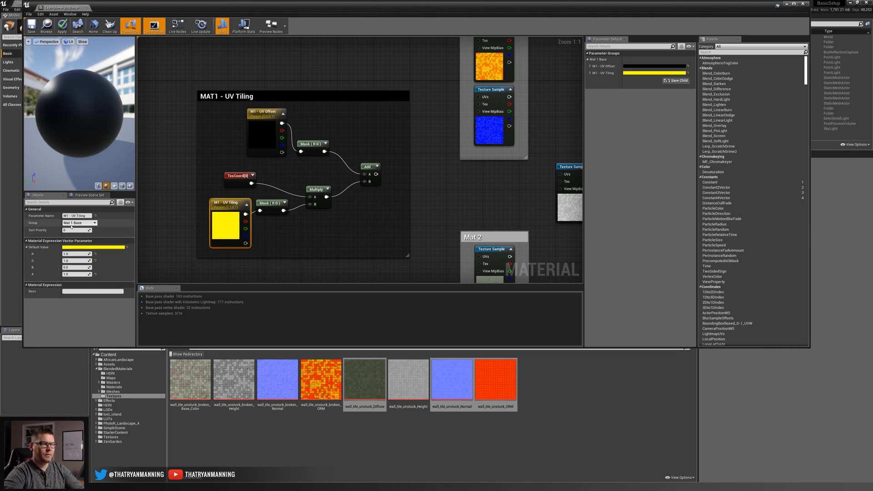
pyautogui.click(268, 207)
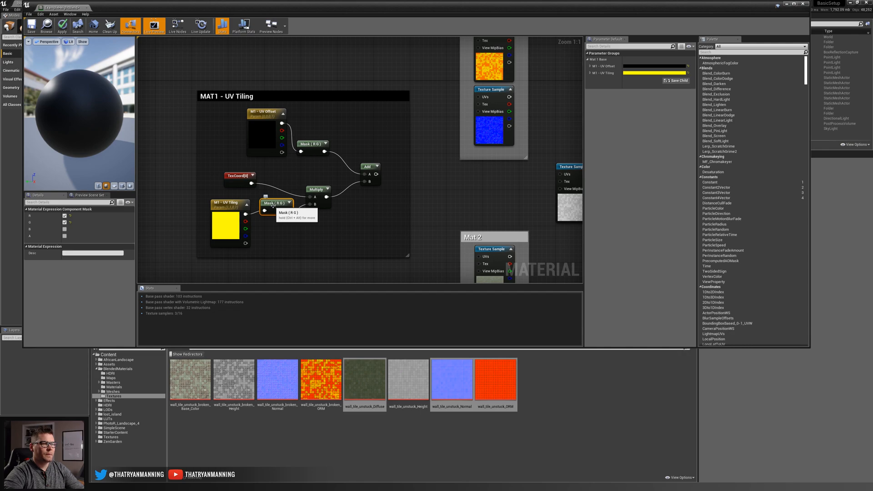
pyautogui.click(225, 208)
pyautogui.moveTo(246, 214); pyautogui.dragTo(310, 205)
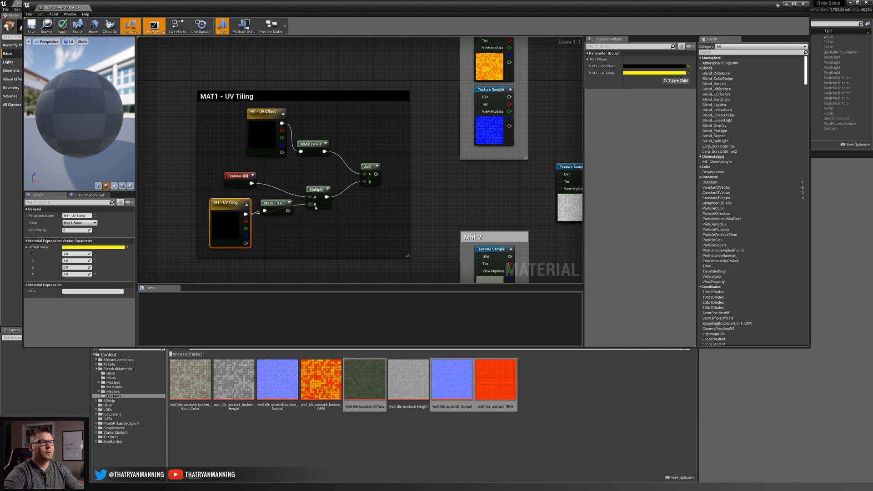
pyautogui.hotkey('ctrl', 'z')
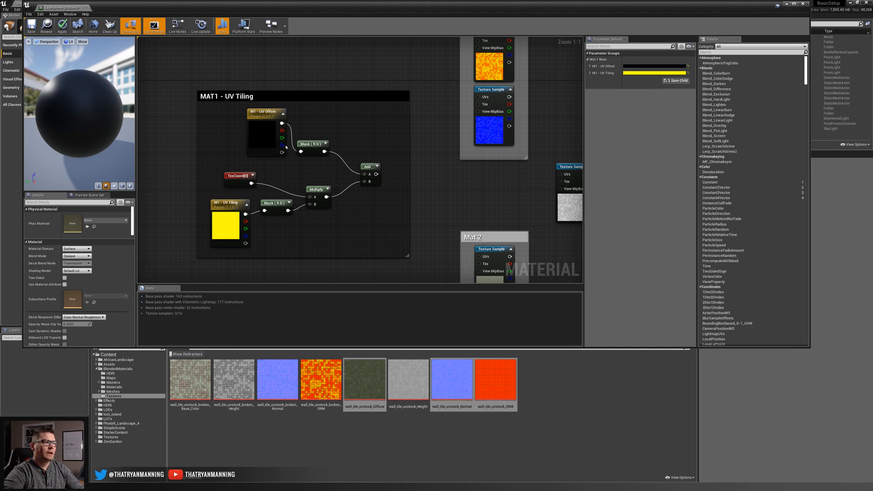
# Examine the M1 - UV Offset and M1 - UV Tiling defaults and check whether the Parameter Defaults view is enabled
pyautogui.moveTo(226, 105); pyautogui.dragTo(337, 165)
pyautogui.click(337, 164)
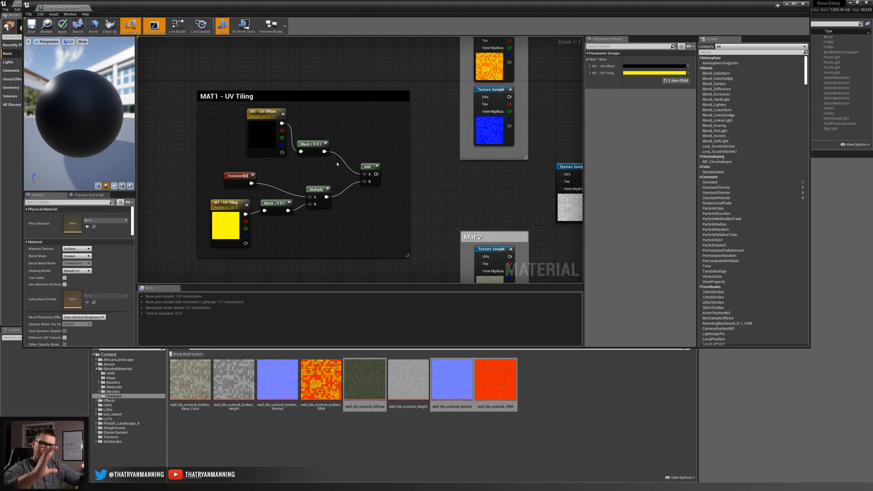
pyautogui.click(268, 137)
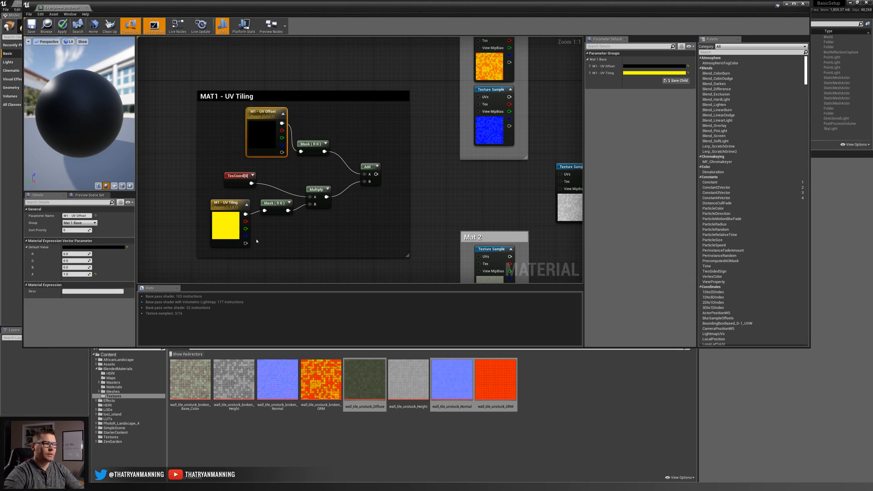
pyautogui.click(228, 227)
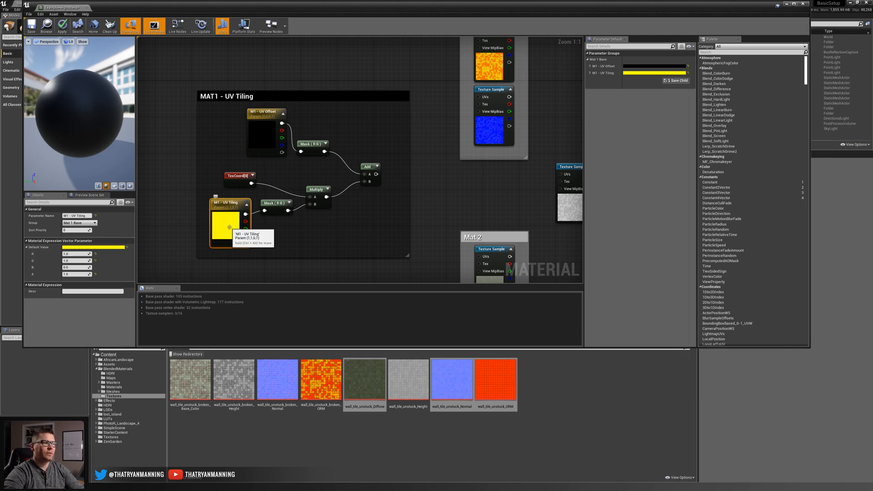
pyautogui.click(268, 134)
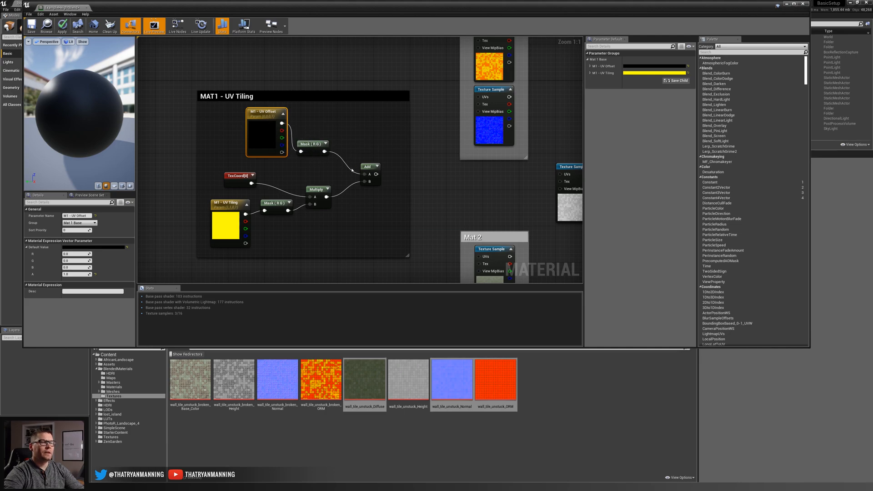
pyautogui.moveTo(403, 254); pyautogui.dragTo(204, 97)
pyautogui.click(176, 129)
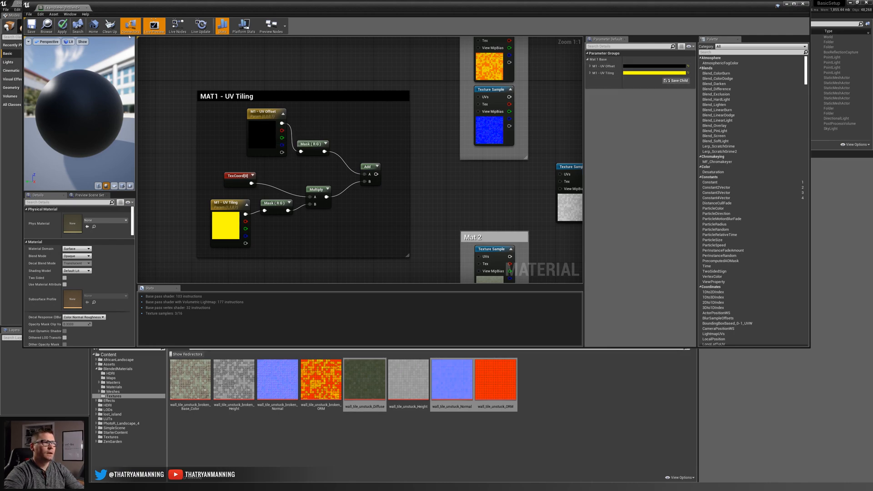
pyautogui.click(70, 14)
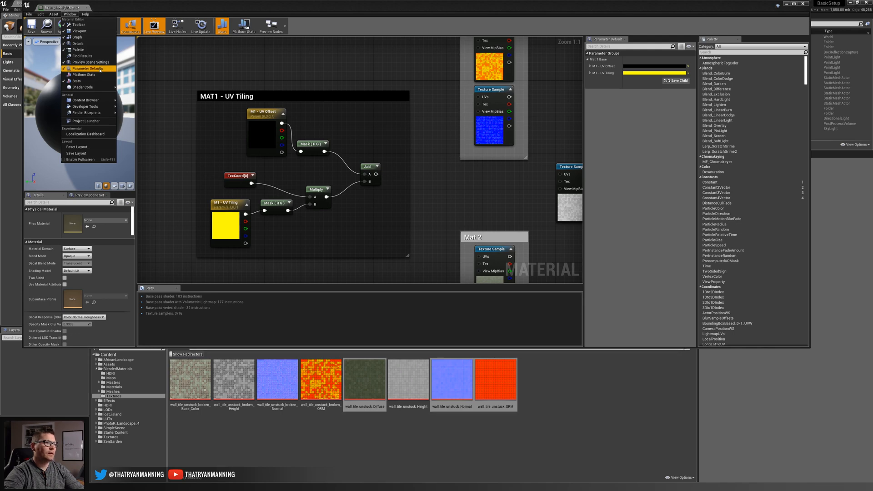
pyautogui.click(116, 253)
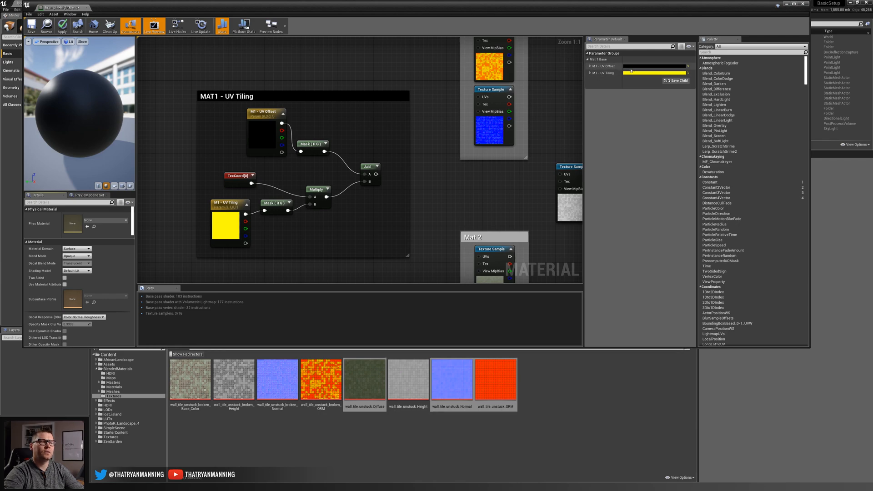
# Connect the Add node's output to the UVs inputs of all three Mat 1 texture samples
pyautogui.scroll(-2, 374, 136)
pyautogui.moveTo(395, 131); pyautogui.dragTo(303, 188, button='right')
pyautogui.moveTo(314, 217); pyautogui.dragTo(392, 63)
pyautogui.moveTo(392, 110); pyautogui.dragTo(391, 160)
# Connect the Add node's output to the UVs inputs of all three Mat 2 texture samples
pyautogui.moveTo(357, 237); pyautogui.dragTo(345, 148, button='right')
pyautogui.moveTo(303, 128); pyautogui.dragTo(380, 190)
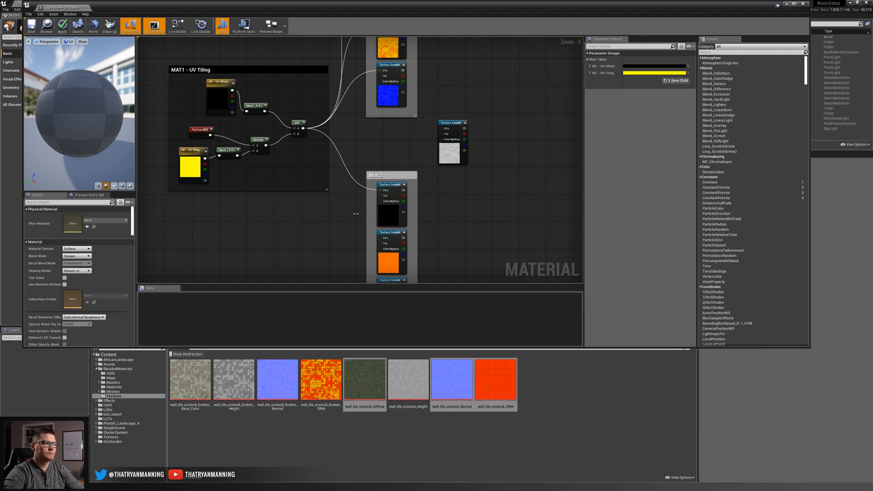
pyautogui.moveTo(378, 237); pyautogui.dragTo(390, 195, button='right')
pyautogui.moveTo(390, 195); pyautogui.dragTo(315, 85)
pyautogui.moveTo(316, 85); pyautogui.dragTo(392, 243)
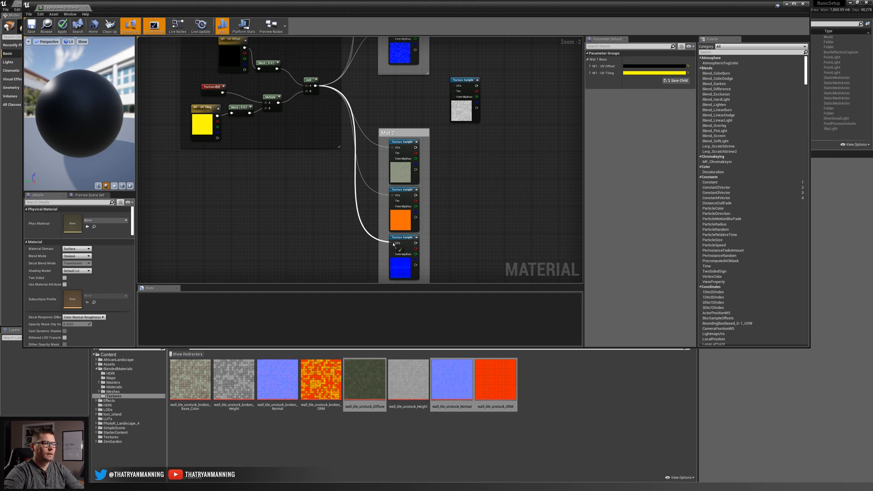
# Preview the Mat 1 base color texture sample on the sphere and widen the preview viewport
pyautogui.moveTo(338, 114); pyautogui.dragTo(362, 245, button='right')
pyautogui.rightClick(426, 84)
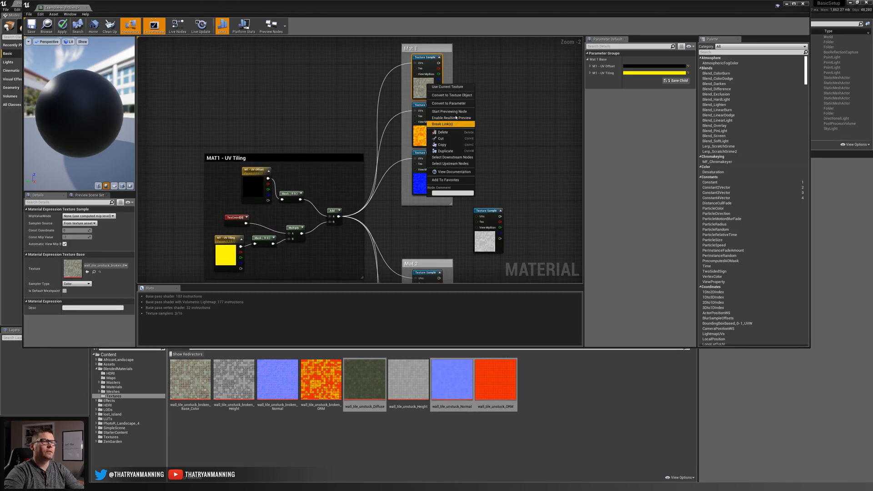
pyautogui.click(449, 112)
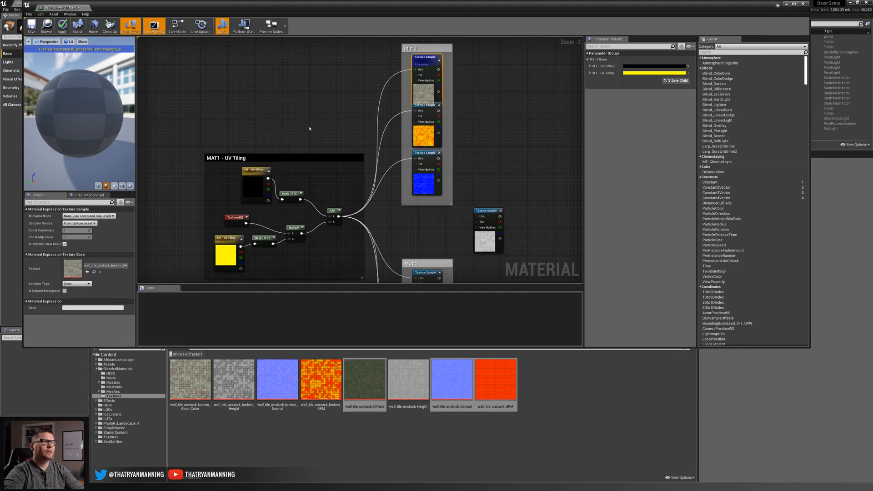
pyautogui.moveTo(143, 106); pyautogui.dragTo(180, 106)
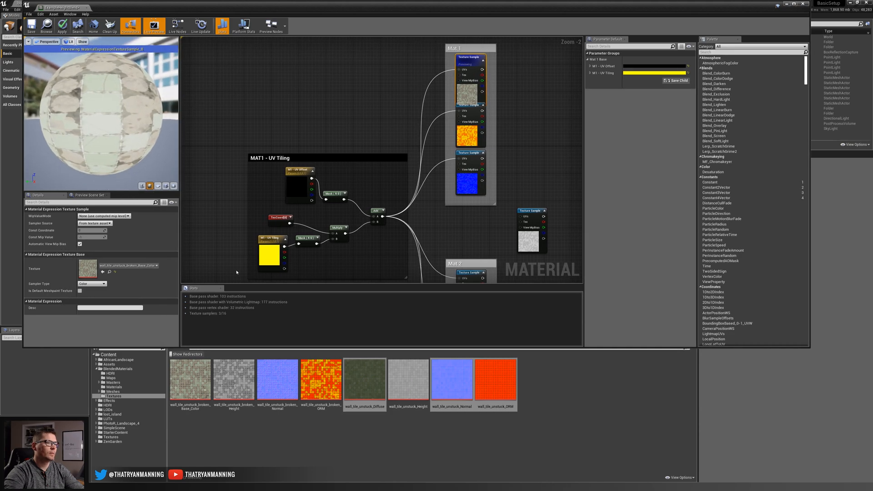
# Set the R and G default values of the M1 - UV Tiling parameter to 2
pyautogui.click(269, 255)
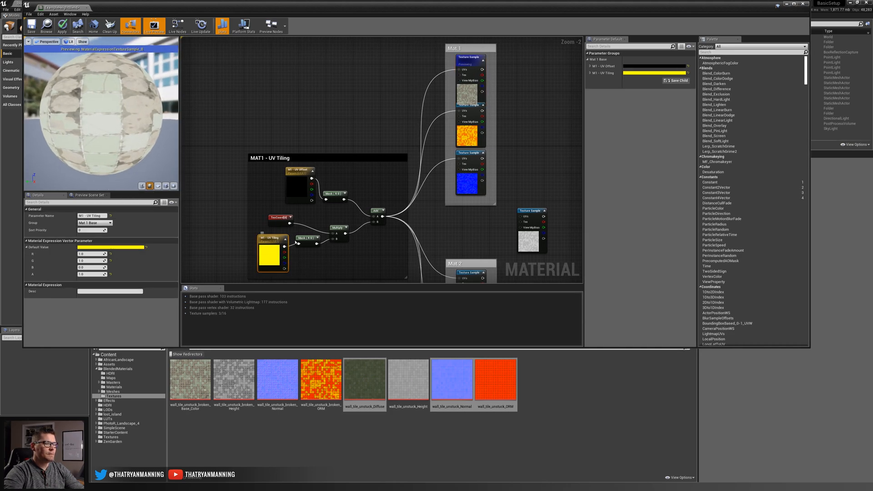
pyautogui.click(87, 254)
pyautogui.write('2')
pyautogui.press('Tab')
pyautogui.write('2')
pyautogui.press('Return')
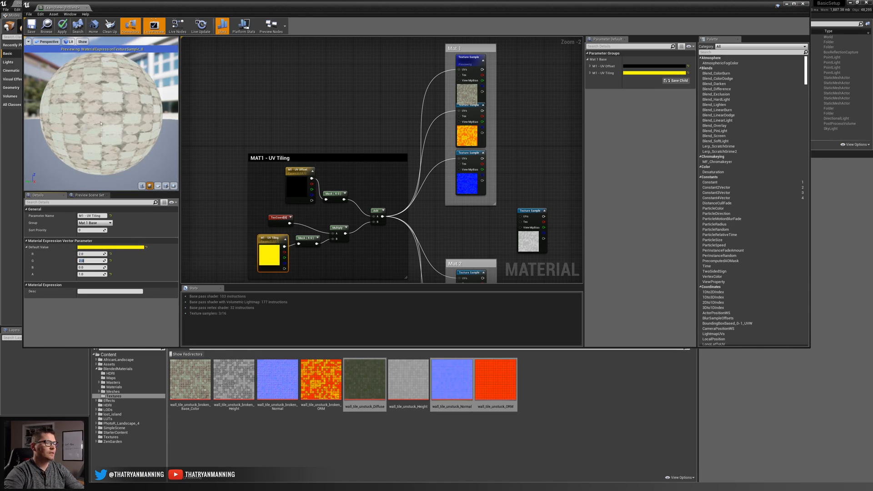
# Set the R and G default values of the M1 - UV Tiling parameter to 10
pyautogui.click(88, 254)
pyautogui.write('10')
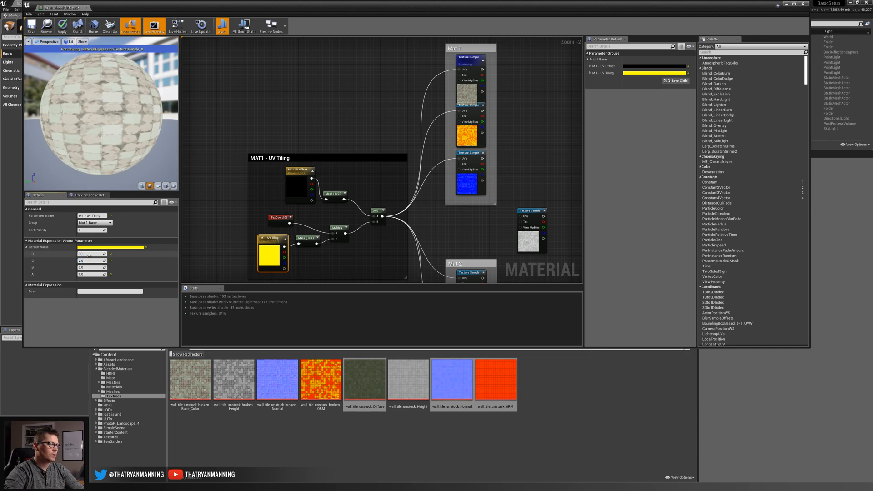
pyautogui.press('Tab')
pyautogui.write('10')
pyautogui.press('Return')
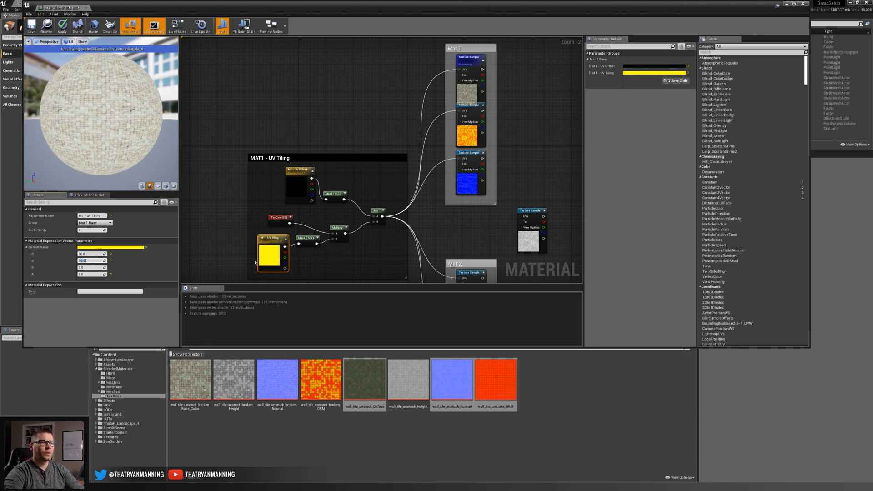
# Reset the R and G default values of the M1 - UV Tiling parameter to 1
pyautogui.click(93, 254)
pyautogui.write('1')
pyautogui.press('Tab')
pyautogui.write('1')
pyautogui.press('Tab')
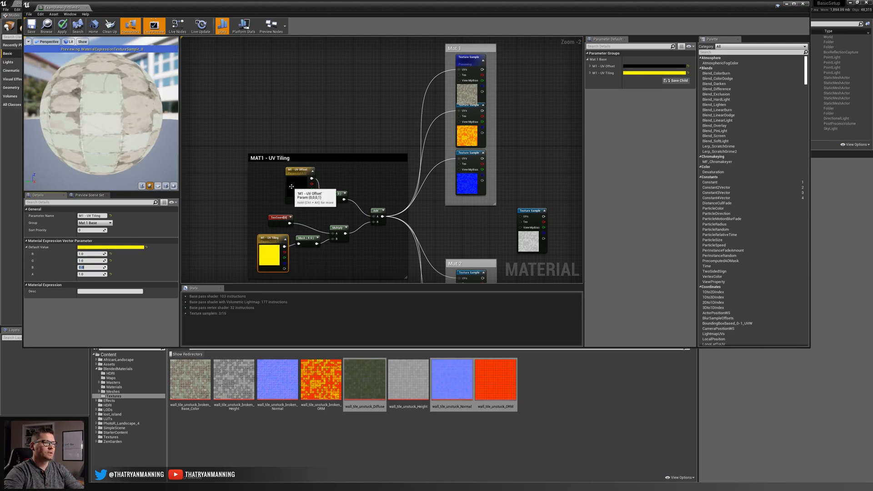
# Test the M1 - UV Offset parameter with a nonzero R default value and separately with G at 0.5, resetting each to 0
pyautogui.click(291, 186)
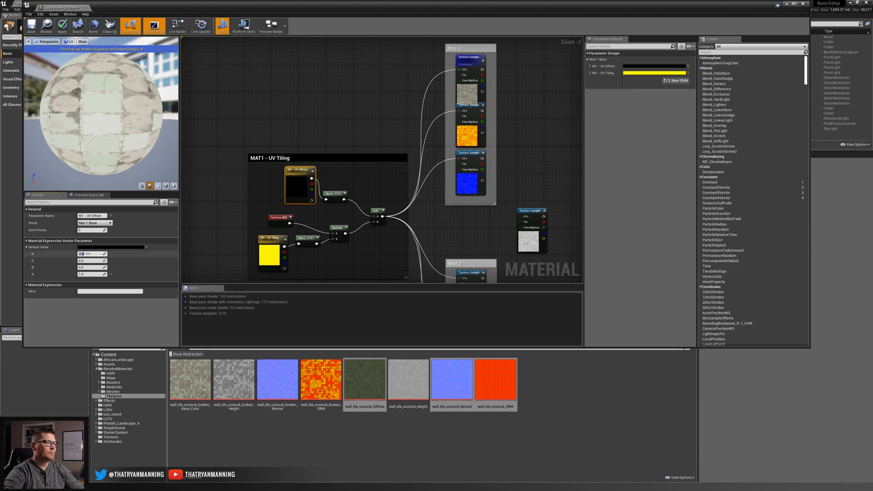
pyautogui.press('Return')
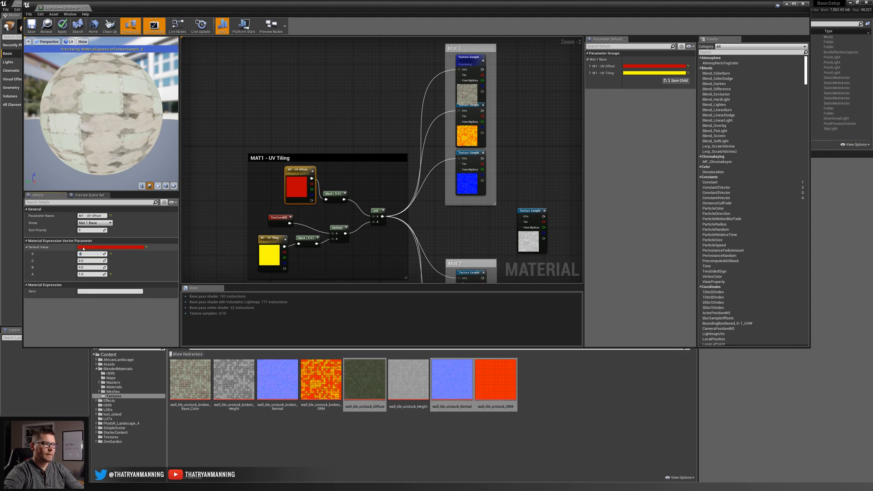
pyautogui.press('Return')
pyautogui.click(97, 260)
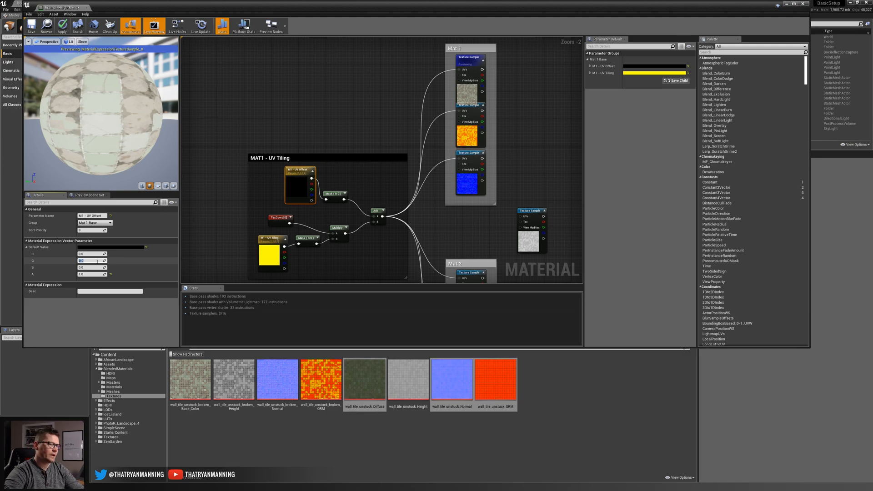
pyautogui.write('.5')
pyautogui.press('Return')
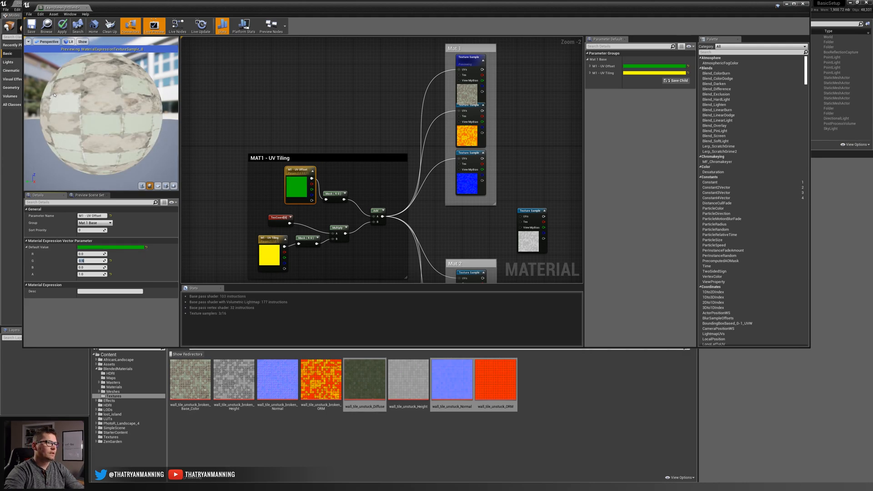
pyautogui.write('0')
pyautogui.press('Return')
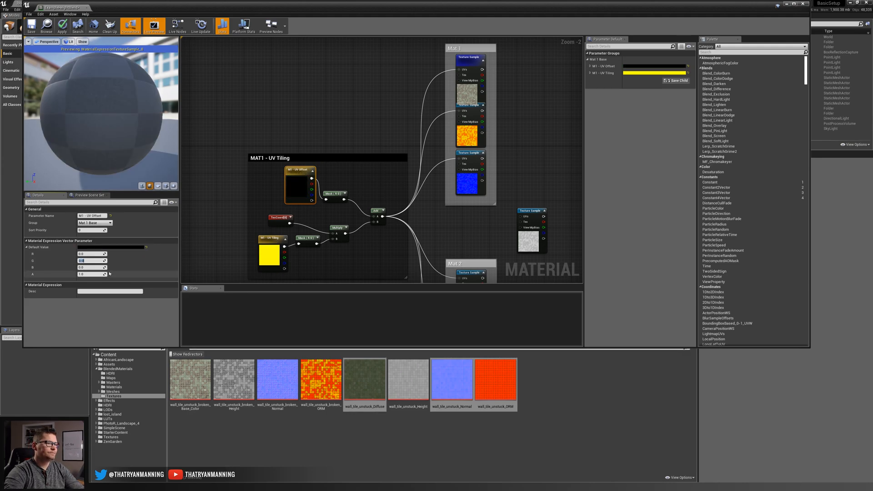
# Stop previewing the Mat 1 base color texture sample
pyautogui.moveTo(322, 135); pyautogui.dragTo(289, 113, button='right')
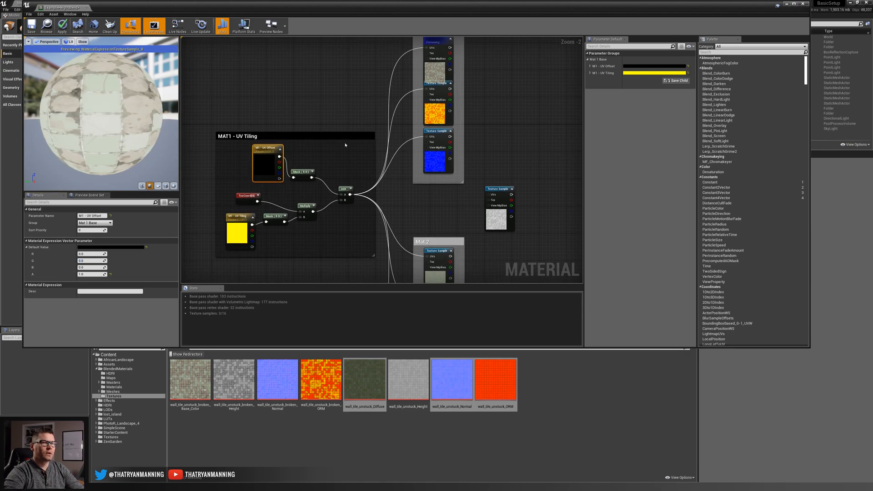
pyautogui.moveTo(433, 36); pyautogui.dragTo(430, 67, button='right')
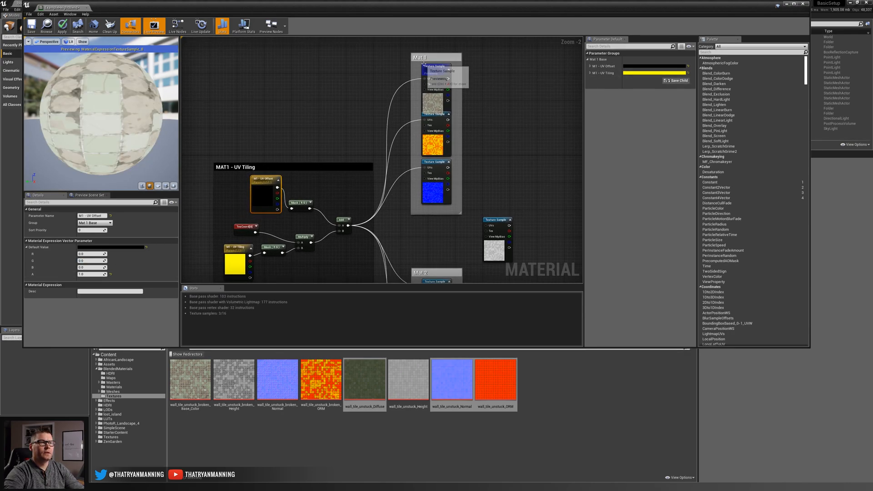
pyautogui.rightClick(431, 68)
pyautogui.click(462, 96)
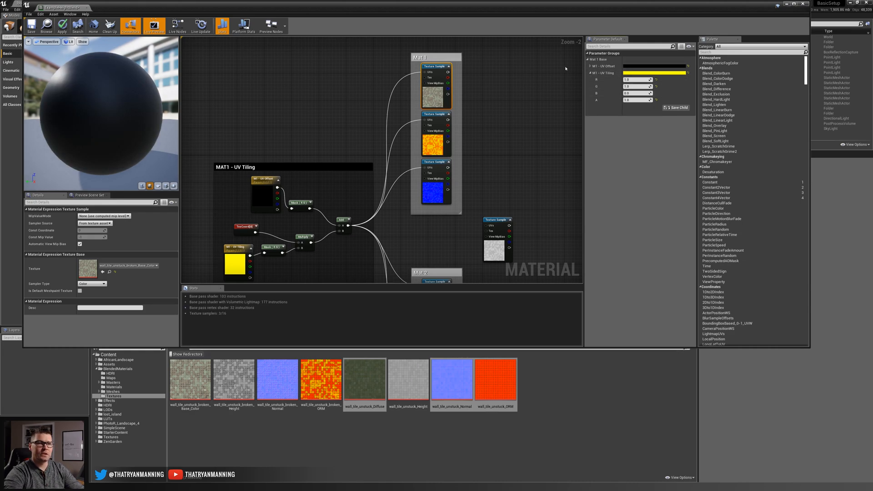
# Connect the Add node of the MAT1 - UV Tiling group to the UVs of the separate height texture sample
pyautogui.scroll(-1, 469, 149)
pyautogui.moveTo(503, 207); pyautogui.dragTo(453, 156, button='right')
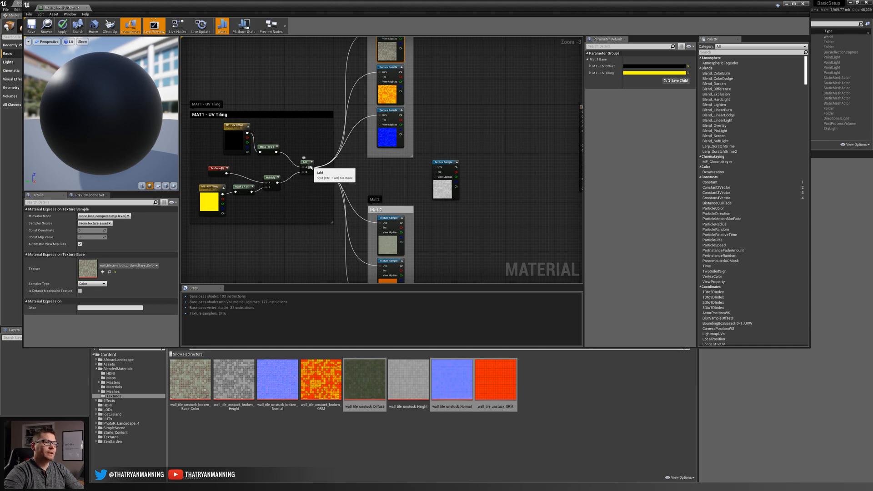
pyautogui.moveTo(313, 169); pyautogui.dragTo(438, 171)
pyautogui.scroll(-2, 417, 192)
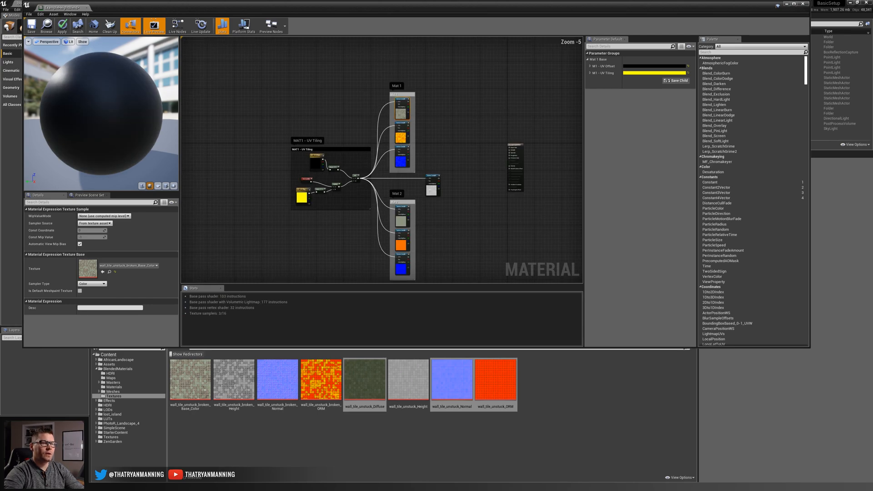
pyautogui.moveTo(531, 207); pyautogui.dragTo(506, 189, button='right')
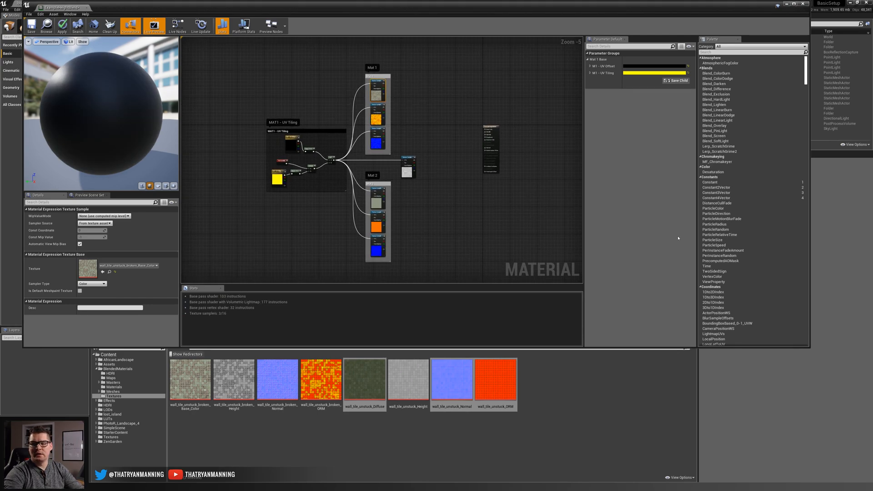
# Add a MakeMaterialAttributes node beside the Mat 1 texture group
pyautogui.scroll(1, 418, 148)
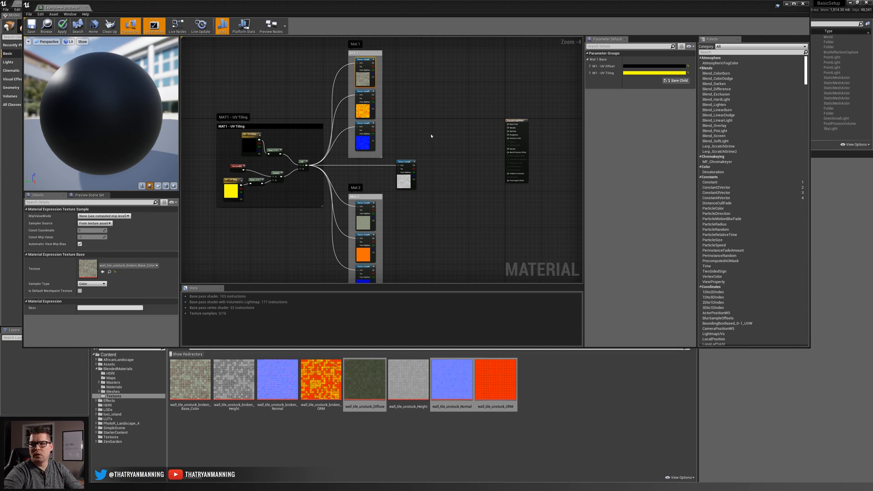
pyautogui.scroll(2, 361, 116)
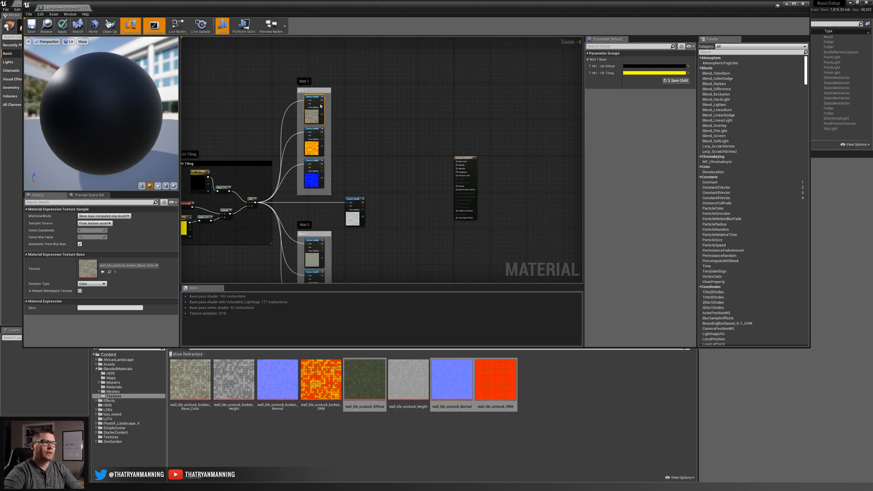
pyautogui.rightClick(398, 103)
pyautogui.write('ma')
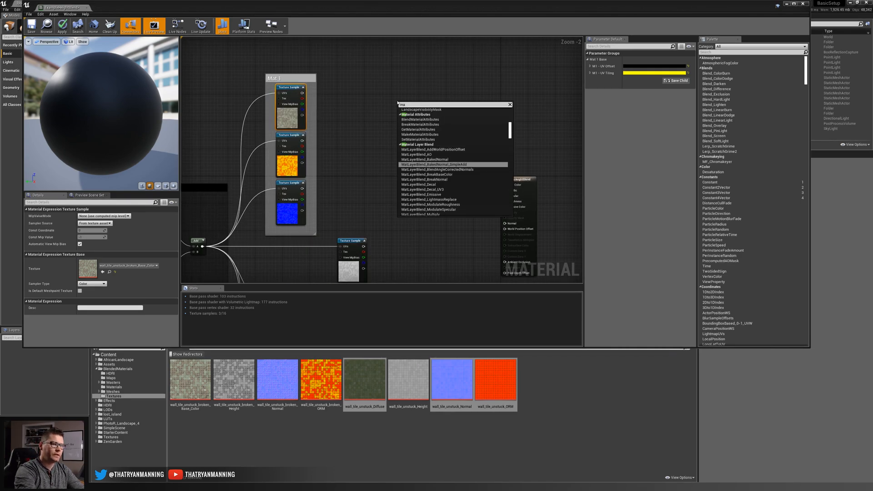
pyautogui.write('ke')
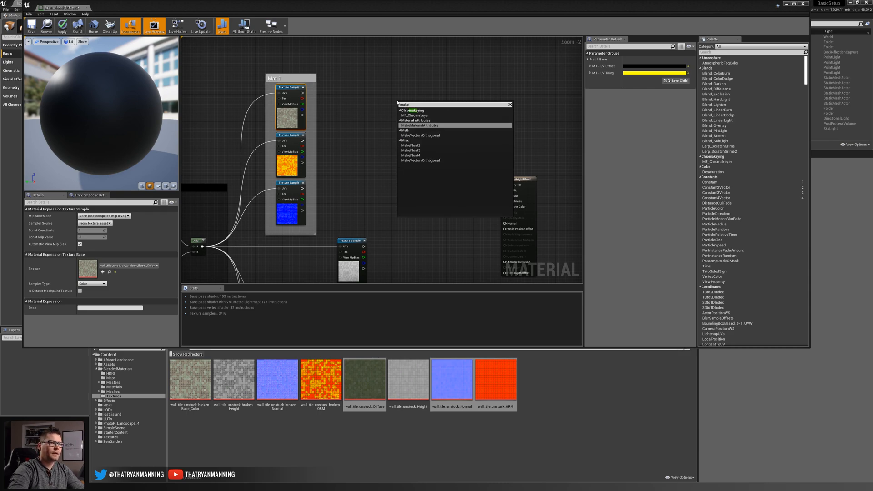
pyautogui.press('Return')
pyautogui.moveTo(416, 104); pyautogui.dragTo(397, 81)
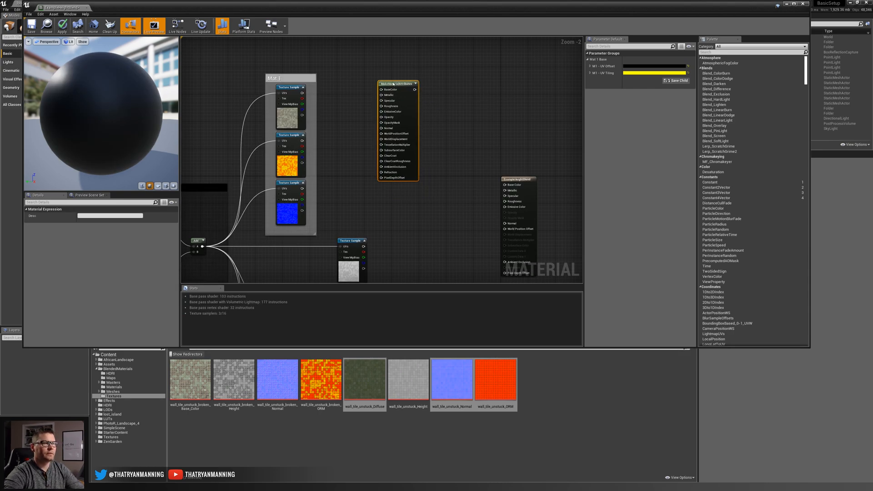
# Add a BreakMaterialAttributes node next to MakeMaterialAttributes and feed it from that node's output
pyautogui.rightClick(463, 94)
pyautogui.write('brea')
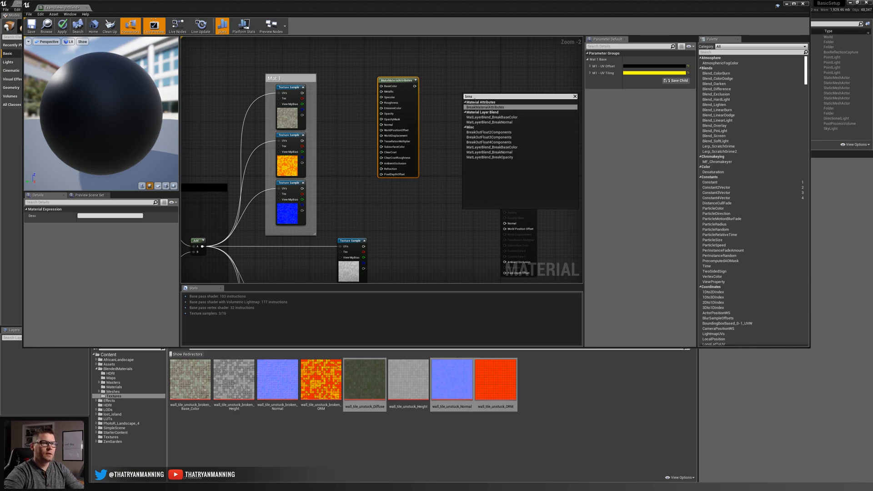
pyautogui.click(500, 110)
pyautogui.moveTo(476, 94); pyautogui.dragTo(442, 85)
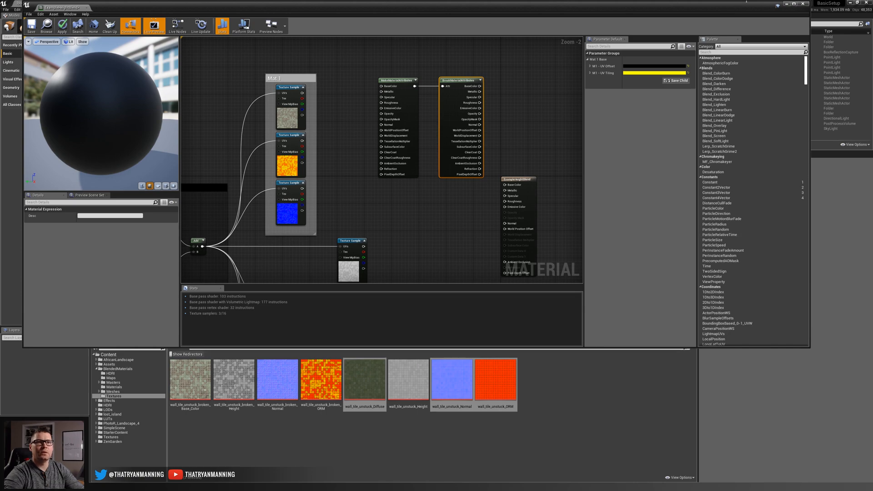
# Maximize the material editor window and narrow the preview viewport to enlarge the graph area
pyautogui.click(794, 4)
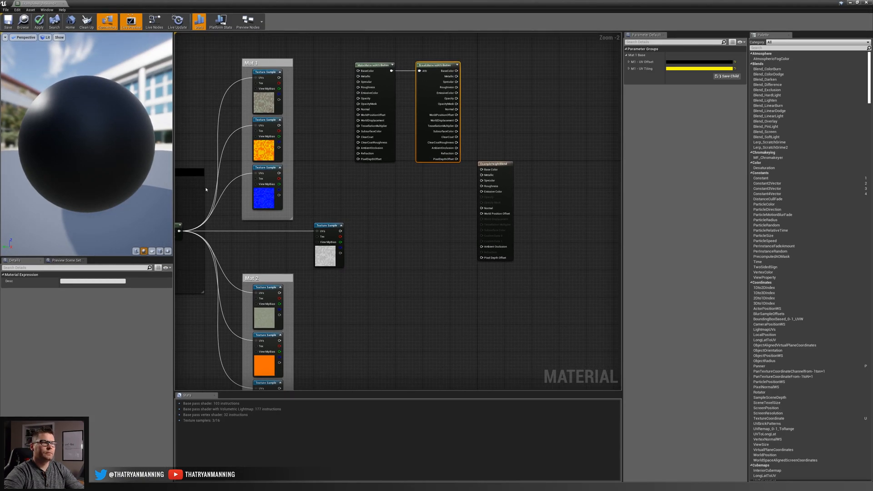
pyautogui.moveTo(173, 179); pyautogui.dragTo(103, 179)
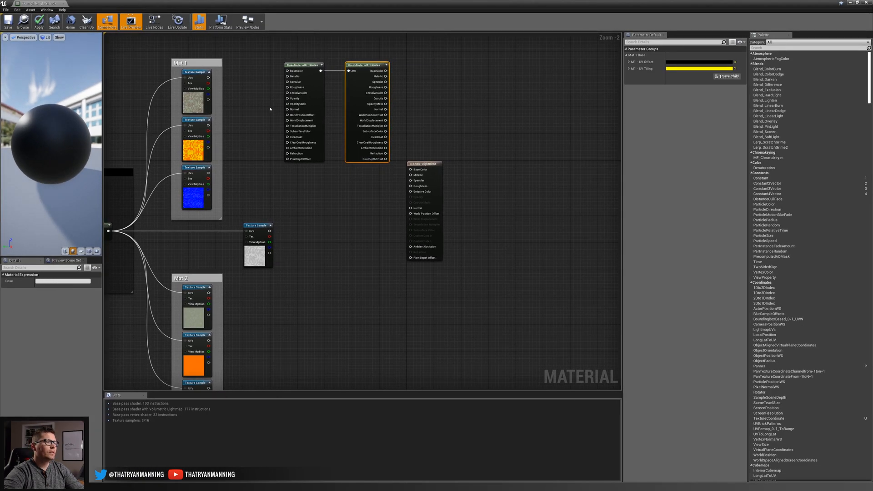
# Wire Mat 1 into MakeMaterialAttributes: base color to BaseColor, ORM red to AmbientOcclusion, green to Roughness, blue to Metallic, and the normal sample to Normal
pyautogui.moveTo(209, 77); pyautogui.dragTo(288, 72)
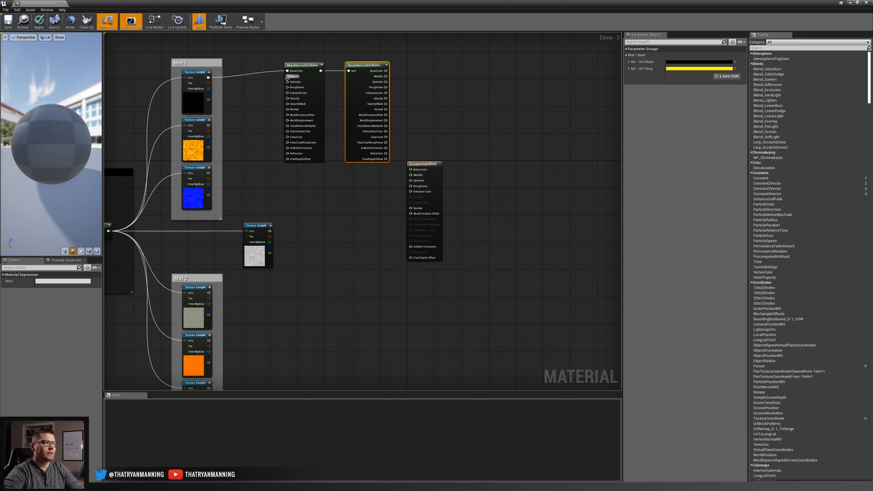
pyautogui.click(189, 149)
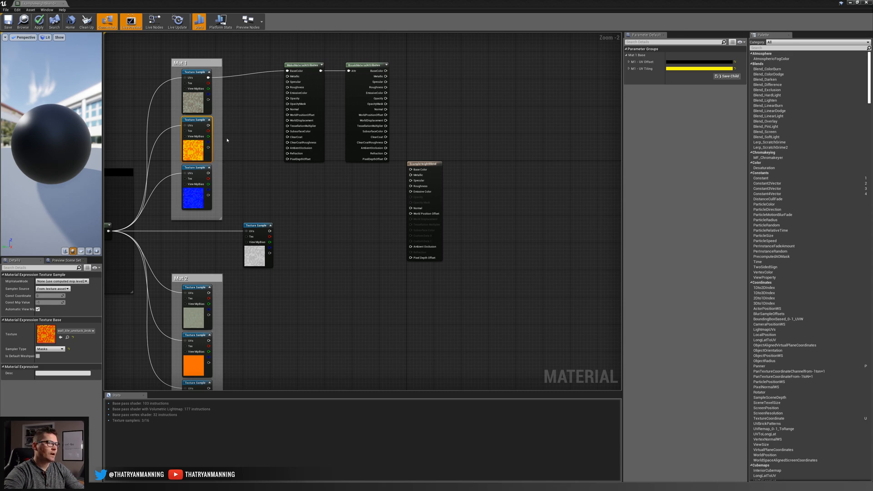
pyautogui.moveTo(208, 131); pyautogui.dragTo(287, 147)
pyautogui.moveTo(208, 137); pyautogui.dragTo(287, 110)
# Duplicate the MakeMaterialAttributes and BreakMaterialAttributes pair and place the copy beside the Mat 2 texture group
pyautogui.moveTo(302, 170); pyautogui.dragTo(386, 48)
pyautogui.moveTo(316, 281); pyautogui.dragTo(341, 181, button='right')
pyautogui.hotkey('ctrl', 'v')
pyautogui.moveTo(314, 250); pyautogui.dragTo(328, 190)
# Wire the Mat 2 base color, ORM channels and normal samples into the matching inputs of the copied MakeMaterialAttributes node
pyautogui.click(270, 210)
pyautogui.moveTo(233, 193); pyautogui.dragTo(312, 193)
pyautogui.moveTo(233, 240); pyautogui.dragTo(312, 270)
pyautogui.moveTo(311, 209)
pyautogui.mouseDown()
pyautogui.moveTo(229, 254)
pyautogui.moveTo(321, 204)
pyautogui.moveTo(312, 201)
pyautogui.mouseUp()
pyautogui.moveTo(233, 287); pyautogui.dragTo(311, 231)
# Move the material output node farther away from the BreakMaterialAttributes nodes
pyautogui.moveTo(367, 146); pyautogui.dragTo(340, 224, button='right')
pyautogui.moveTo(340, 224); pyautogui.dragTo(341, 232, button='right')
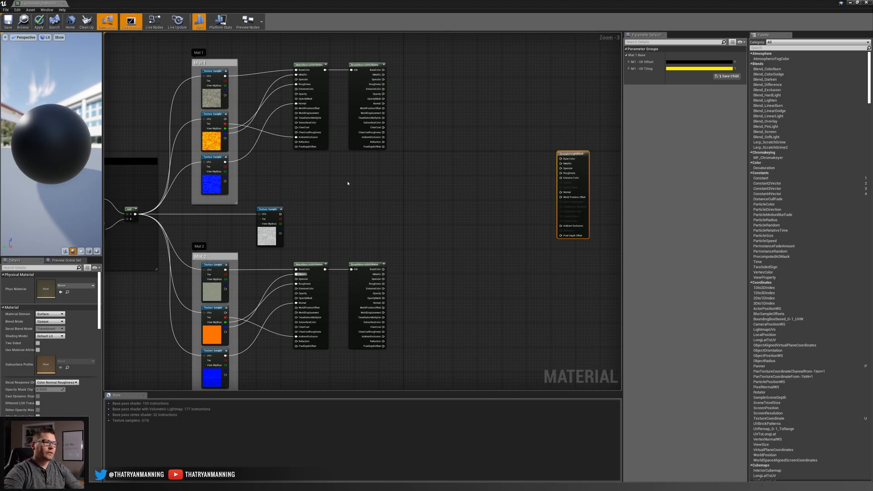
pyautogui.moveTo(347, 181); pyautogui.dragTo(384, 177, button='right')
pyautogui.scroll(-2, 383, 178)
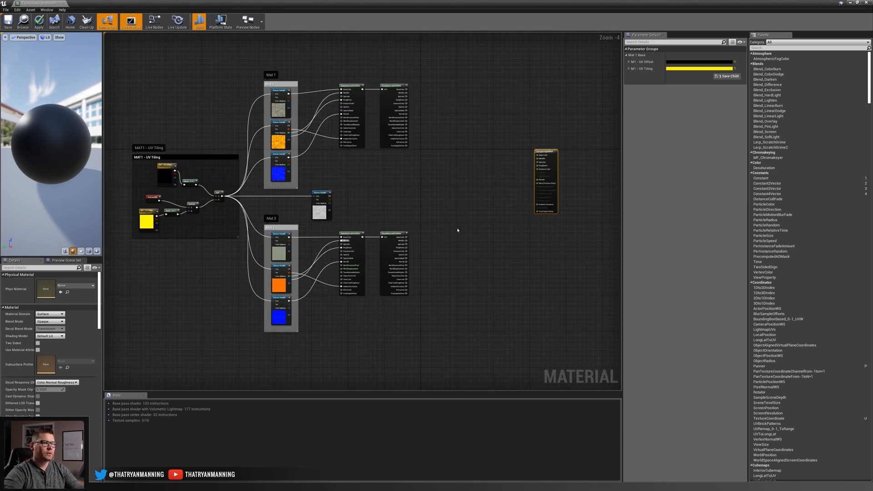
pyautogui.moveTo(525, 157); pyautogui.dragTo(448, 165, button='right')
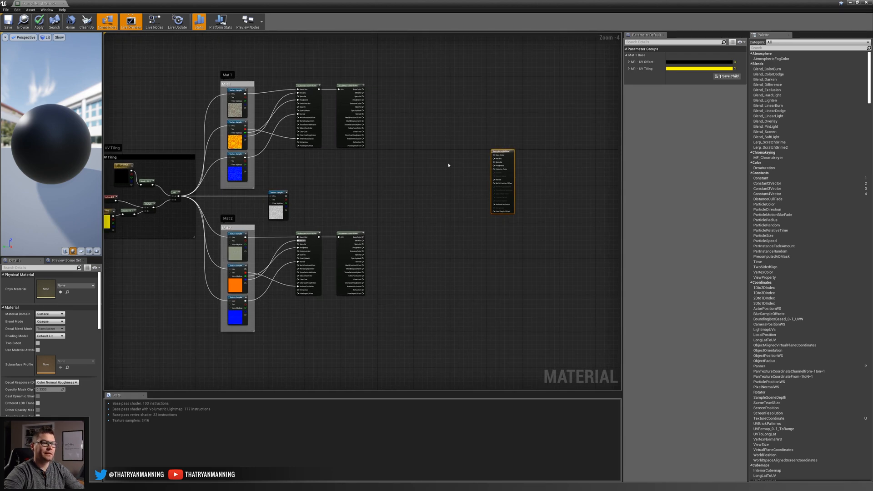
pyautogui.moveTo(502, 151); pyautogui.dragTo(537, 151)
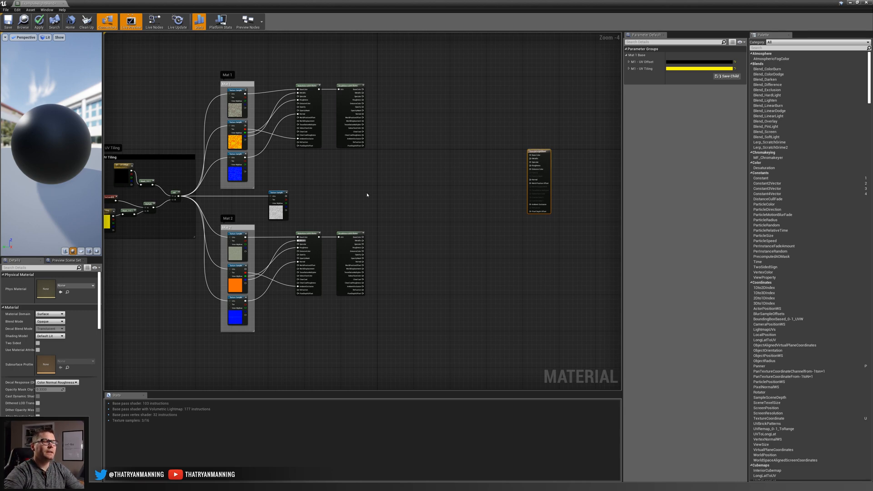
# Add a HeightLerp node between the BreakMaterialAttributes nodes and the material output, and examine its inputs
pyautogui.rightClick(428, 171)
pyautogui.write('heigh')
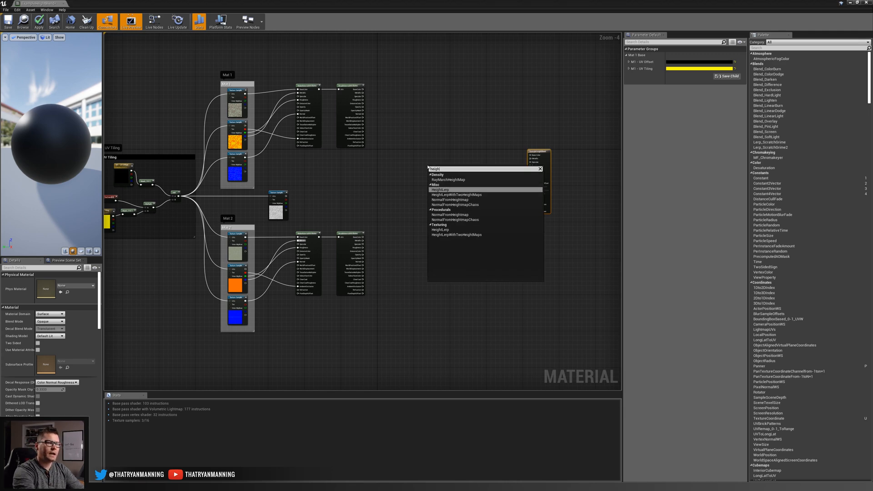
pyautogui.click(447, 186)
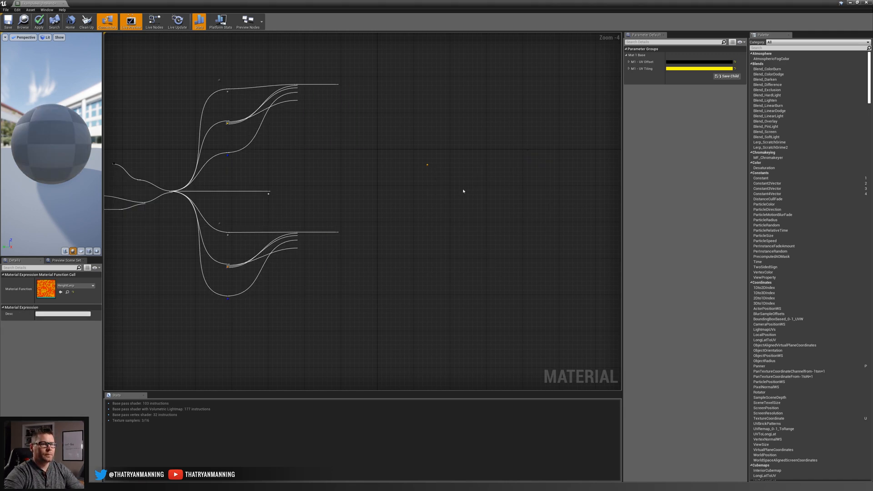
pyautogui.scroll(4, 447, 185)
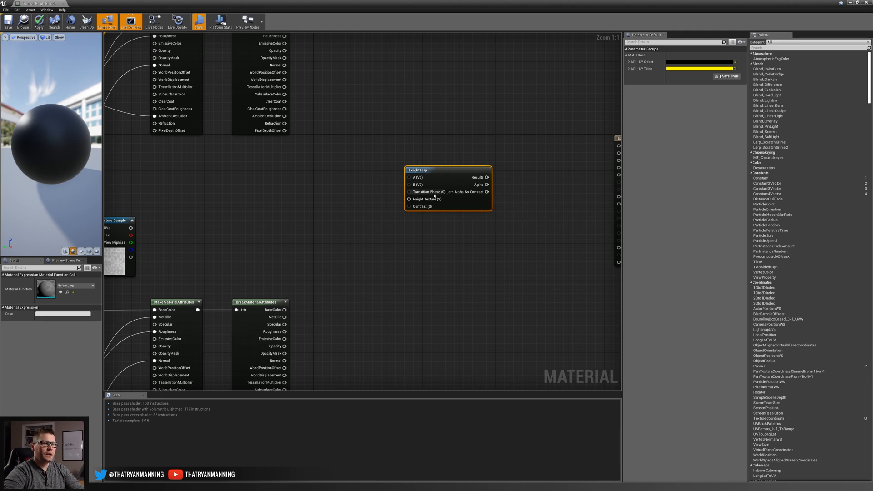
pyautogui.moveTo(434, 196)
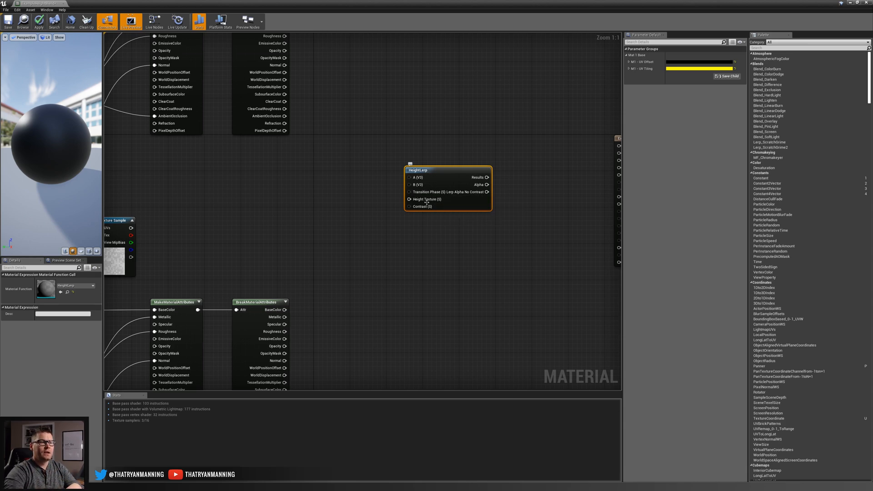
# Try to start a new connection from the Mat 1 MakeMaterialAttributes output toward the HeightLerp node
pyautogui.moveTo(215, 238); pyautogui.dragTo(254, 225, button='right')
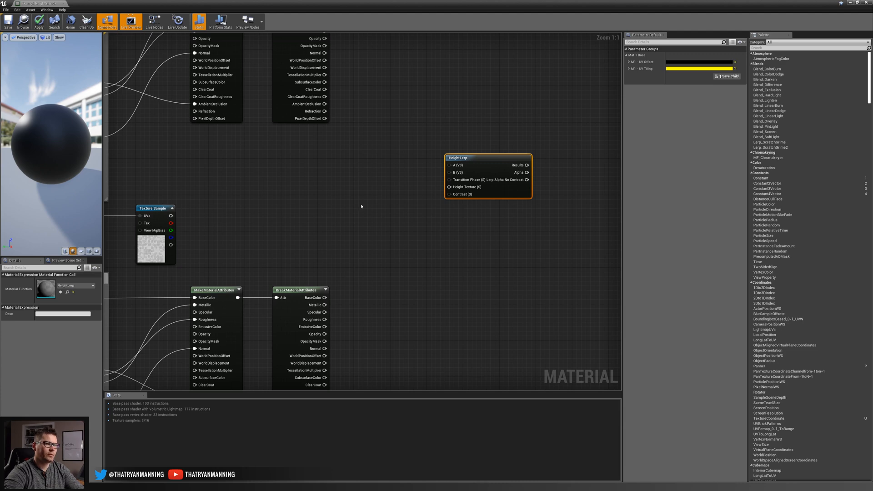
pyautogui.scroll(-1, 362, 206)
pyautogui.moveTo(331, 191); pyautogui.dragTo(325, 234, button='right')
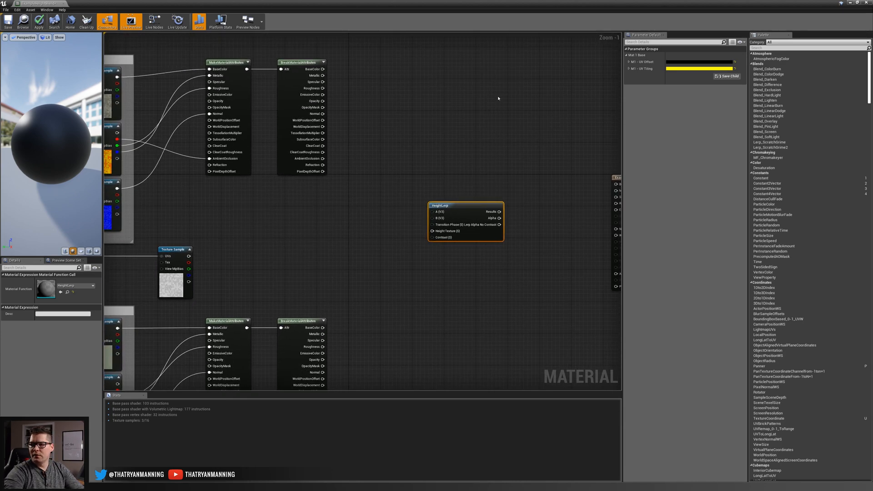
pyautogui.moveTo(396, 149); pyautogui.dragTo(433, 136, button='right')
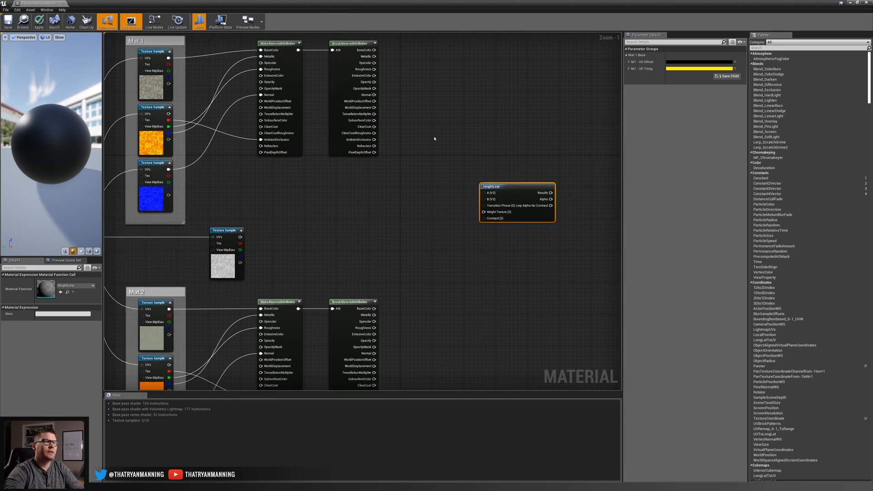
pyautogui.moveTo(299, 50); pyautogui.dragTo(373, 201)
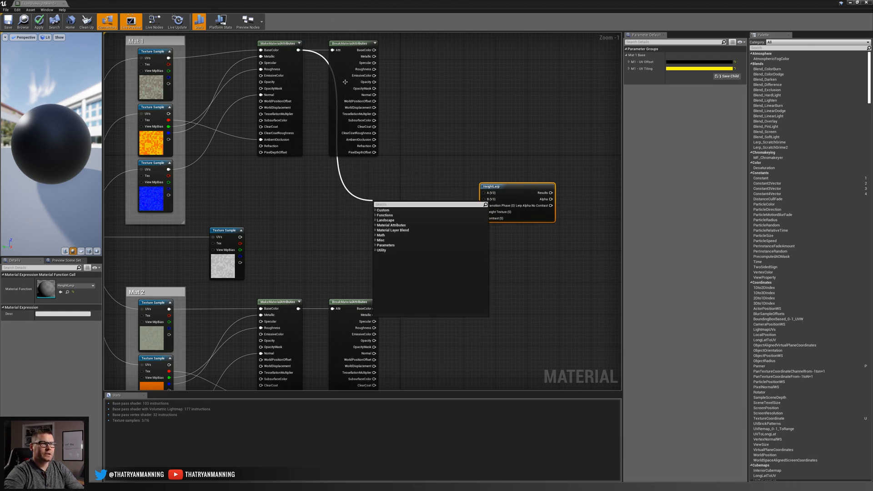
pyautogui.click(324, 99)
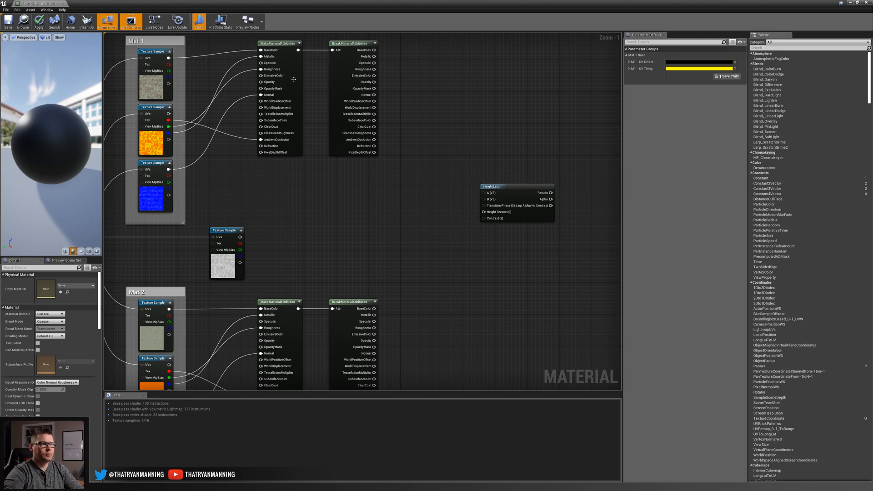
# Move the HeightLerp node up, roughly level with the Mat 1 BreakMaterialAttributes node
pyautogui.scroll(-1, 415, 228)
pyautogui.moveTo(414, 230); pyautogui.dragTo(407, 201, button='right')
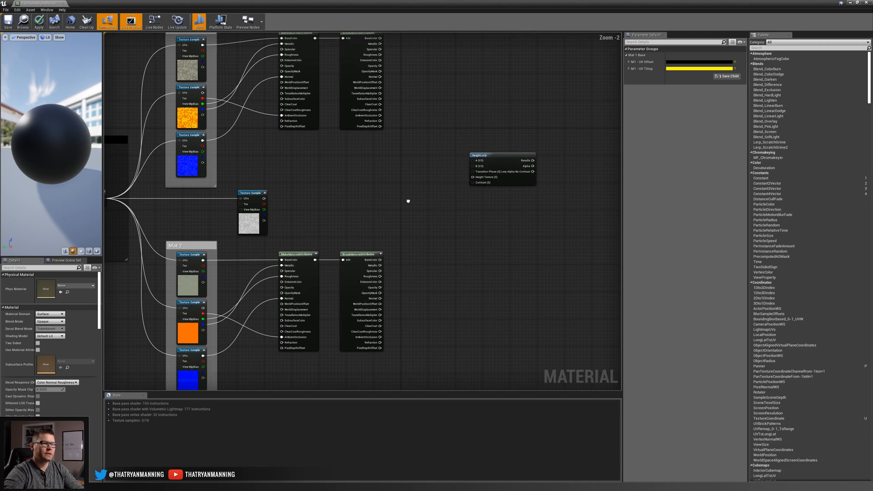
pyautogui.moveTo(343, 164); pyautogui.dragTo(334, 189, button='right')
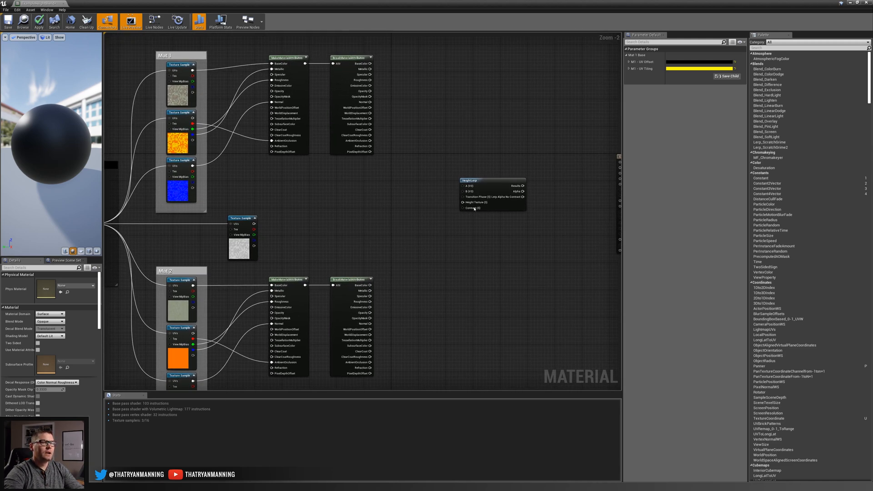
pyautogui.moveTo(498, 183); pyautogui.dragTo(495, 123)
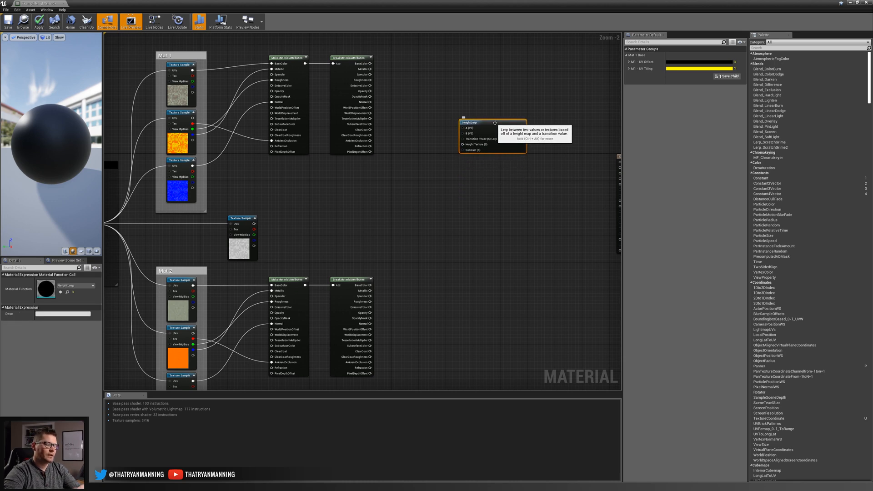
# Wrap the HeightLerp node in a comment box titled BaseColor Height Blend
pyautogui.scroll(1, 441, 189)
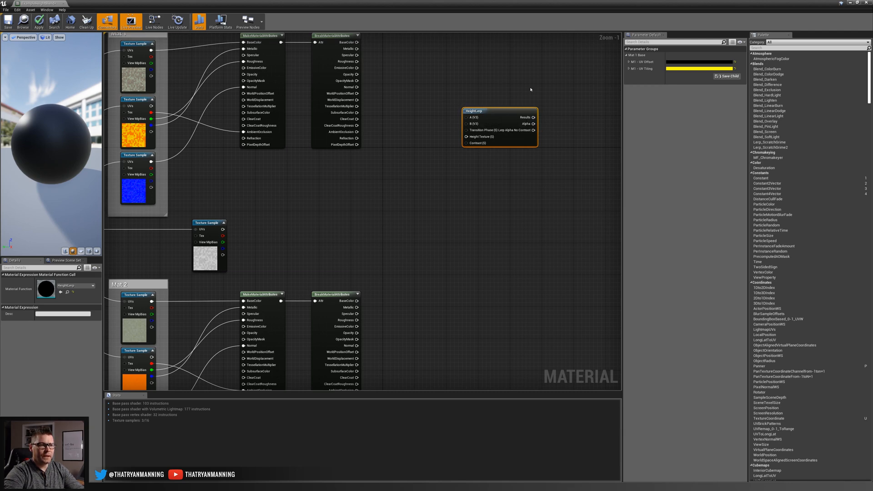
pyautogui.moveTo(404, 195); pyautogui.dragTo(384, 195, button='right')
pyautogui.scroll(-1, 405, 208)
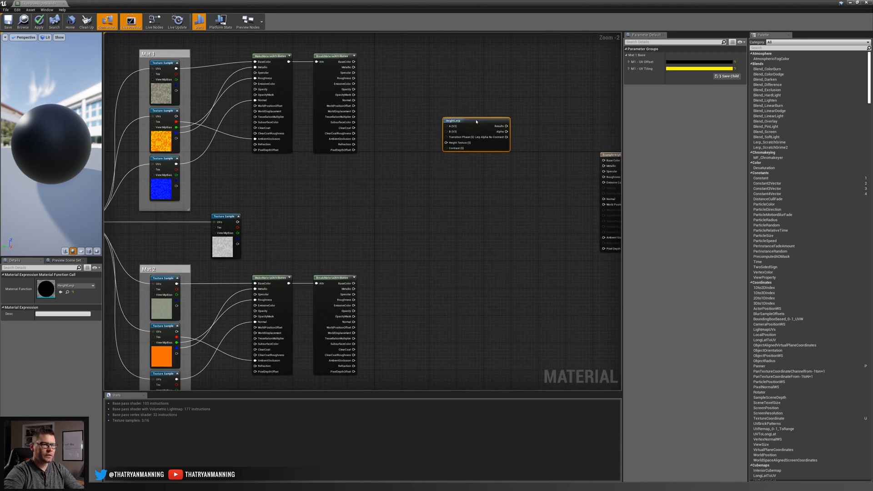
pyautogui.press('c')
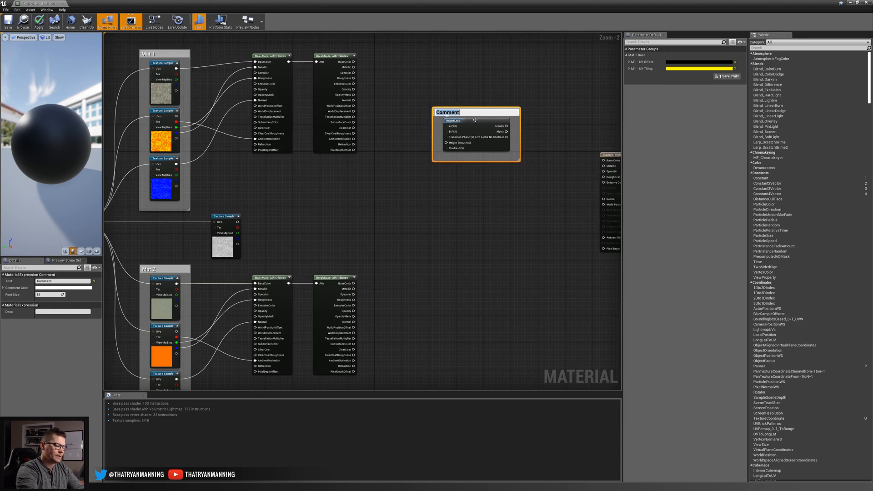
pyautogui.write('BaseColor Height Blend')
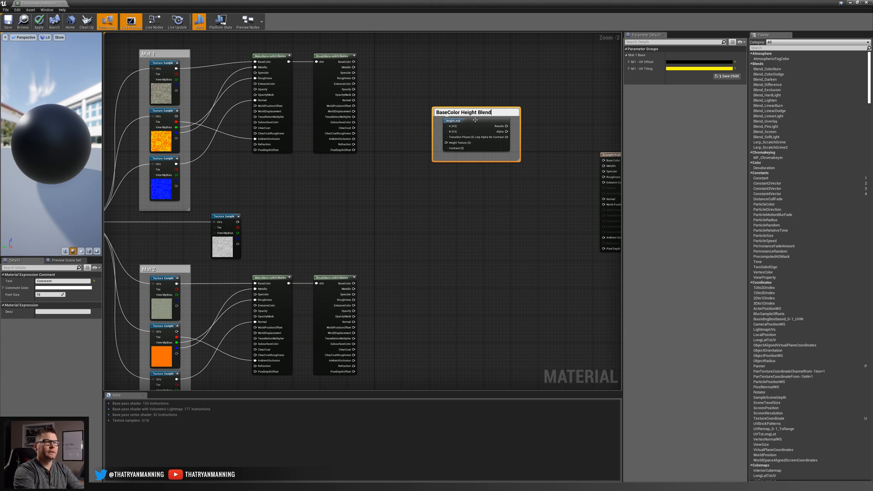
pyautogui.press('Return')
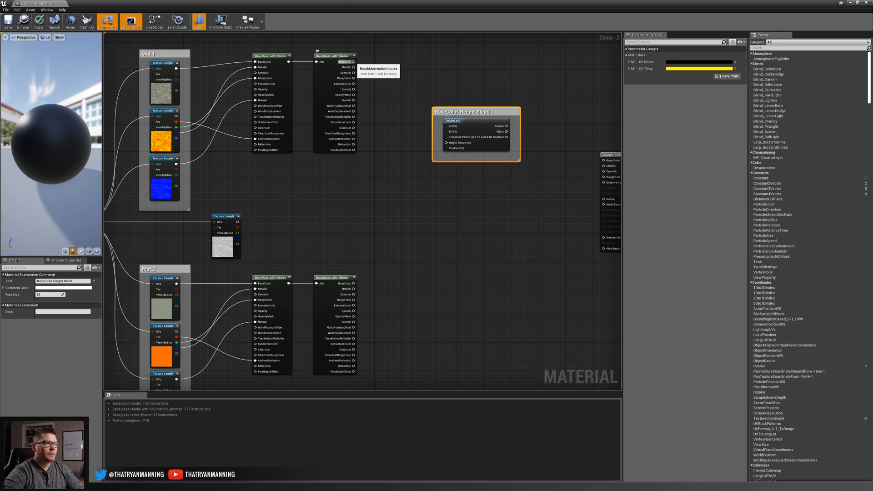
# Connect the Mat 1 and Mat 2 BaseColor outputs to HeightLerp's A and B, and the middle texture sample's RGB to Height Texture
pyautogui.moveTo(354, 62); pyautogui.dragTo(444, 126)
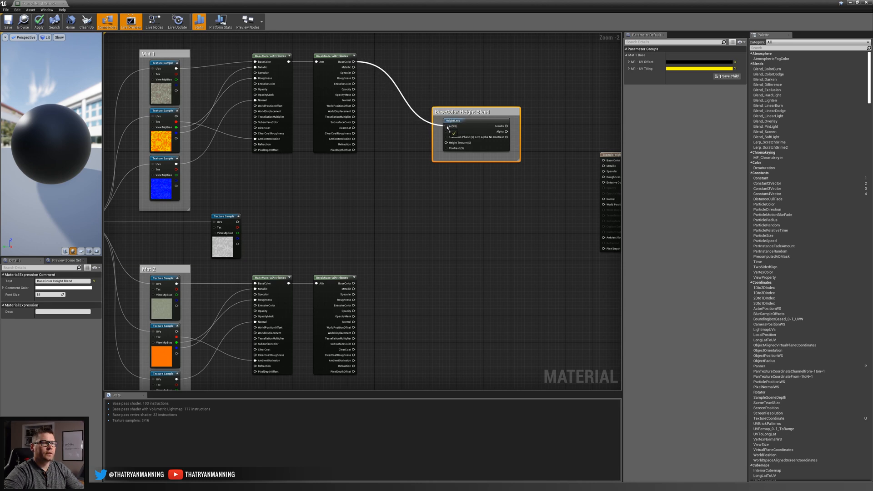
pyautogui.moveTo(354, 283); pyautogui.dragTo(447, 132)
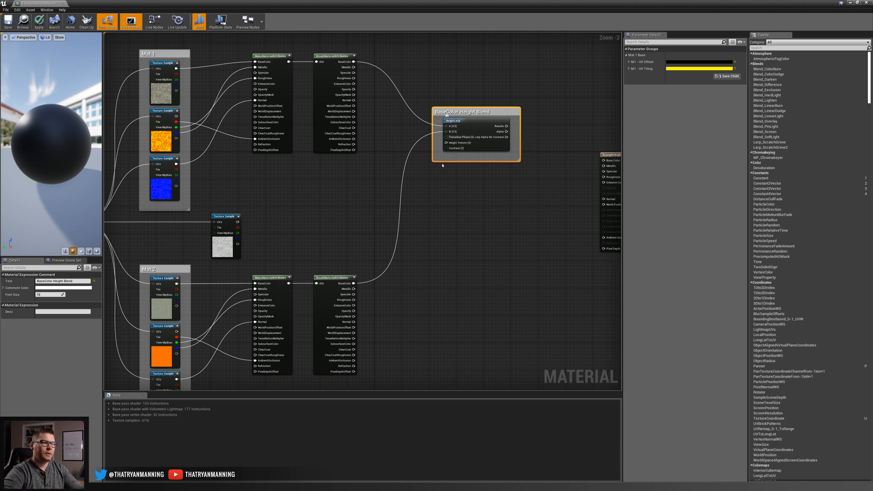
pyautogui.moveTo(237, 221); pyautogui.dragTo(446, 143)
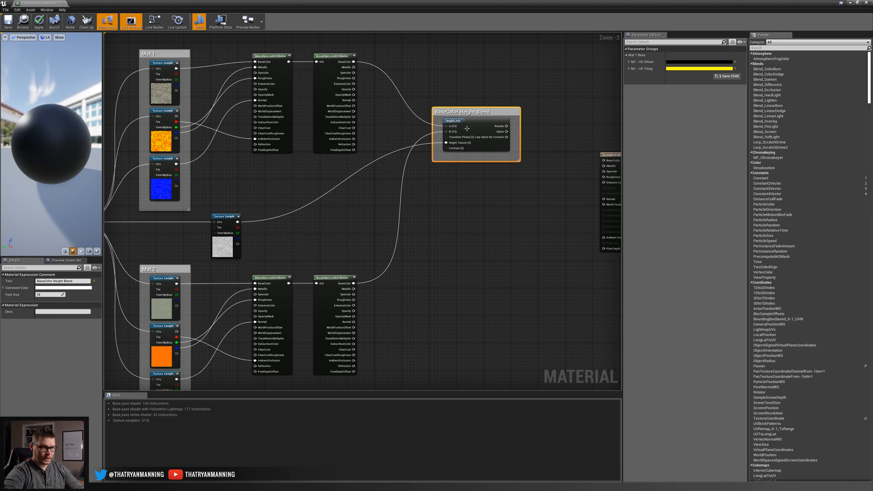
# Add a Vertex Color node beside the height texture sample and connect its red channel to HeightLerp's Transition Phase input
pyautogui.rightClick(293, 230)
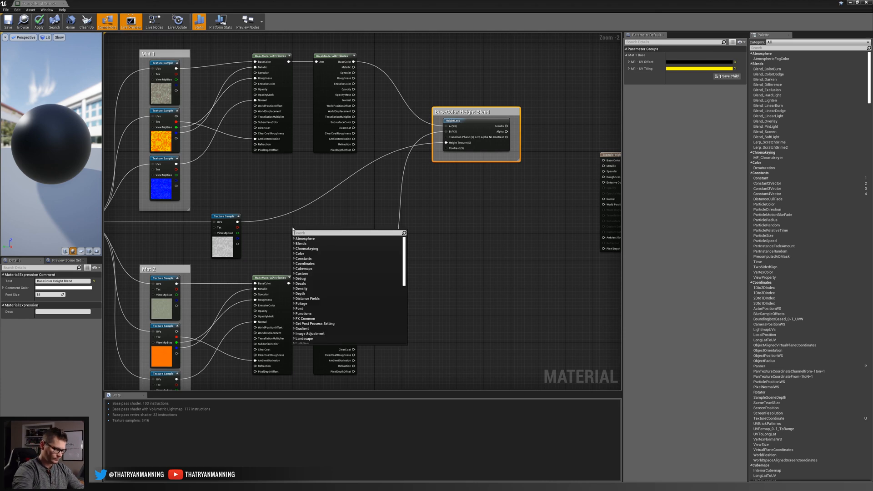
pyautogui.write('vert')
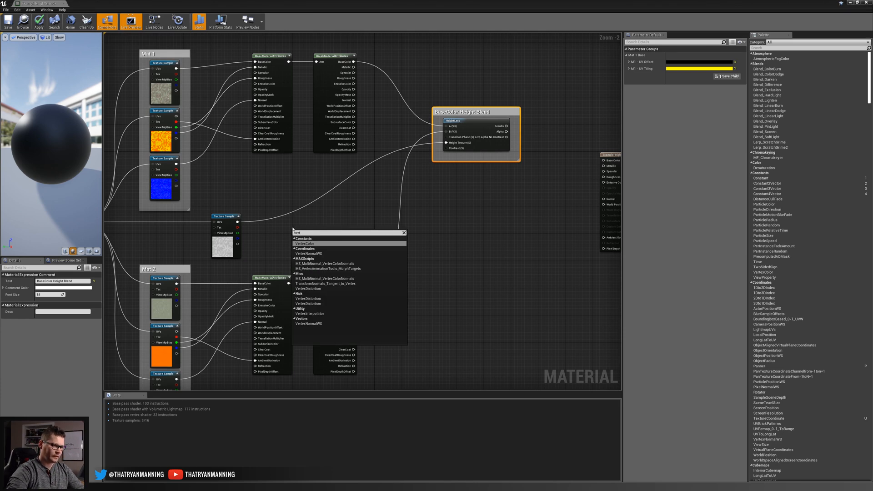
pyautogui.click(305, 244)
pyautogui.moveTo(305, 235); pyautogui.dragTo(279, 229)
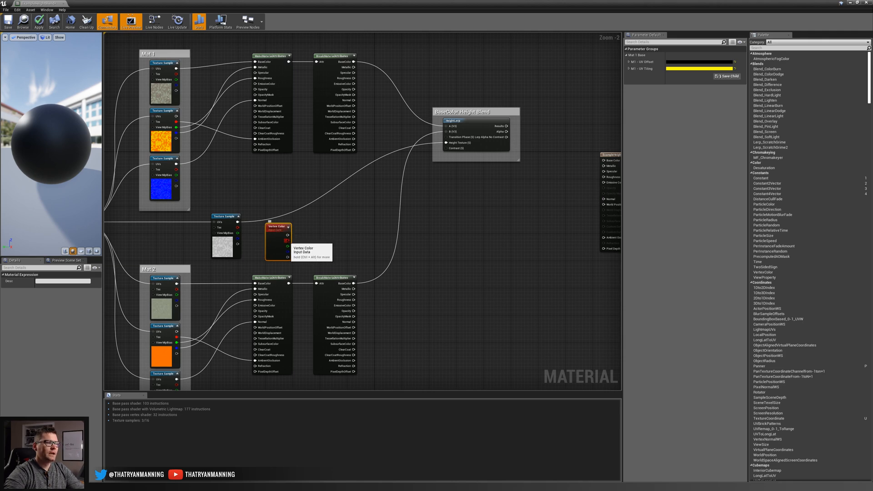
pyautogui.moveTo(287, 240); pyautogui.dragTo(448, 142)
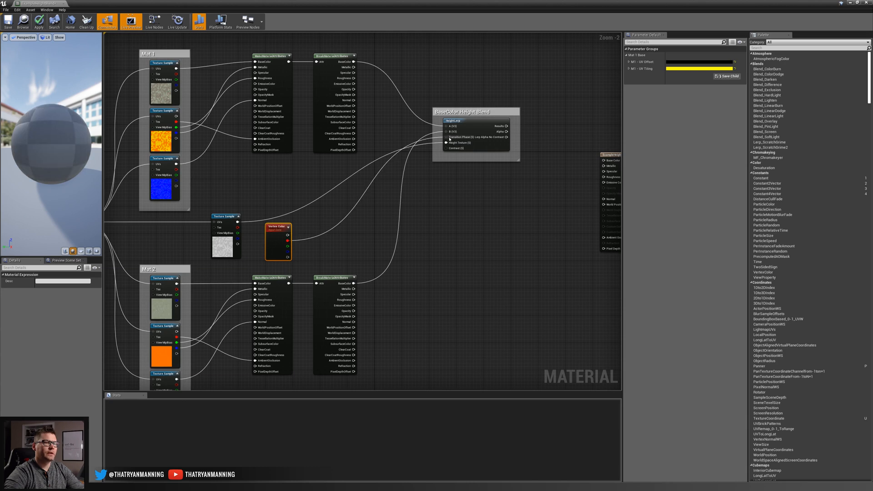
pyautogui.moveTo(279, 252); pyautogui.dragTo(286, 250)
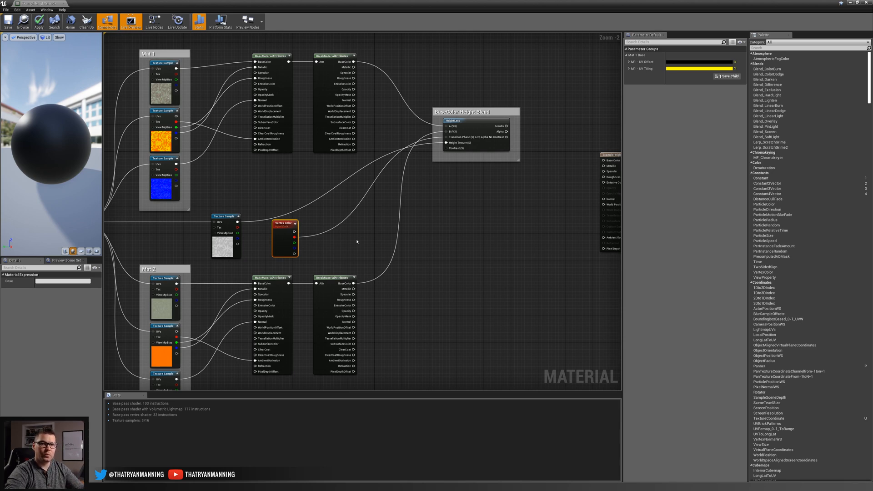
# Create a scalar parameter named Height Blend Contrast and connect it to the HeightLerp's Contrast input
pyautogui.click(328, 250)
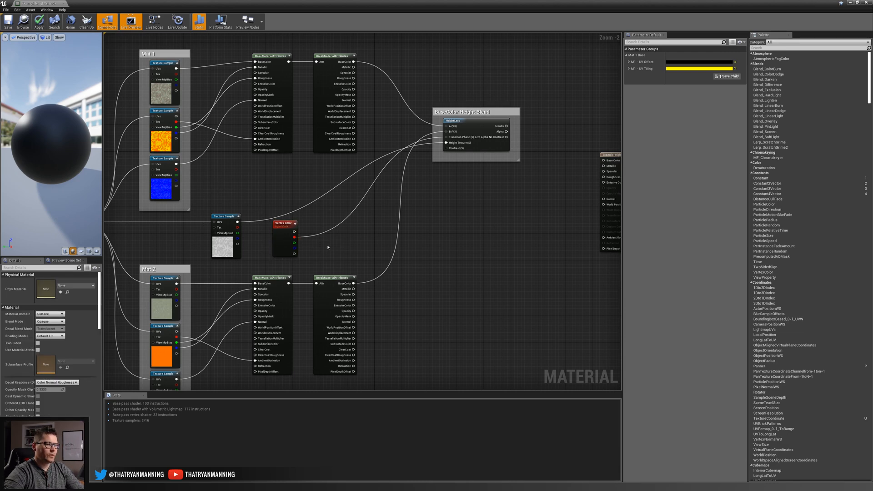
pyautogui.click(328, 247)
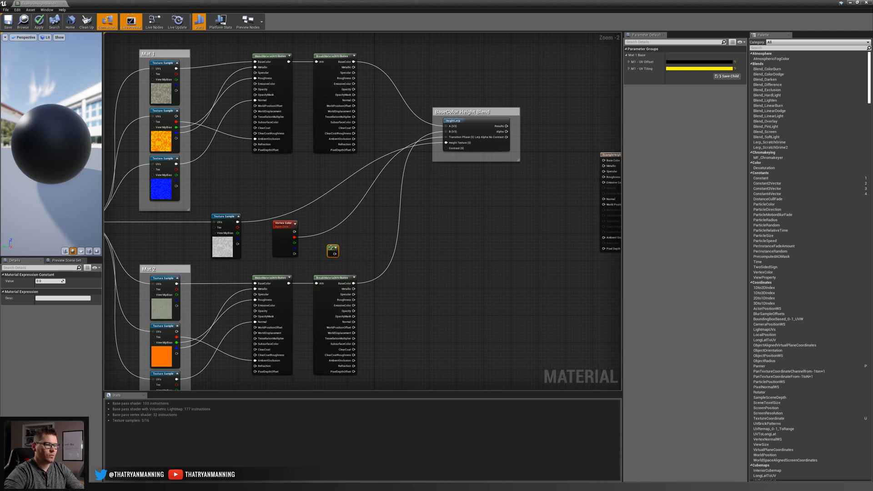
pyautogui.rightClick(332, 249)
pyautogui.click(351, 265)
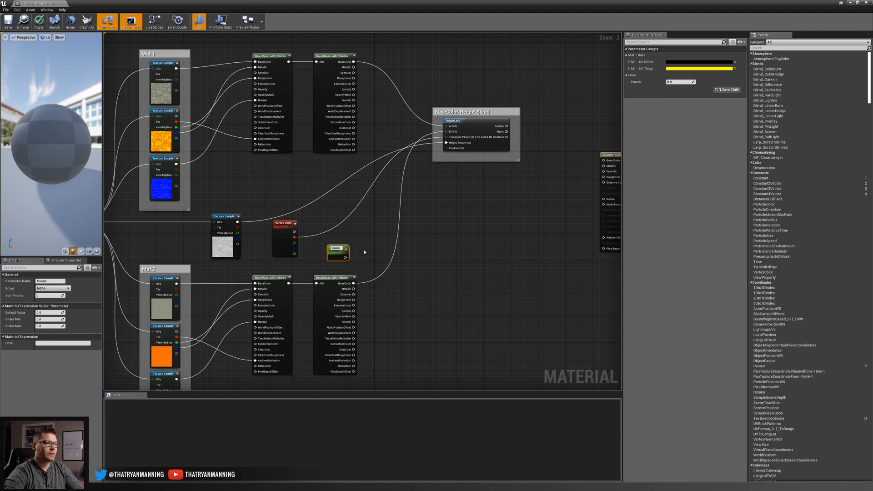
pyautogui.write('Height Blend Contrast')
pyautogui.press('Return')
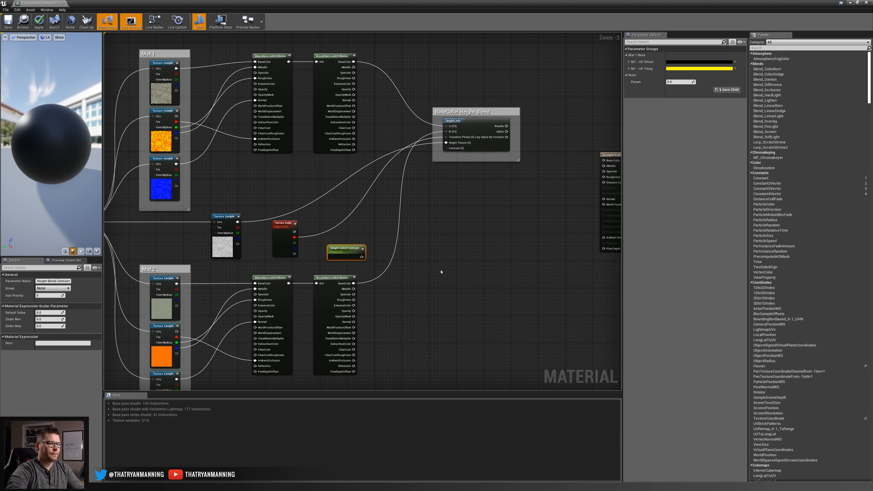
pyautogui.moveTo(365, 255); pyautogui.dragTo(446, 148)
# Enclose the height texture, Vertex Color and contrast parameter in a comment titled Height Blend, and tidy the node spacing inside
pyautogui.moveTo(205, 201); pyautogui.dragTo(371, 256)
pyautogui.write('c')
pyautogui.write('Height Blend')
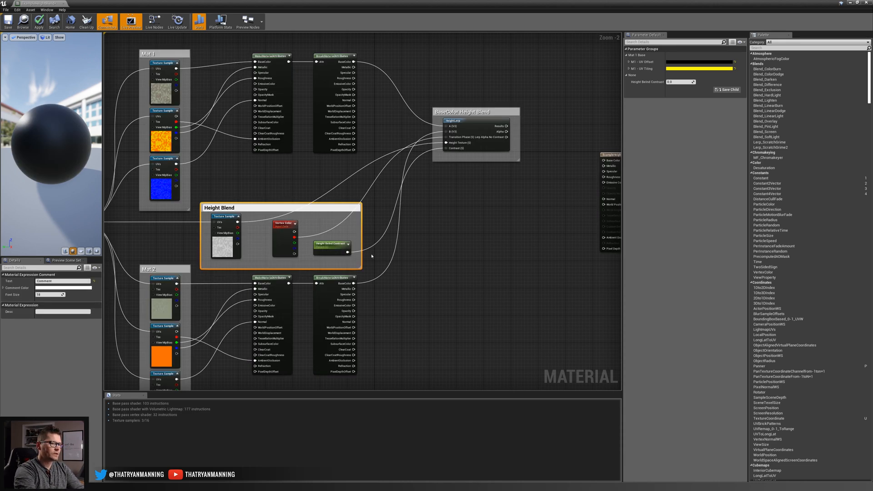
pyautogui.press('Return')
pyautogui.moveTo(283, 245); pyautogui.dragTo(277, 243)
pyautogui.moveTo(333, 248); pyautogui.dragTo(327, 247)
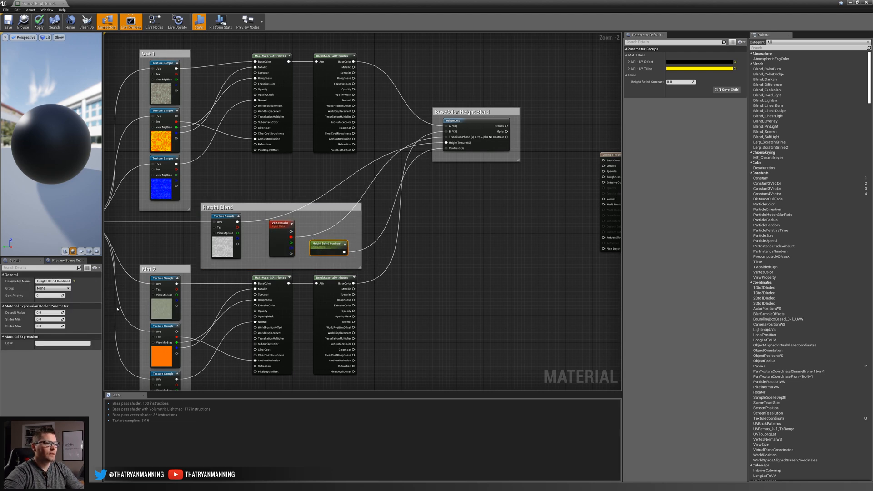
pyautogui.click(41, 312)
pyautogui.write('0.3')
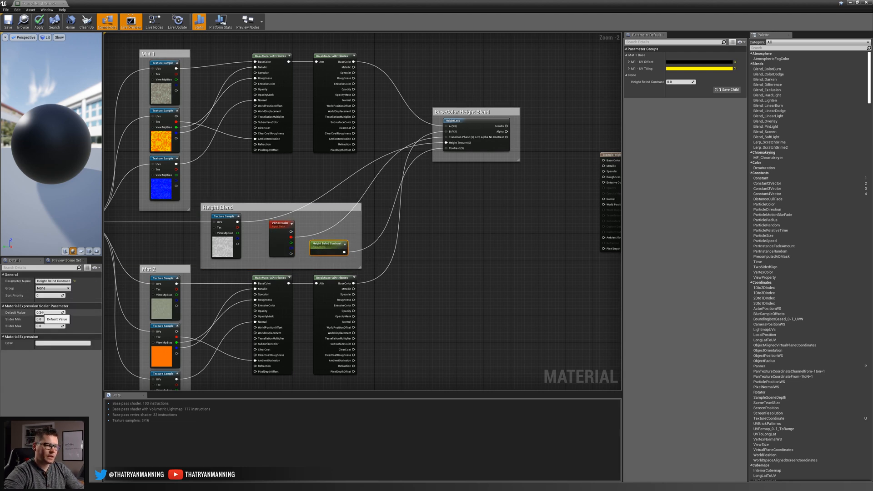
pyautogui.press('Escape')
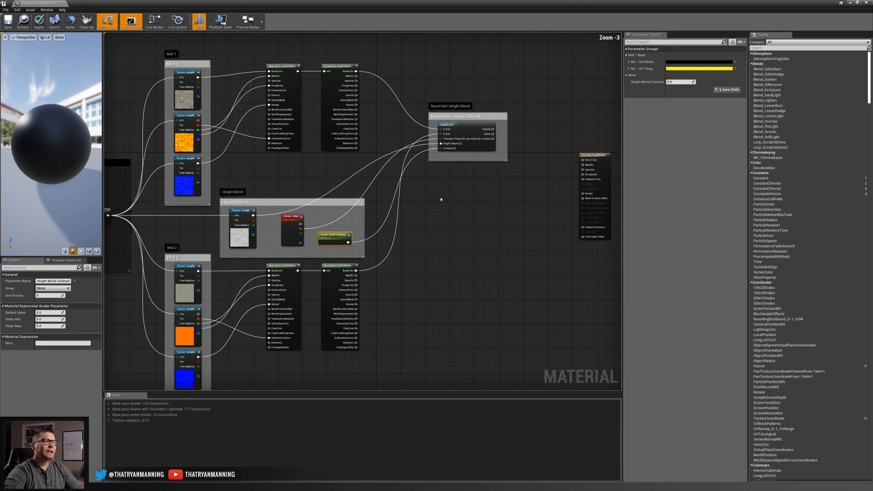
# Select the BaseColor Height Blend comment together with its HeightLerp node
pyautogui.scroll(-1, 455, 186)
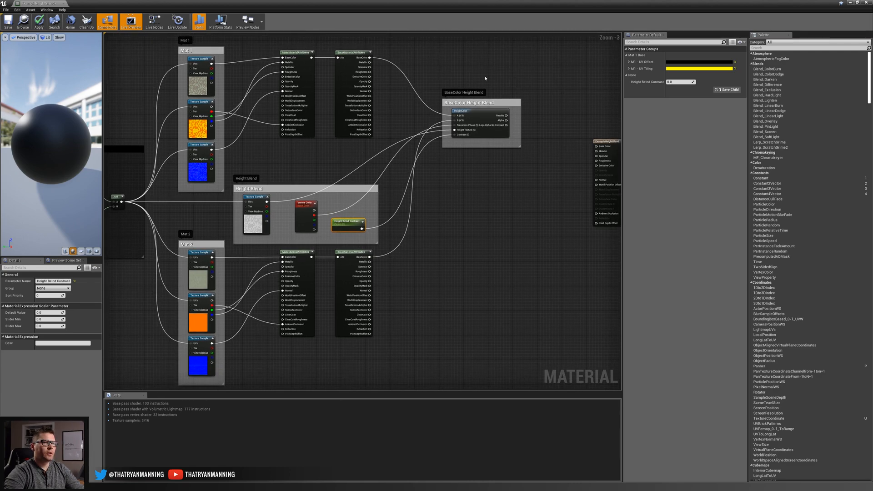
pyautogui.moveTo(430, 84); pyautogui.dragTo(552, 156)
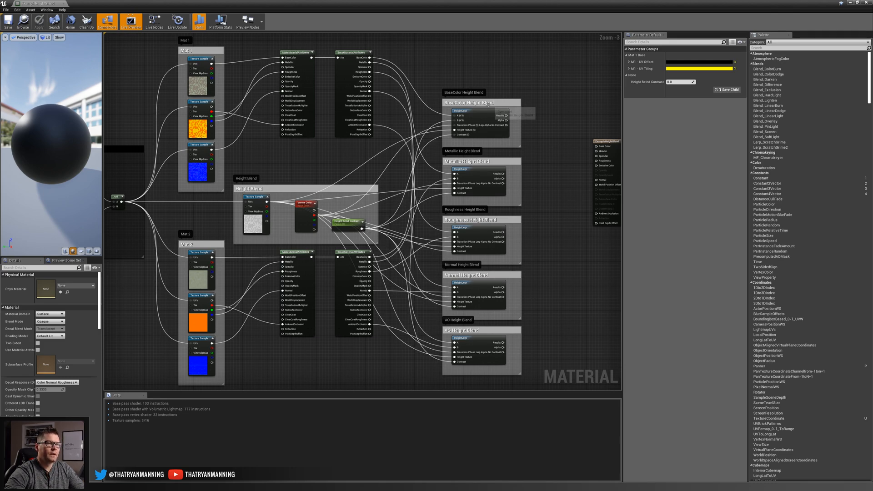
pyautogui.moveTo(434, 93); pyautogui.dragTo(534, 153)
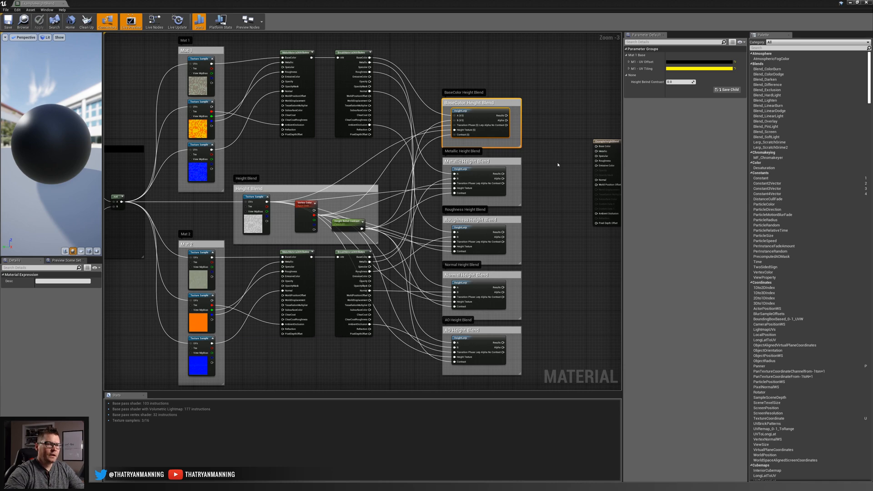
# Shift the material output node slightly away from the height blends and enable Use Material Attributes on it
pyautogui.scroll(-1, 550, 160)
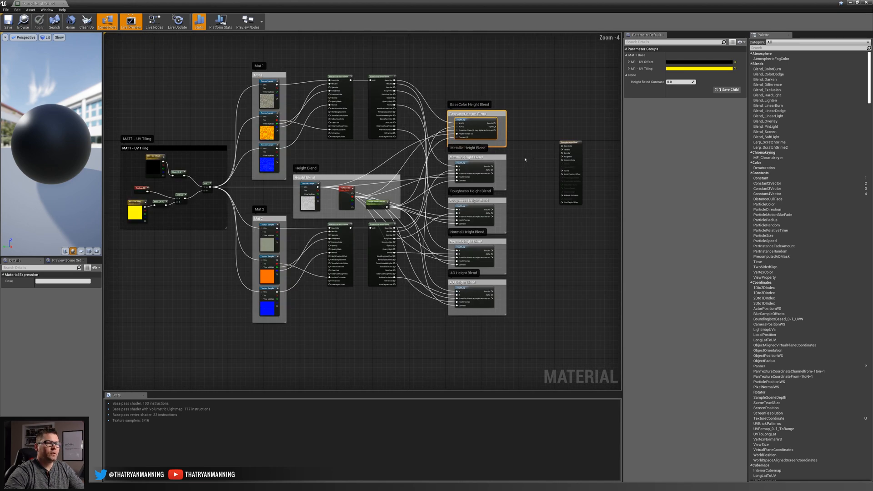
pyautogui.scroll(1, 517, 171)
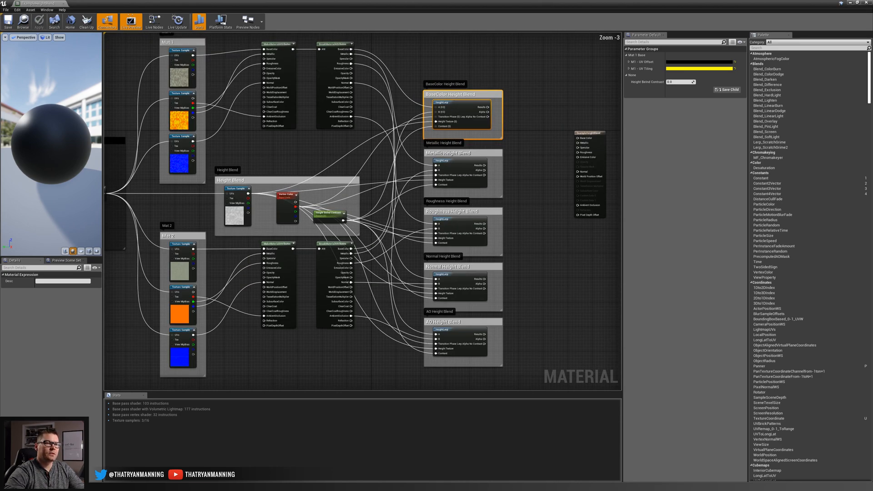
pyautogui.moveTo(539, 158); pyautogui.dragTo(452, 157, button='right')
pyautogui.moveTo(496, 135); pyautogui.dragTo(514, 136)
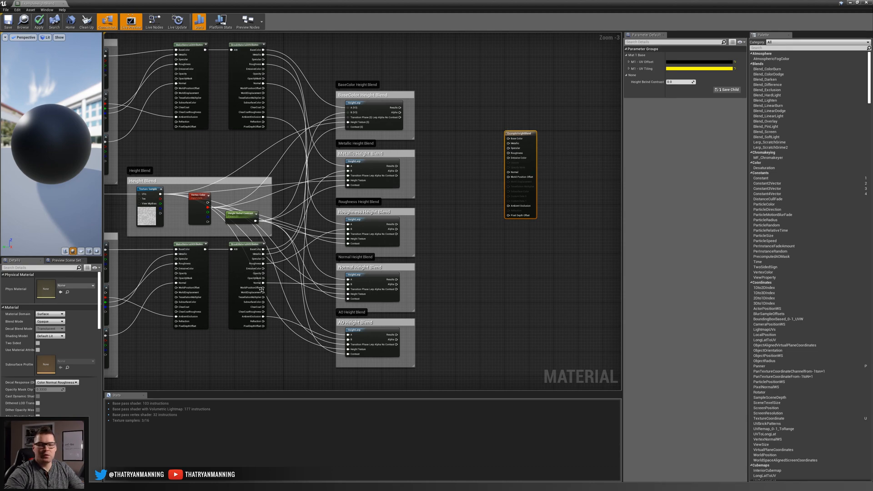
pyautogui.click(38, 350)
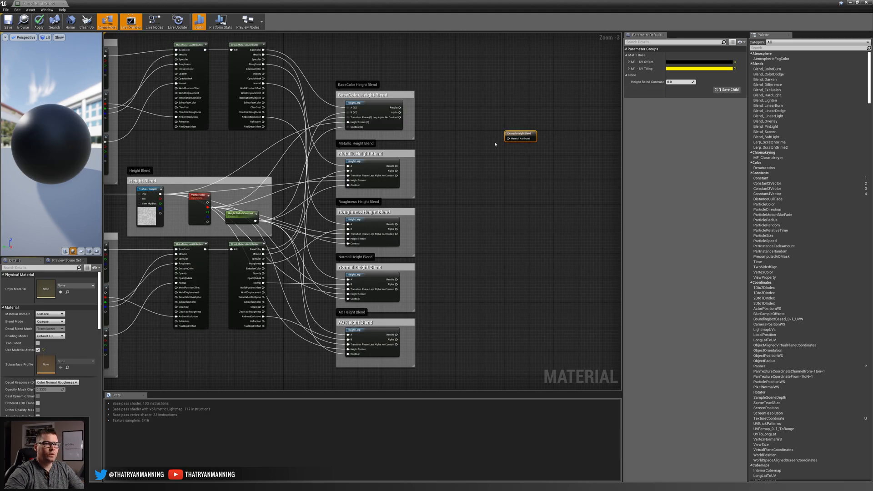
# Add a MakeMaterialAttributes node between the height blends and the output, and connect it to the output's Material Attributes input
pyautogui.moveTo(466, 145); pyautogui.dragTo(468, 147, button='right')
pyautogui.rightClick(465, 166)
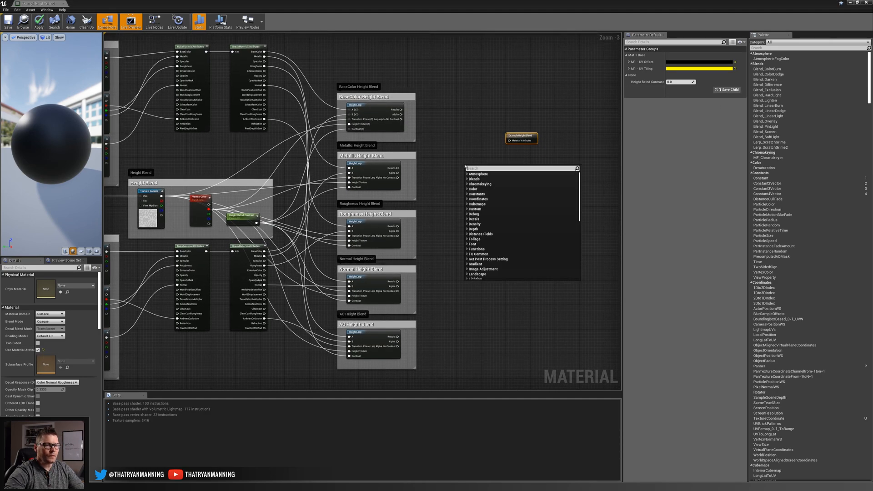
pyautogui.write('mak')
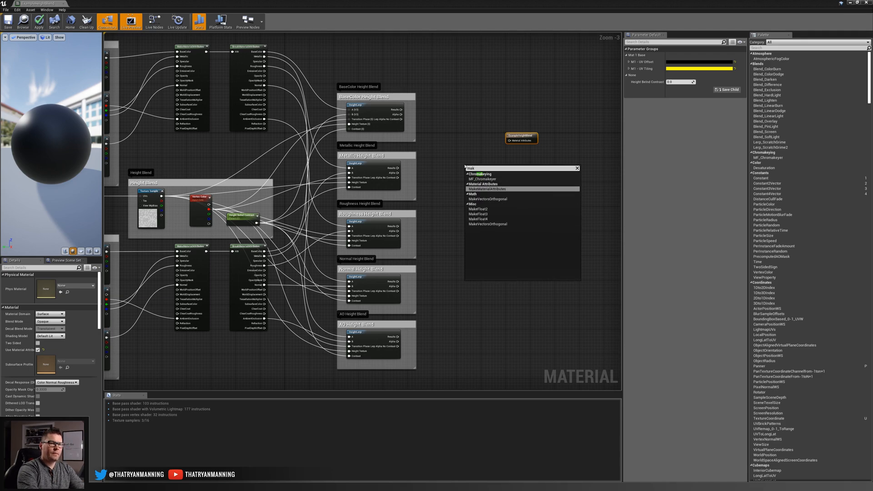
pyautogui.press('Return')
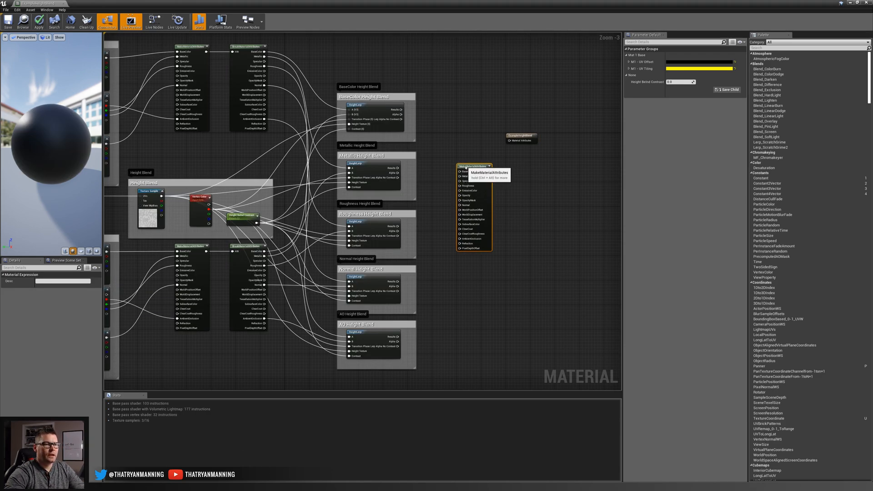
pyautogui.moveTo(488, 171); pyautogui.dragTo(510, 141)
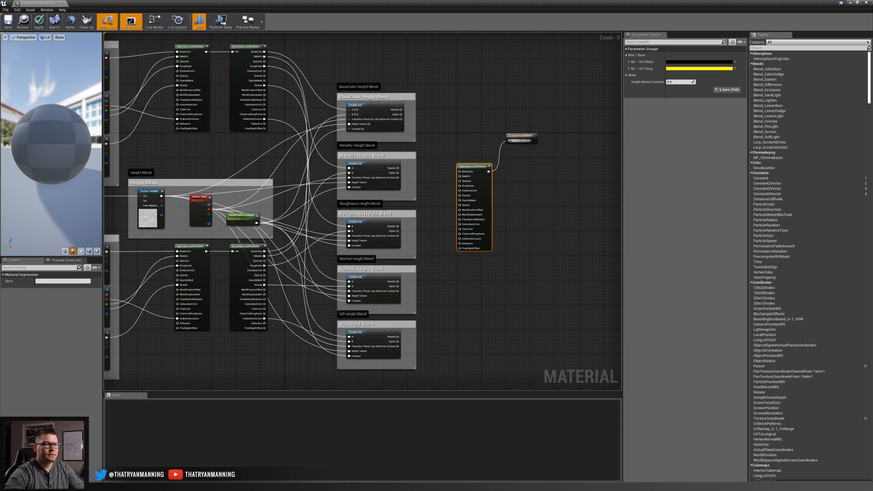
# Connect the five HeightLerp results to BaseColor, Metallic, Roughness, Normal and AmbientOcclusion on the MakeMaterialAttributes node, and save the material
pyautogui.scroll(1, 438, 177)
pyautogui.moveTo(438, 177); pyautogui.dragTo(432, 156, button='right')
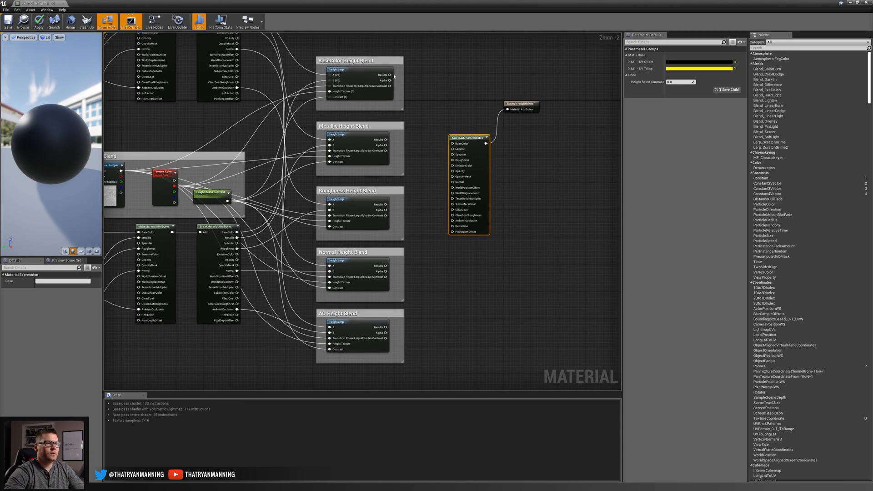
pyautogui.moveTo(390, 74); pyautogui.dragTo(386, 141)
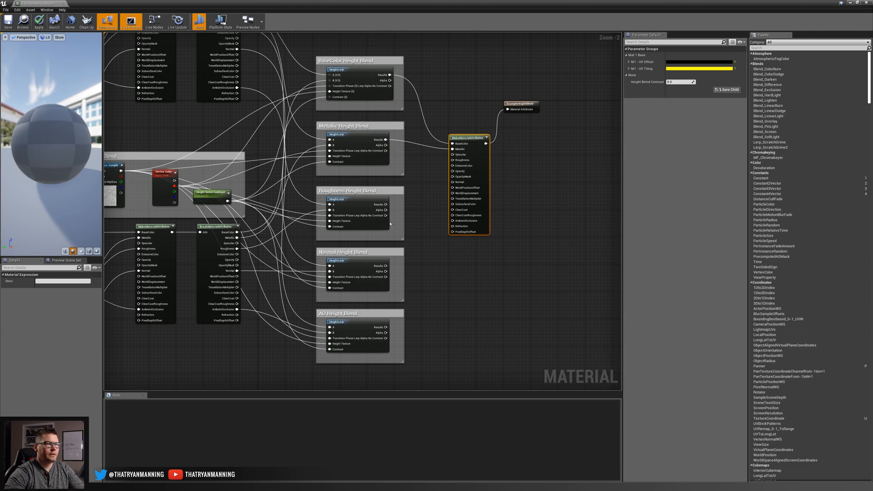
pyautogui.moveTo(386, 205); pyautogui.dragTo(385, 266)
pyautogui.moveTo(385, 327); pyautogui.dragTo(452, 220)
pyautogui.scroll(-2, 402, 229)
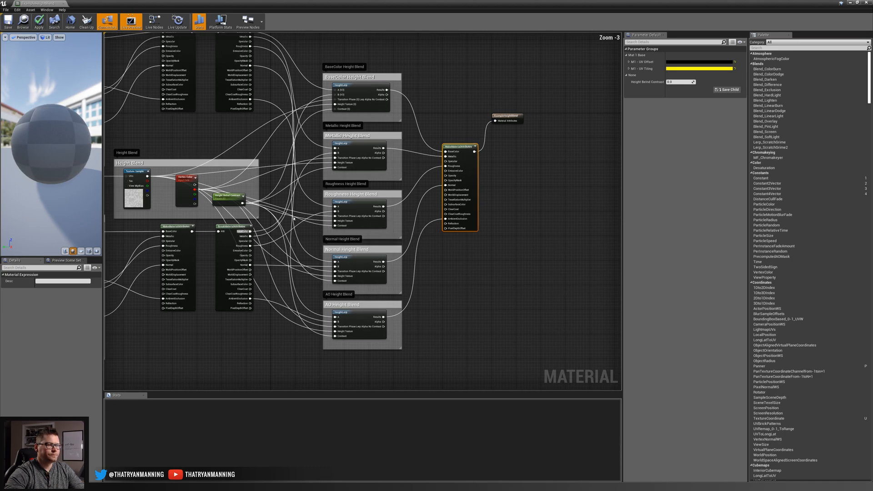
pyautogui.moveTo(56, 145); pyautogui.dragTo(37, 148)
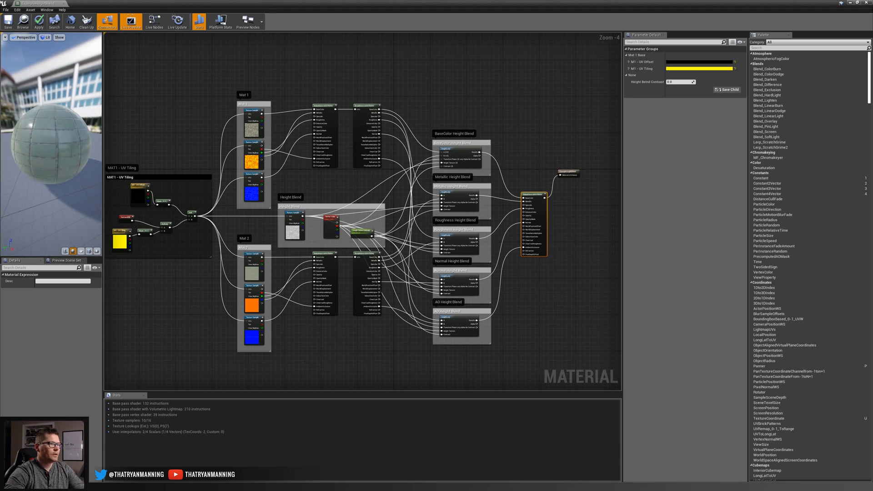
pyautogui.click(7, 21)
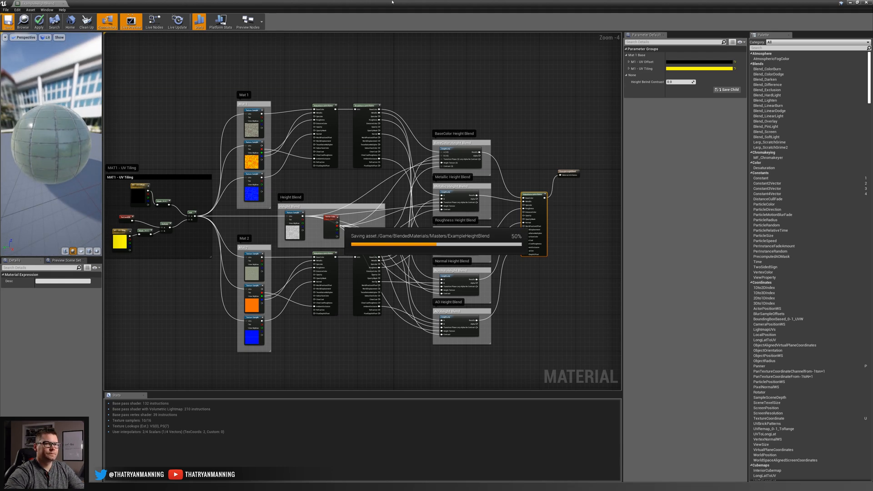
# Assign the height contrast scalar parameter inside the Height Blend comment to a new parameter group named Height Blend
pyautogui.moveTo(414, 96); pyautogui.dragTo(433, 87, button='right')
pyautogui.click(380, 223)
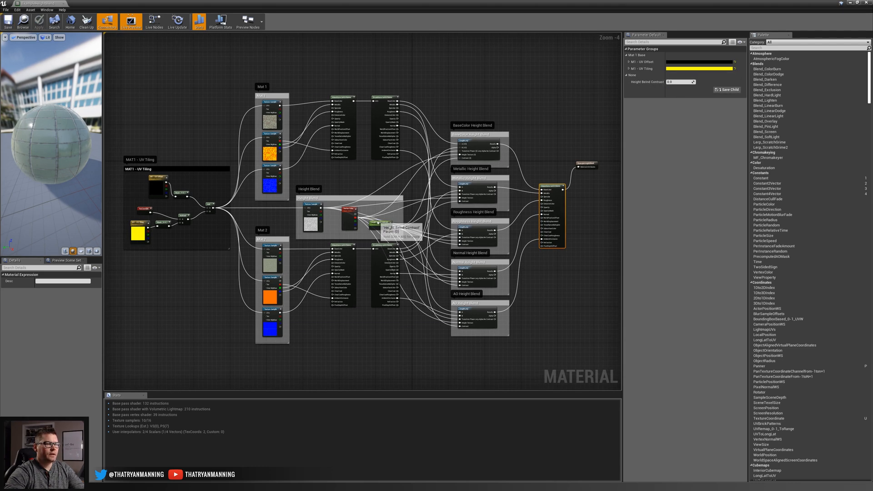
pyautogui.scroll(2, 381, 223)
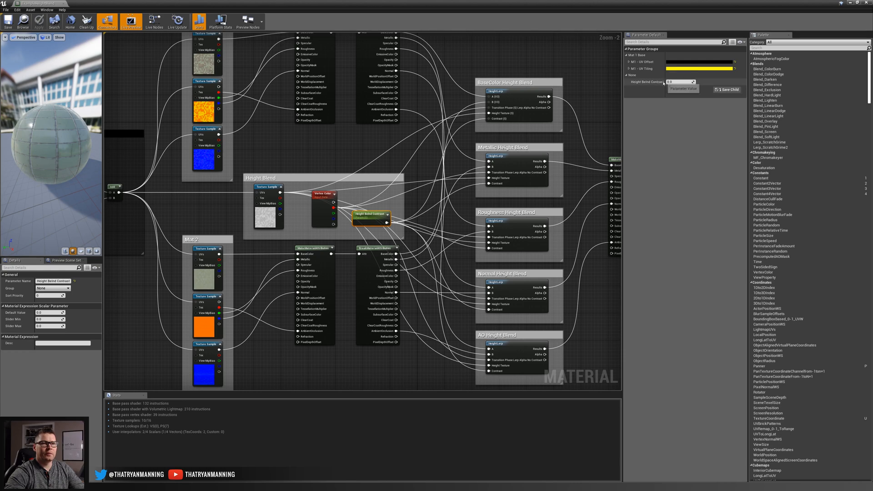
pyautogui.click(46, 289)
pyautogui.write('Height Blen')
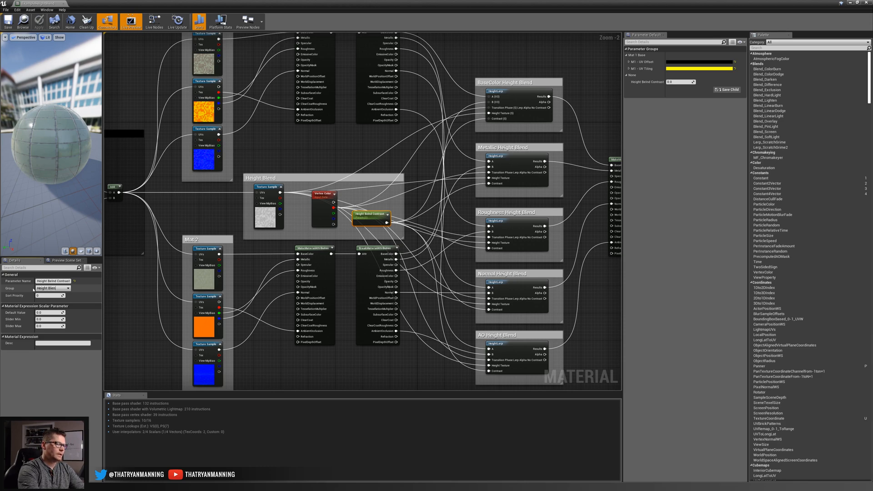
pyautogui.press('Return')
pyautogui.scroll(-1, 385, 168)
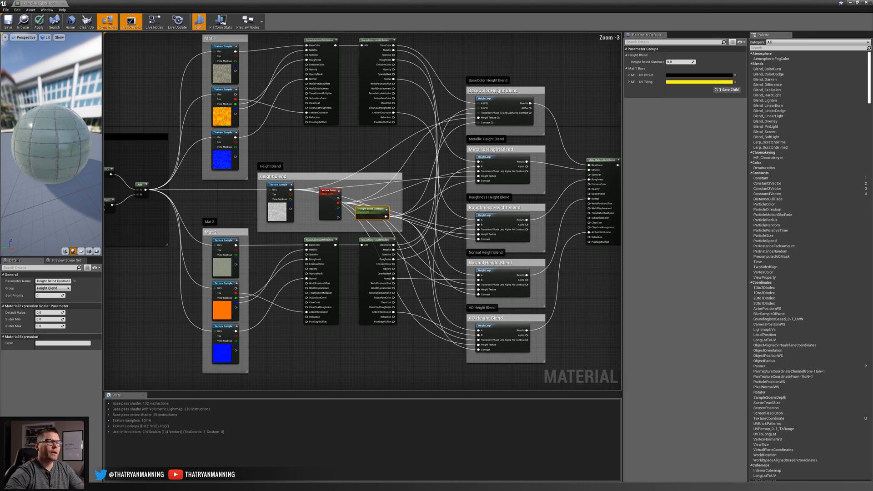
# Convert the three texture samples in Mat 1 and the three in Mat 2 to parameters
pyautogui.moveTo(379, 168); pyautogui.dragTo(411, 175, button='right')
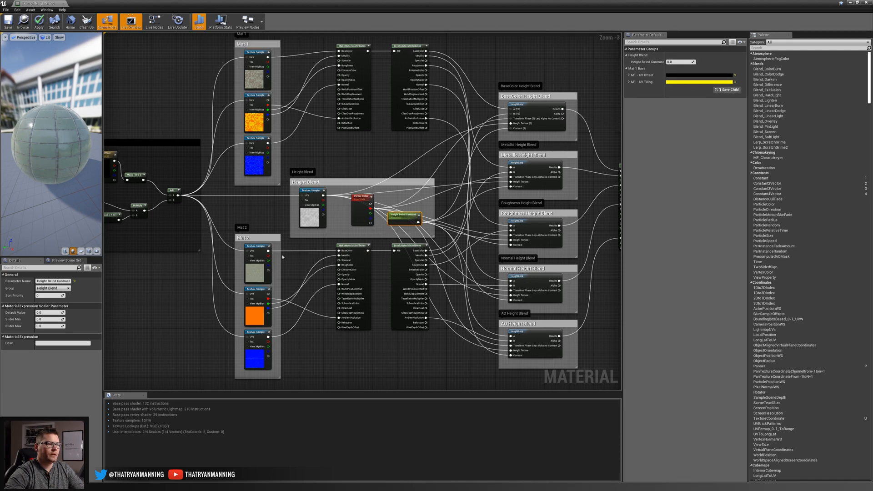
pyautogui.moveTo(238, 72); pyautogui.dragTo(300, 179)
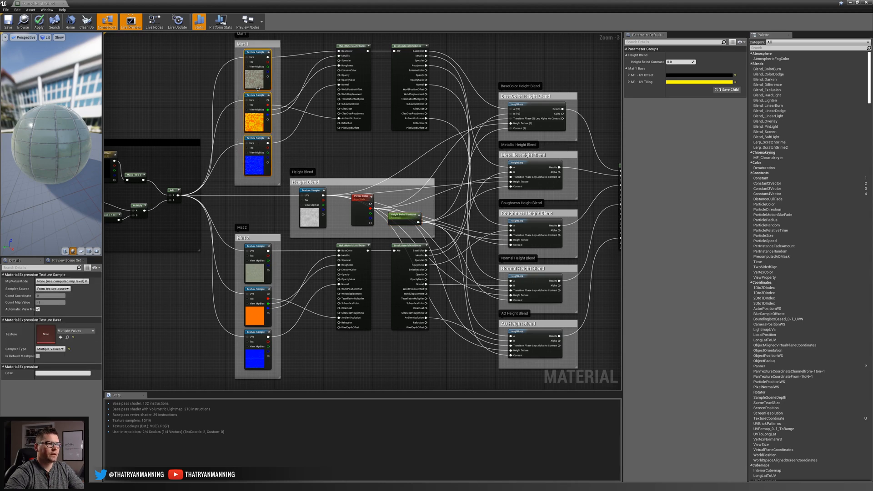
pyautogui.rightClick(257, 82)
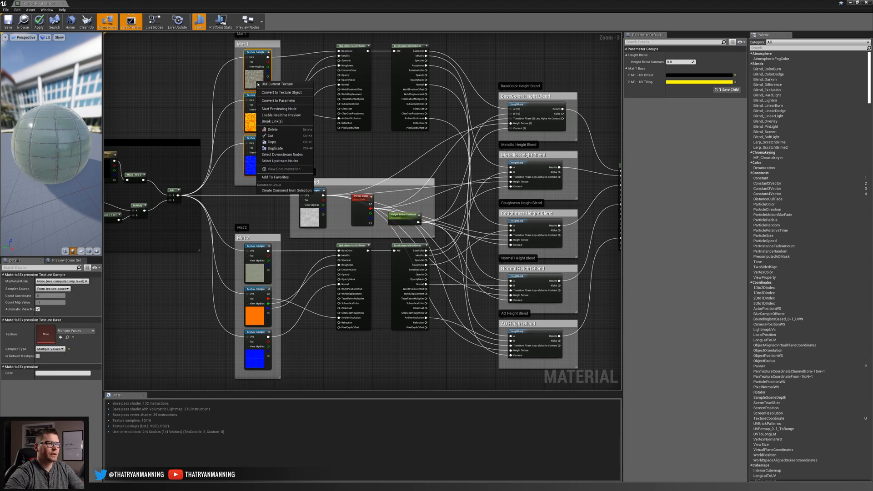
pyautogui.click(279, 101)
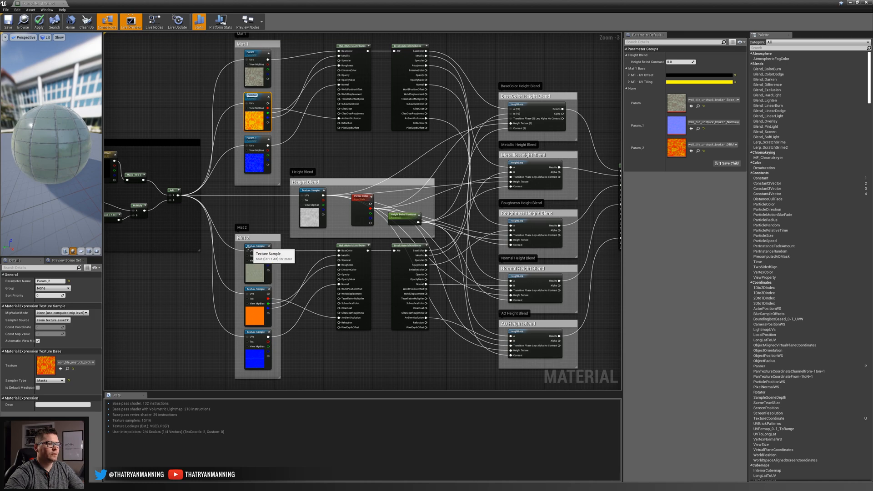
pyautogui.moveTo(240, 262); pyautogui.dragTo(258, 361)
pyautogui.rightClick(257, 360)
pyautogui.click(291, 378)
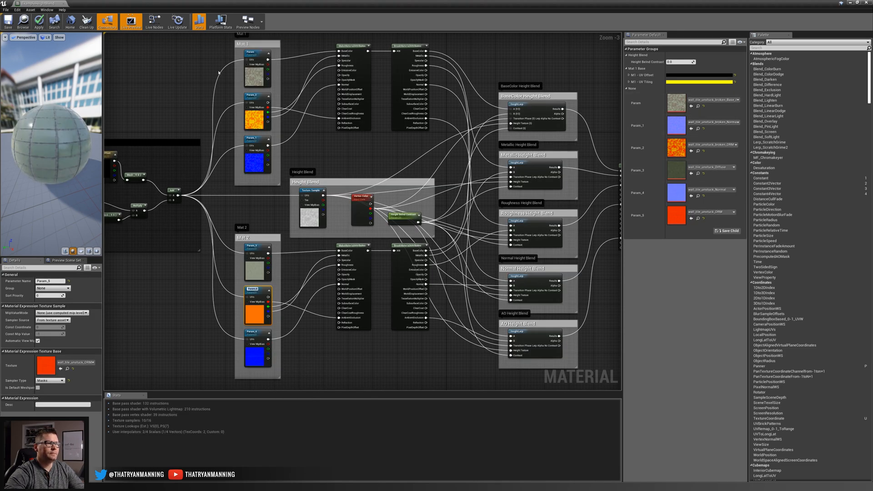
# Rename the Mat 1 texture parameters M1 - BC, M1 - ORM and M1 - Normal, and put all three in the group M1 Inputs
pyautogui.click(255, 68)
pyautogui.click(43, 282)
pyautogui.doubleClick(42, 282)
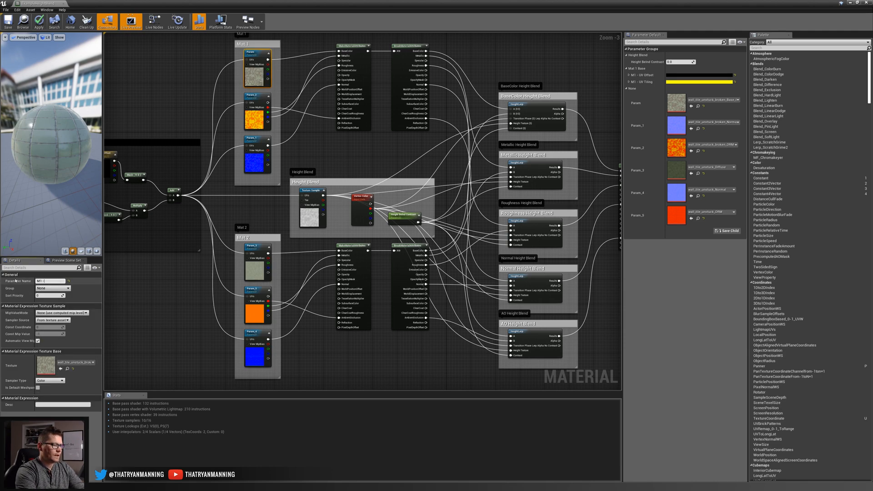
pyautogui.press('Return')
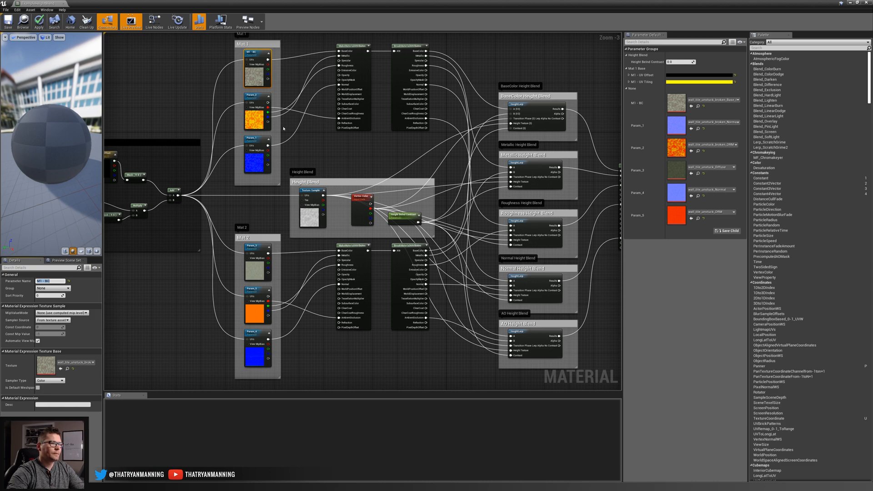
pyautogui.click(255, 116)
pyautogui.doubleClick(39, 281)
pyautogui.write('M1')
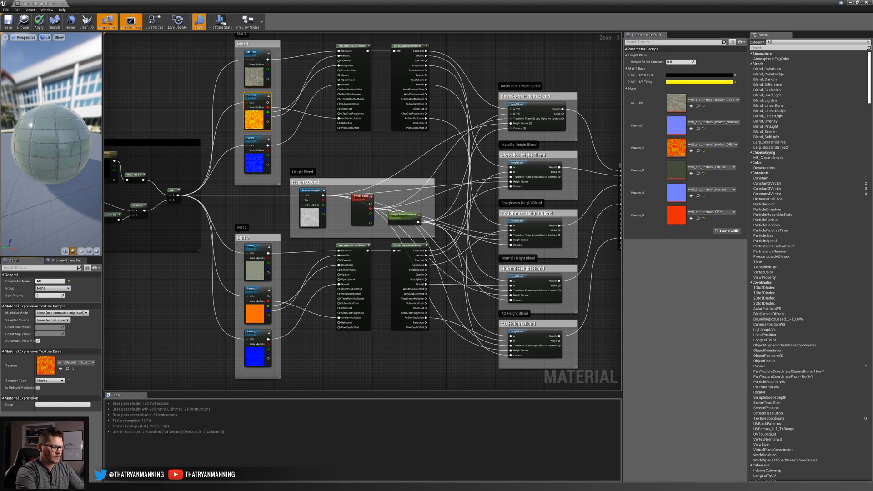
pyautogui.press('Return')
pyautogui.click(265, 162)
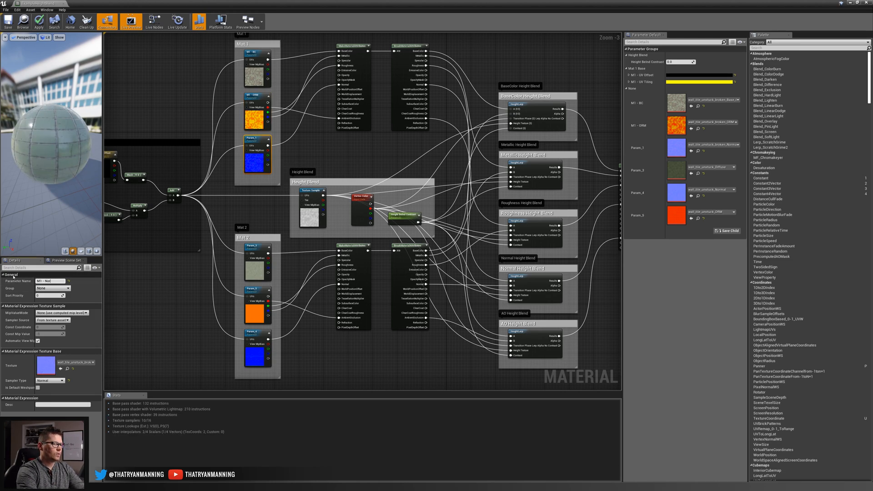
pyautogui.press('Return')
pyautogui.moveTo(273, 179); pyautogui.dragTo(247, 67)
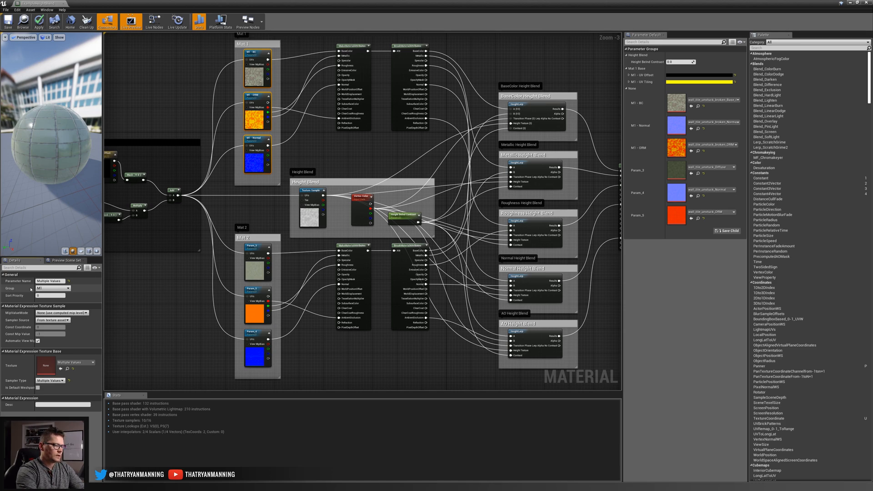
pyautogui.press('Return')
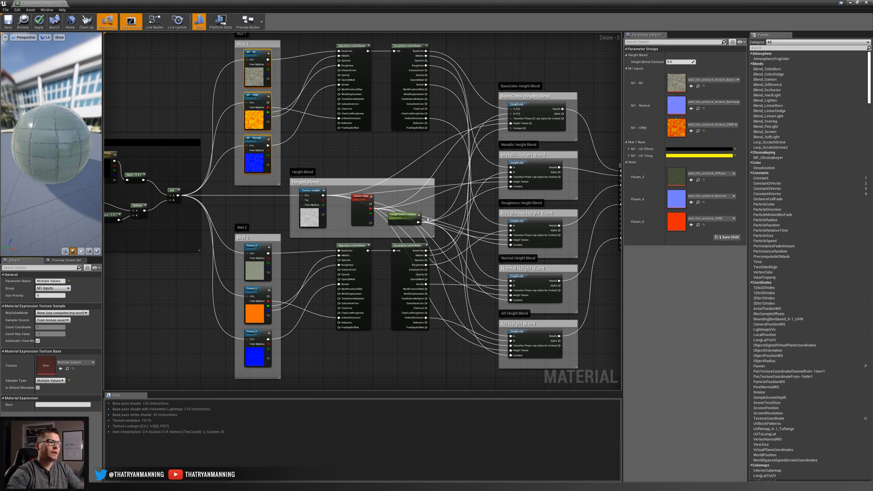
# Rename the Mat 2 diffuse texture parameter M2 - BC, reusing the name of its Mat 1 counterpart
pyautogui.click(228, 272)
pyautogui.click(254, 272)
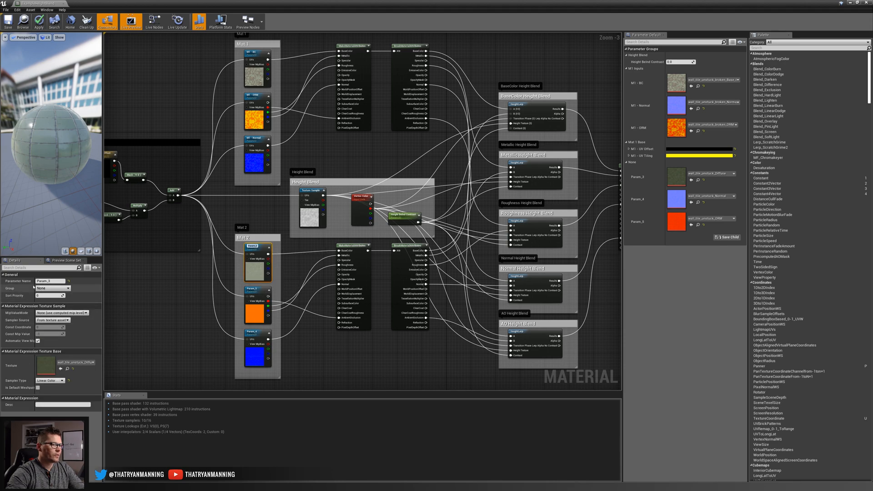
pyautogui.click(254, 79)
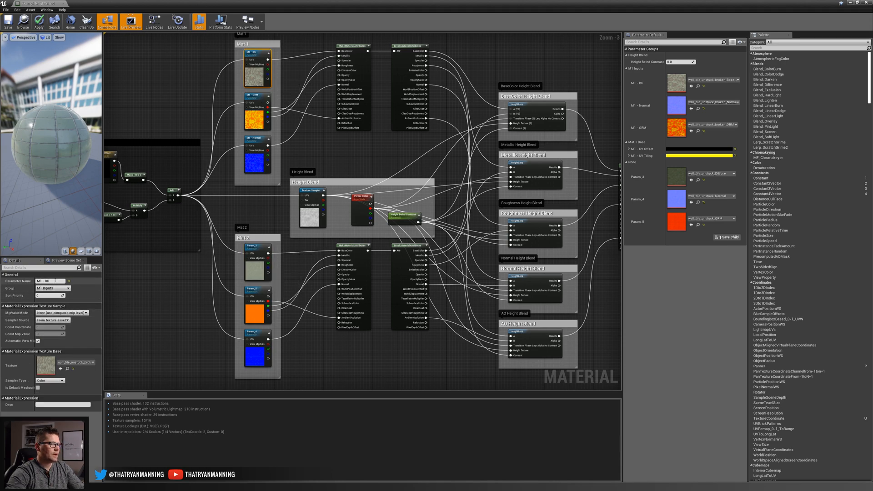
pyautogui.click(252, 275)
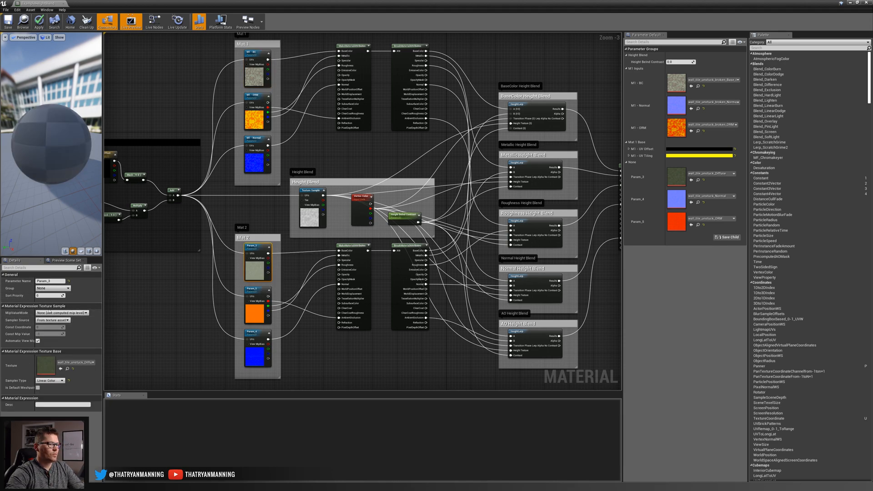
pyautogui.click(40, 281)
pyautogui.press('BackSpace')
pyautogui.write('2')
# Rename the other two Mat 2 texture parameters M2 - ORM and M2 - Normal
pyautogui.click(257, 313)
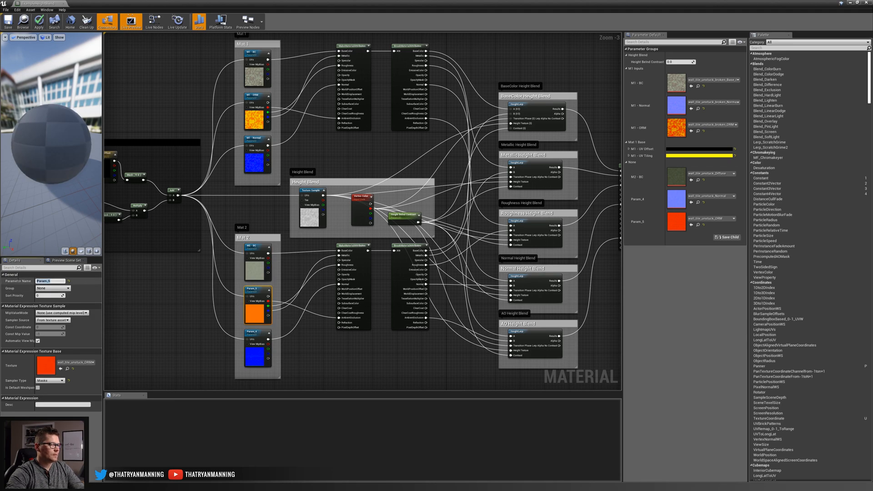
pyautogui.write('M2 - OR')
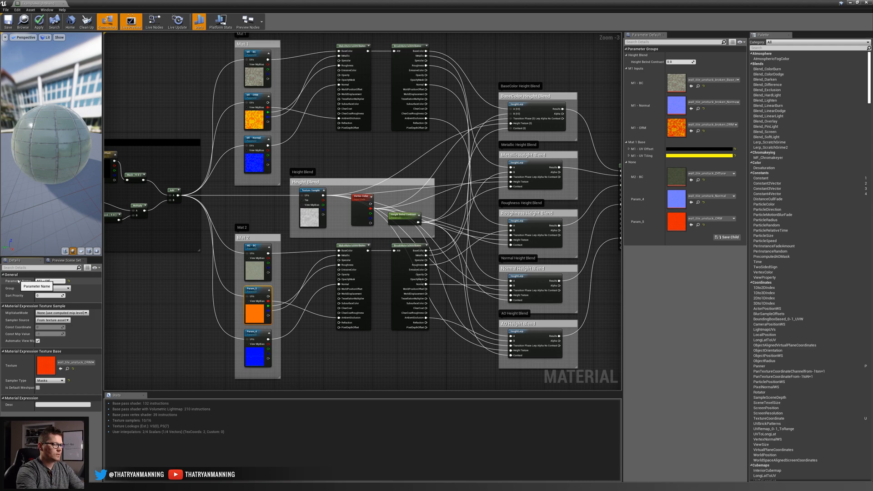
pyautogui.write('M')
pyautogui.press('Return')
pyautogui.click(251, 356)
pyautogui.moveTo(60, 282); pyautogui.dragTo(8, 280)
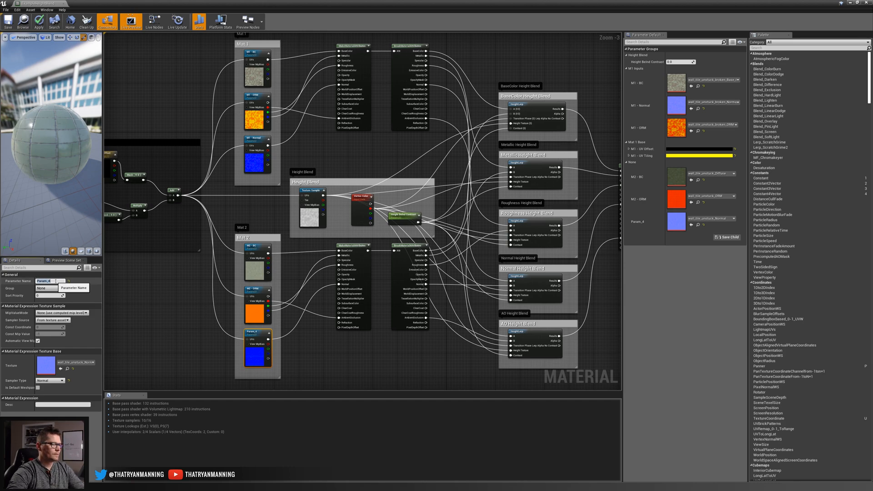
pyautogui.write('M2 - Normal')
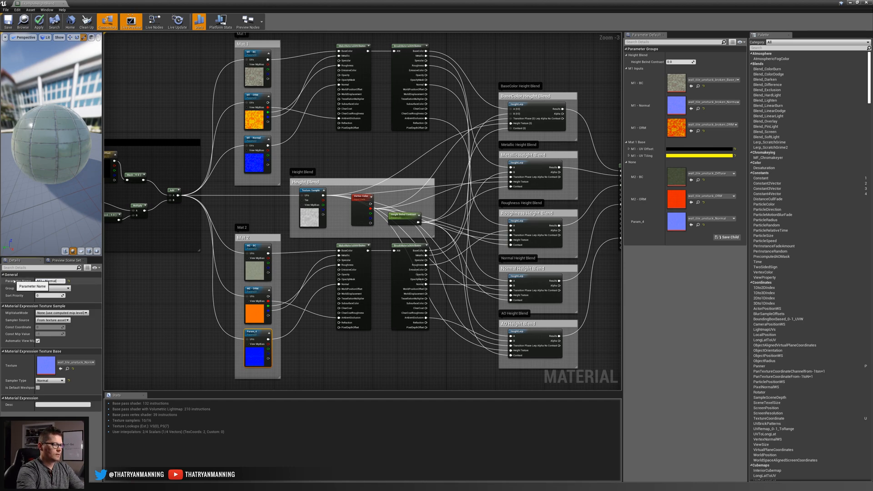
pyautogui.press('Return')
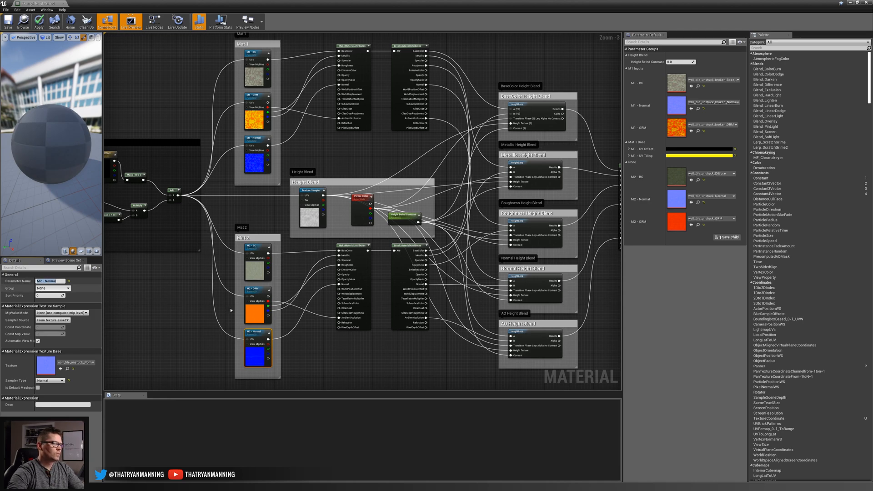
# Put the three Mat 2 texture parameters in the group M2 Inputs and save the material
pyautogui.moveTo(260, 325); pyautogui.dragTo(246, 255)
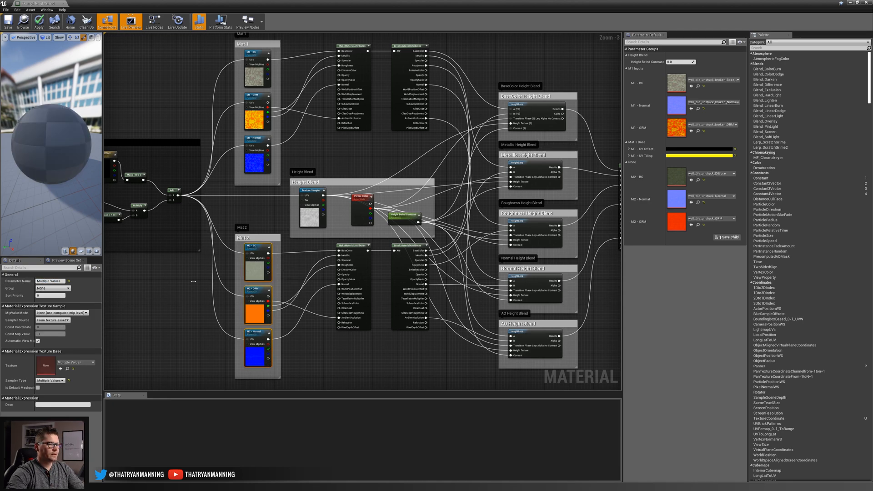
pyautogui.click(53, 288)
pyautogui.click(43, 297)
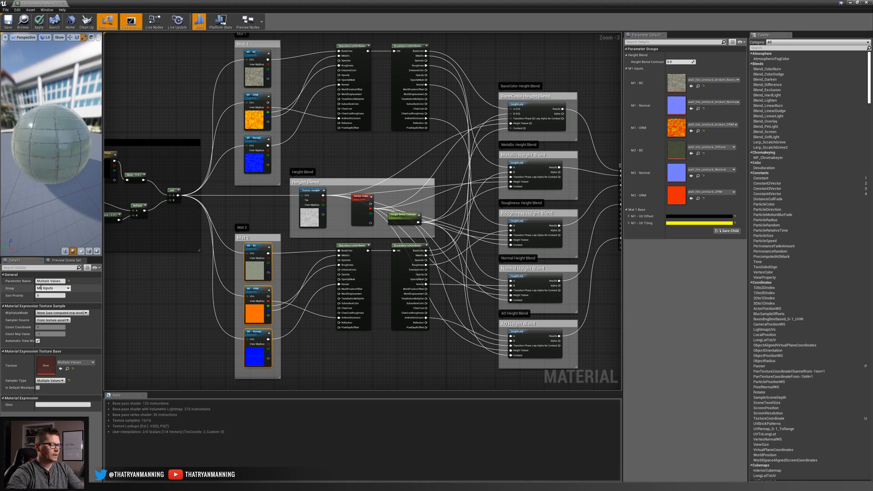
pyautogui.press('Return')
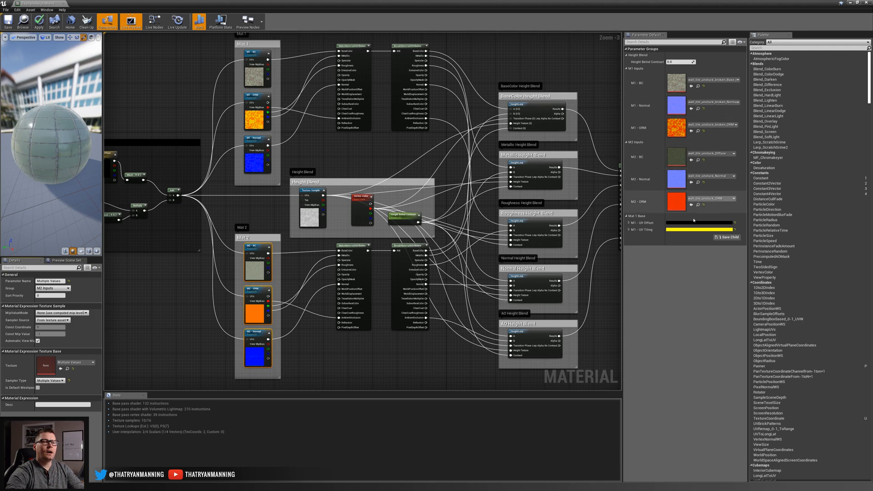
pyautogui.scroll(-1, 401, 169)
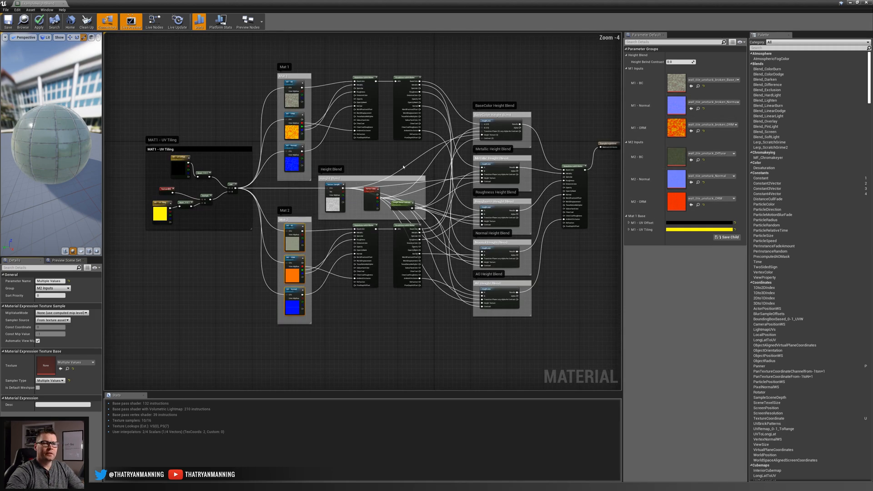
pyautogui.moveTo(430, 147); pyautogui.dragTo(410, 147, button='right')
pyautogui.click(7, 21)
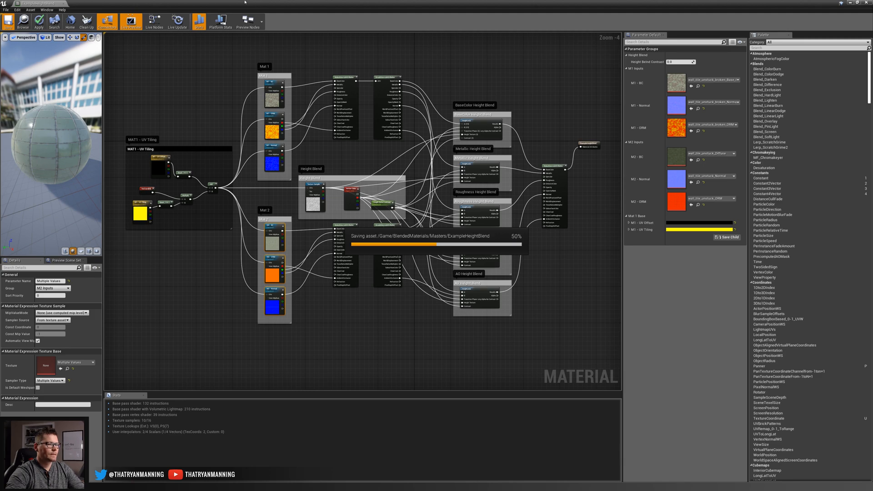
# Close the material editor and open the Materials folder of BlendedMaterials in the Content Browser
pyautogui.click(65, 2)
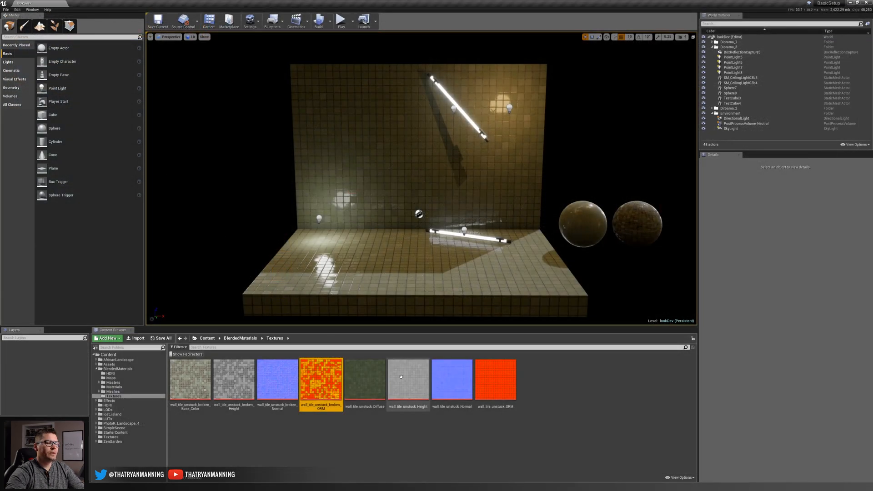
pyautogui.click(116, 387)
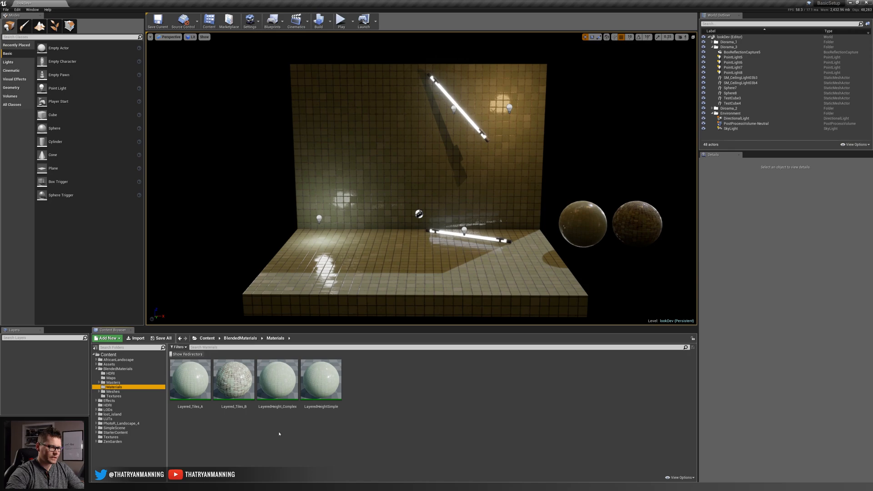
# Create a material instance of ExampleHeightBlend in the Masters folder, keeping the suggested name, and apply it to the tiled diorama
pyautogui.click(114, 383)
pyautogui.click(456, 375)
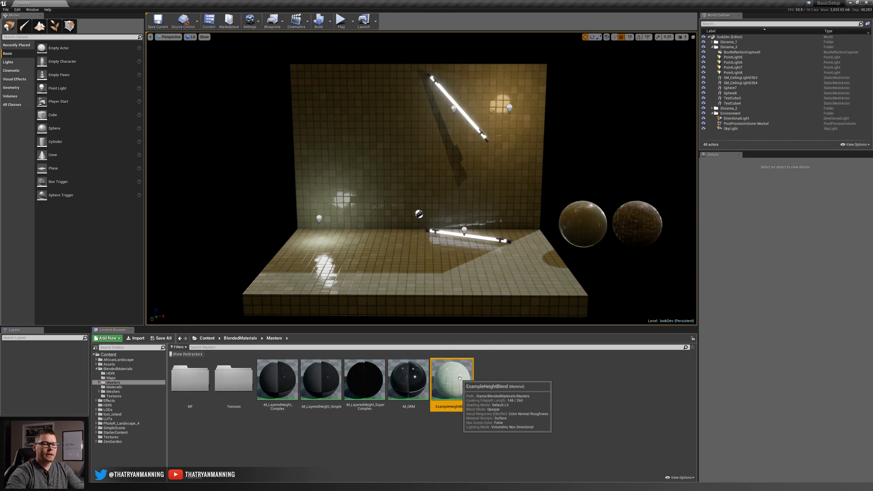
pyautogui.rightClick(460, 378)
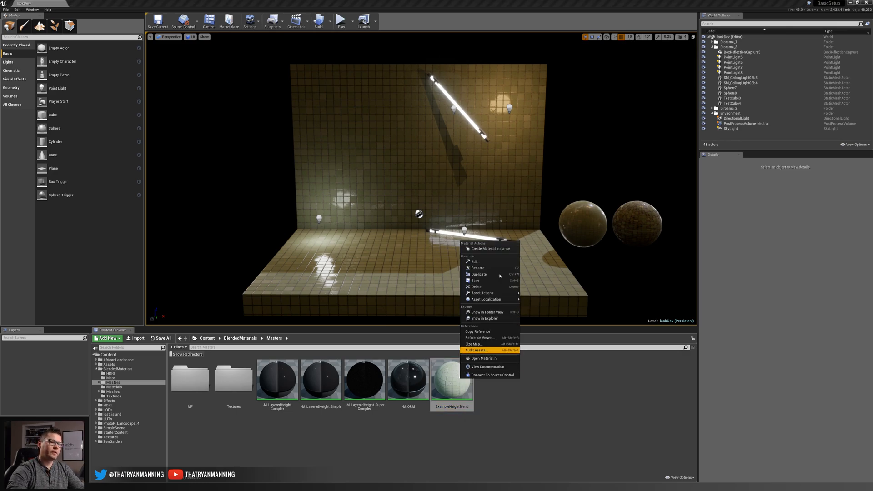
pyautogui.click(497, 248)
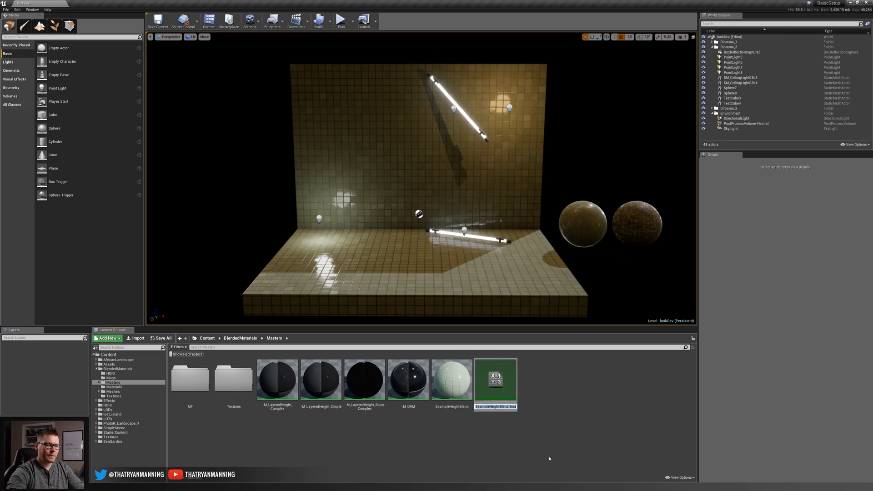
pyautogui.press('Return')
pyautogui.moveTo(494, 384); pyautogui.dragTo(376, 144)
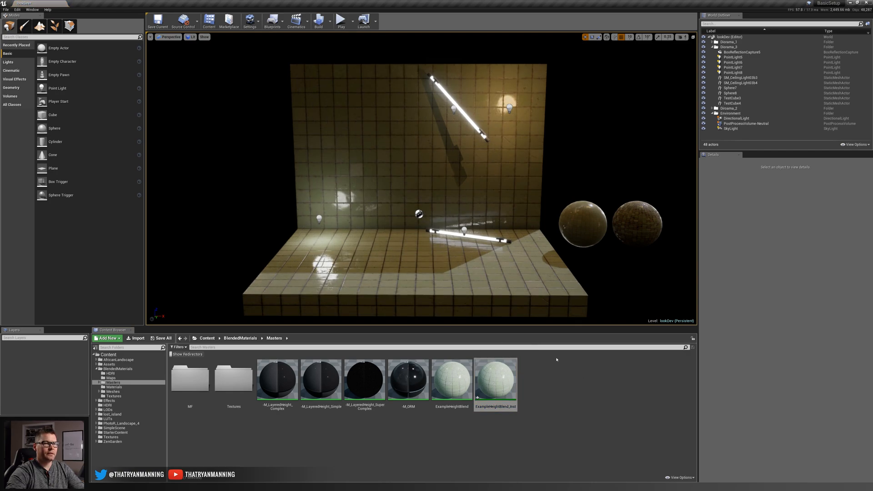
# Open the parent ExampleHeightBlend material, look over its whole node graph and close it again
pyautogui.doubleClick(455, 382)
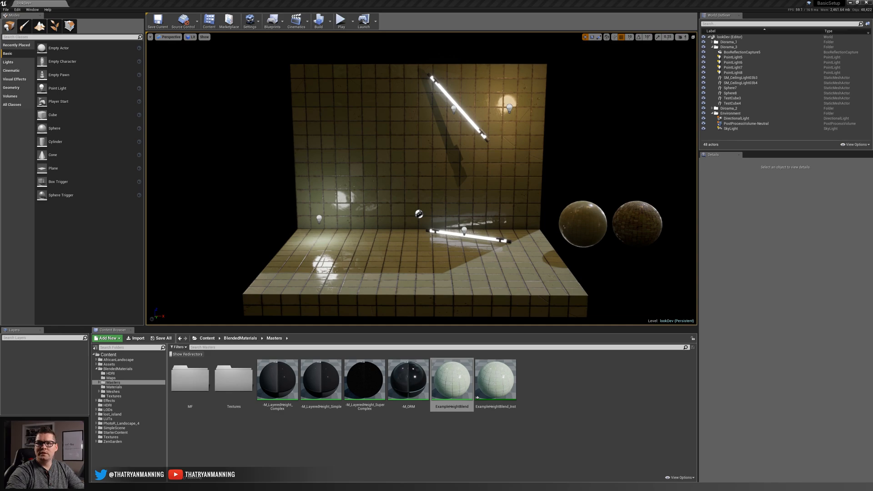
pyautogui.doubleClick(328, 93)
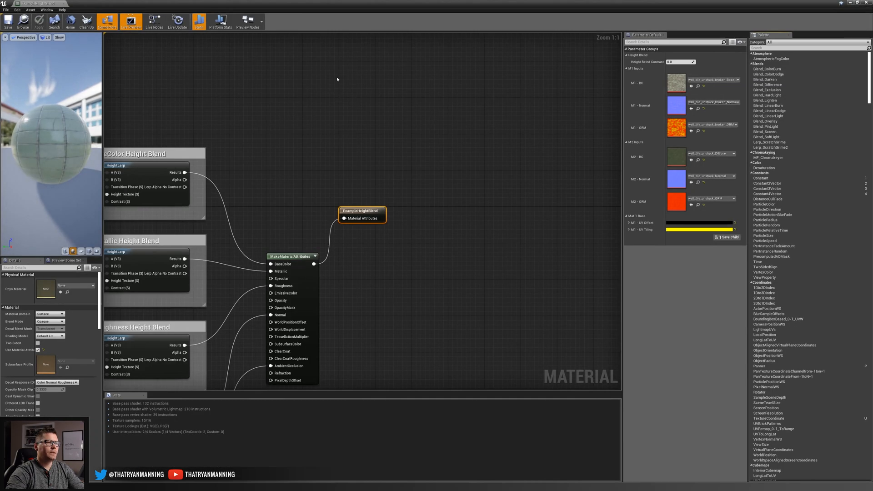
pyautogui.scroll(-5, 281, 325)
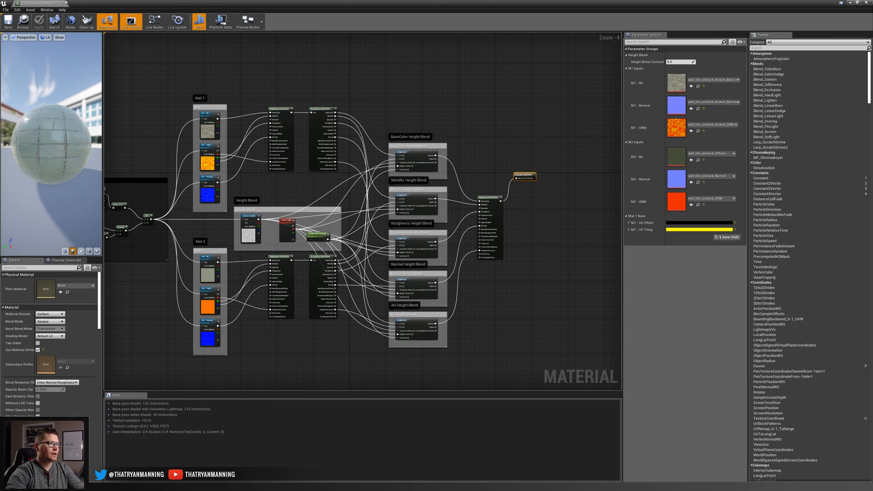
pyautogui.click(65, 3)
# Open ExampleHeightBlend_Inst and size its editor as a floating window so its parameters and the level are both visible
pyautogui.click(497, 382)
pyautogui.doubleClick(497, 382)
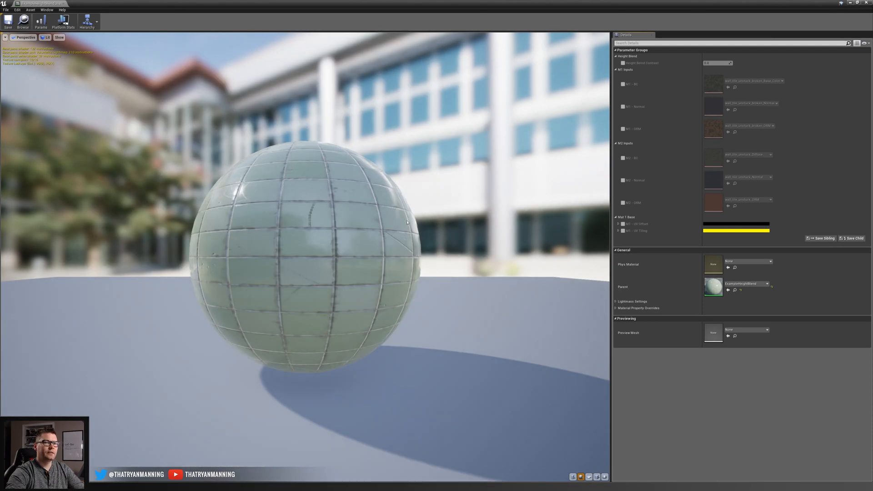
pyautogui.scroll(3, 407, 222)
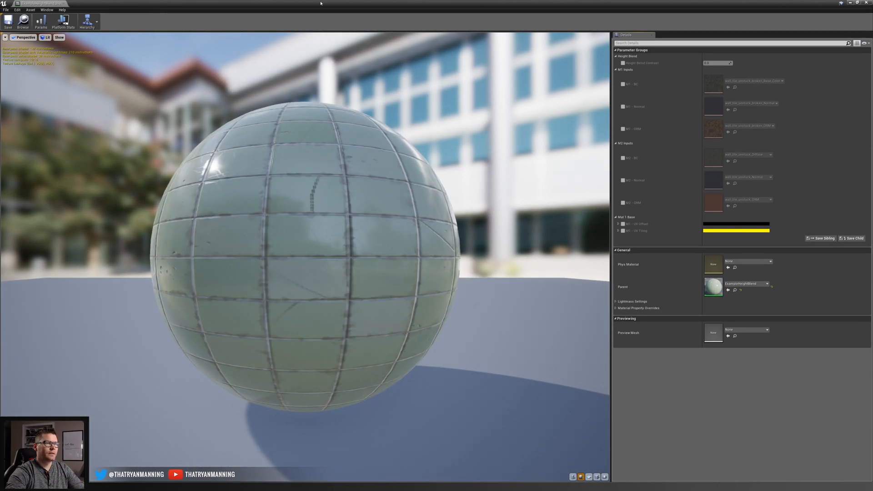
pyautogui.doubleClick(321, 3)
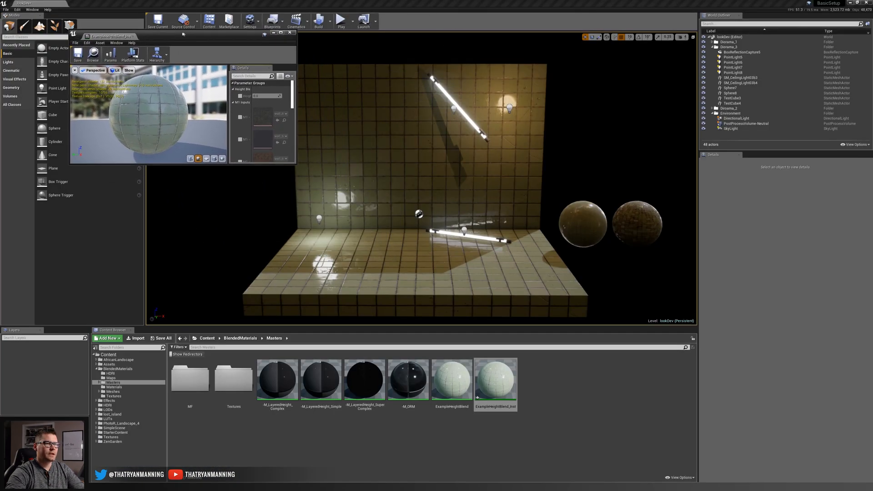
pyautogui.moveTo(253, 353); pyautogui.dragTo(319, 367)
pyautogui.moveTo(240, 166); pyautogui.dragTo(178, 161)
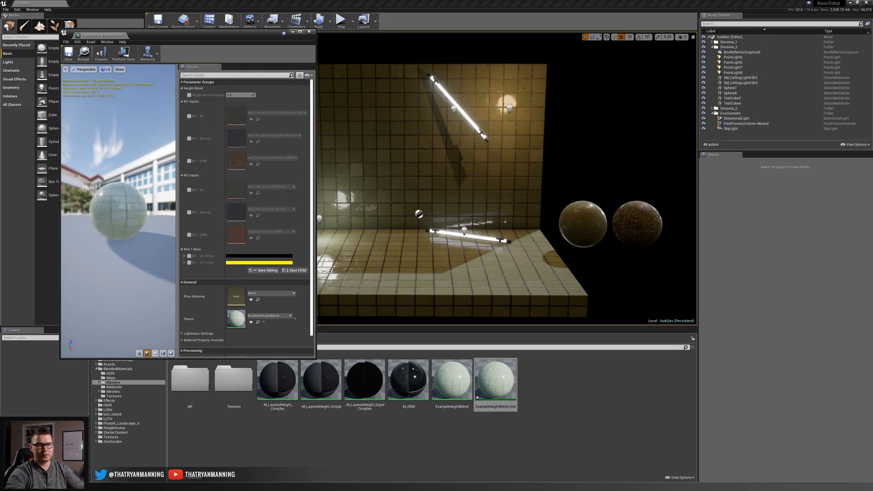
# Override the M1 - UV Tiling parameter and set its R and G values to 4
pyautogui.click(184, 263)
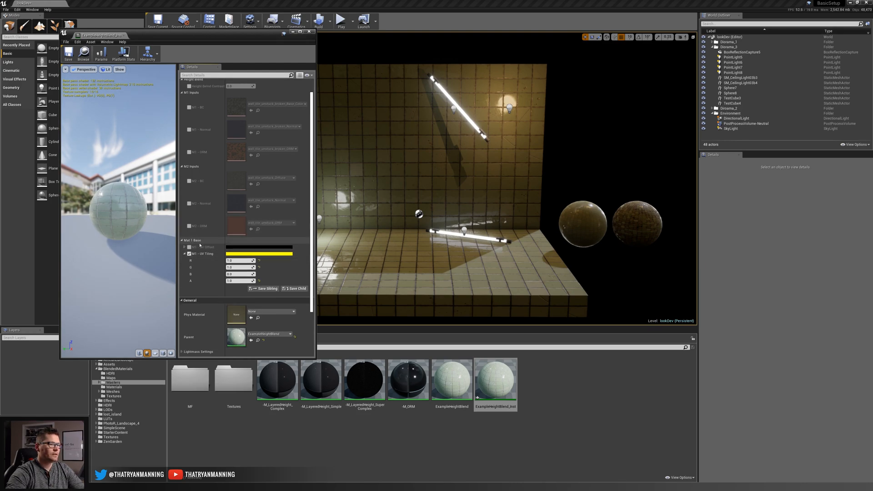
pyautogui.write('4')
pyautogui.press('Tab')
pyautogui.write('4')
pyautogui.press('Return')
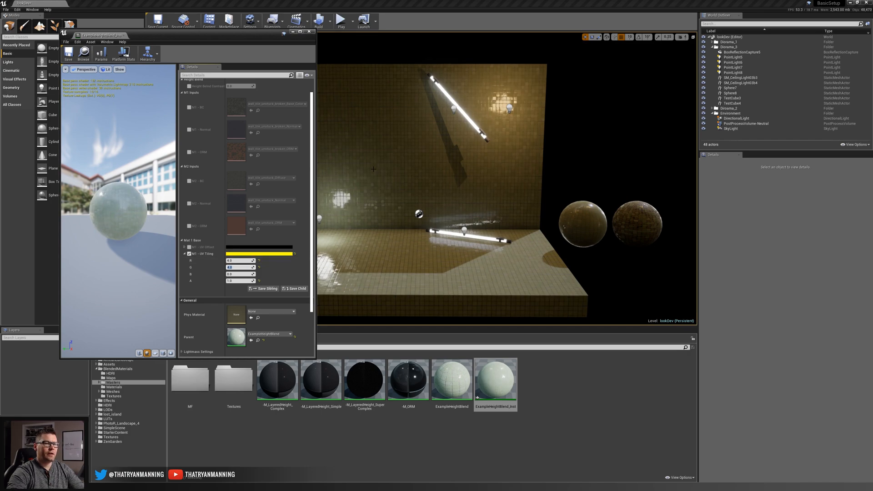
# Reduce the R and G values of M1 - UV Tiling to 2
pyautogui.write('2')
pyautogui.click(231, 260)
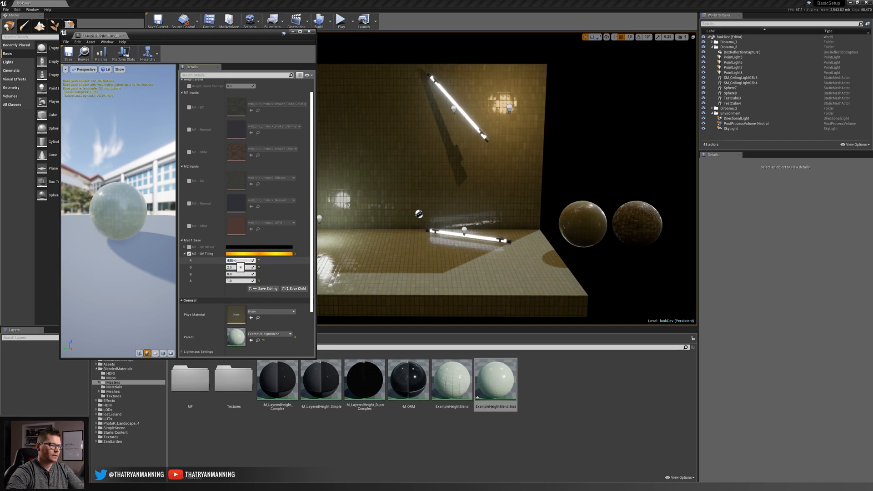
pyautogui.write('2')
pyautogui.press('Tab')
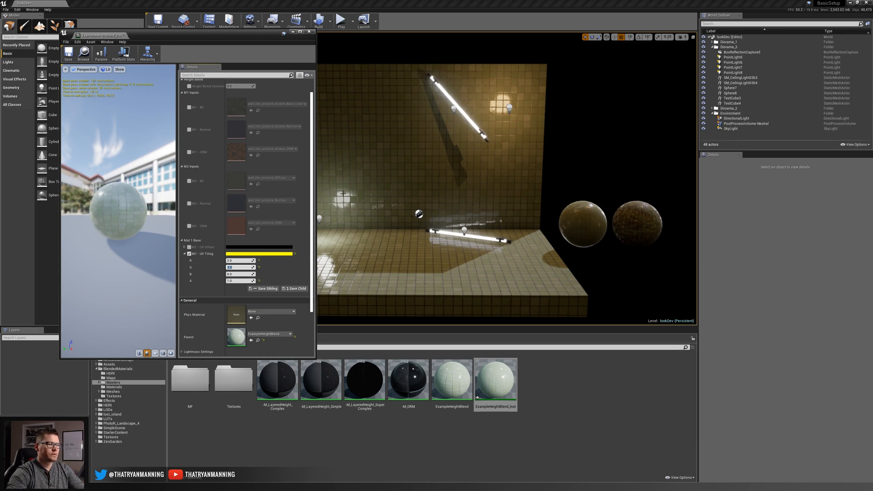
# Enable the overrides for the M2 - ORM, M2 - Normal and M2 - BC texture parameters
pyautogui.click(189, 226)
pyautogui.click(189, 203)
pyautogui.click(189, 181)
# Try wall_tile_unstuck_broken_ORM from the Textures folder as the M2 - ORM texture, and undo the swap
pyautogui.click(127, 396)
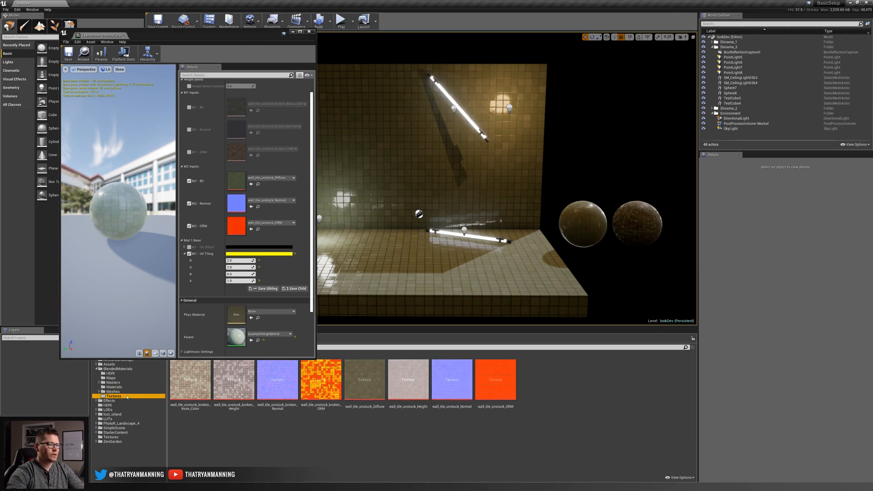
pyautogui.moveTo(334, 379); pyautogui.dragTo(236, 226)
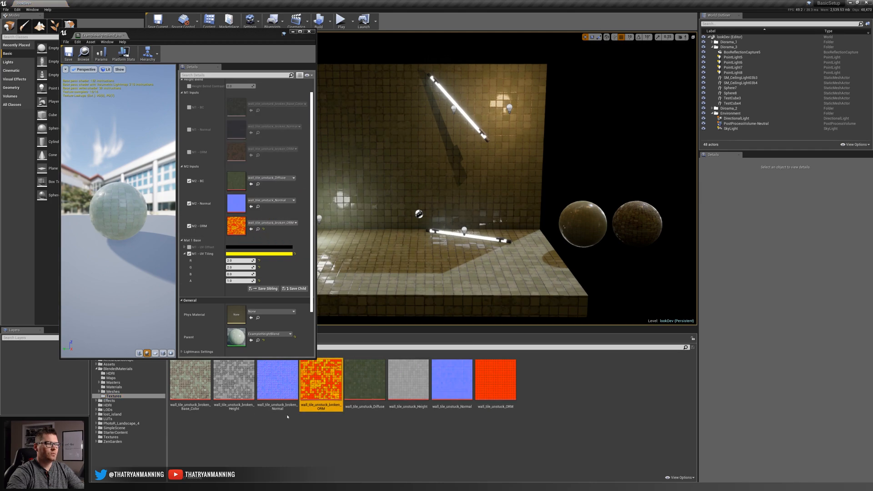
pyautogui.hotkey('ctrl', 'z')
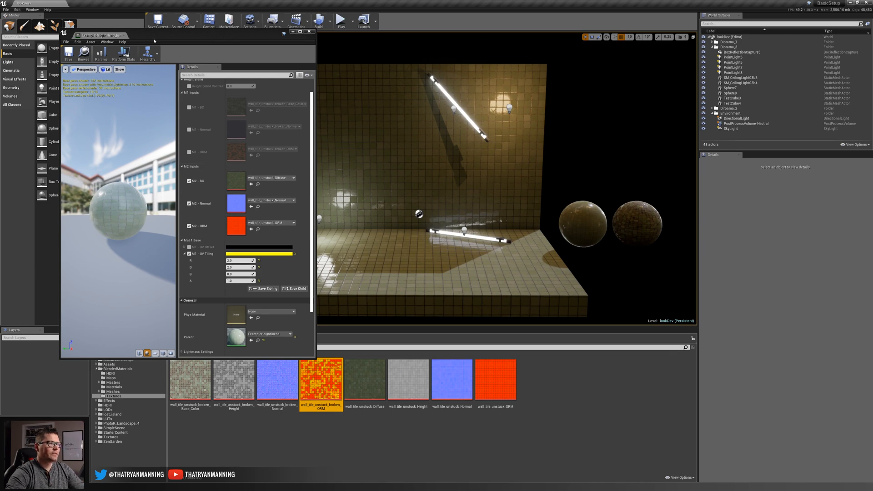
# Move the instance editor clear of the diorama and save the material instance
pyautogui.moveTo(157, 35); pyautogui.dragTo(108, 27)
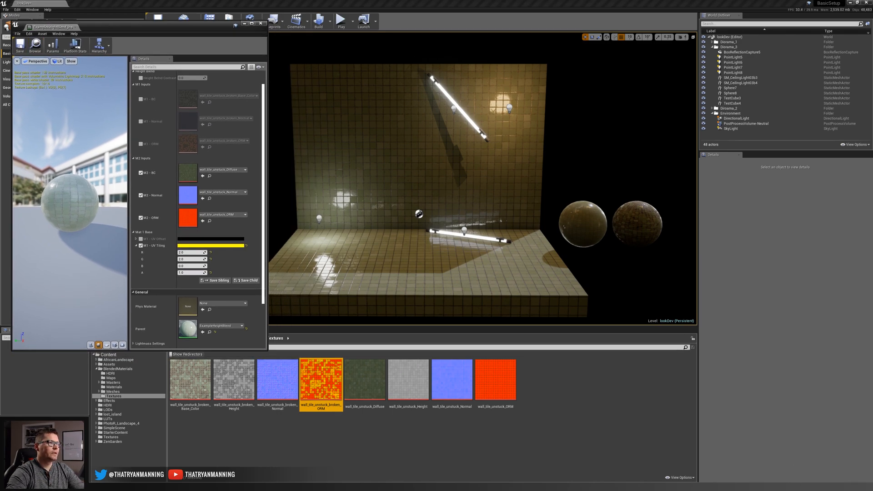
pyautogui.click(18, 45)
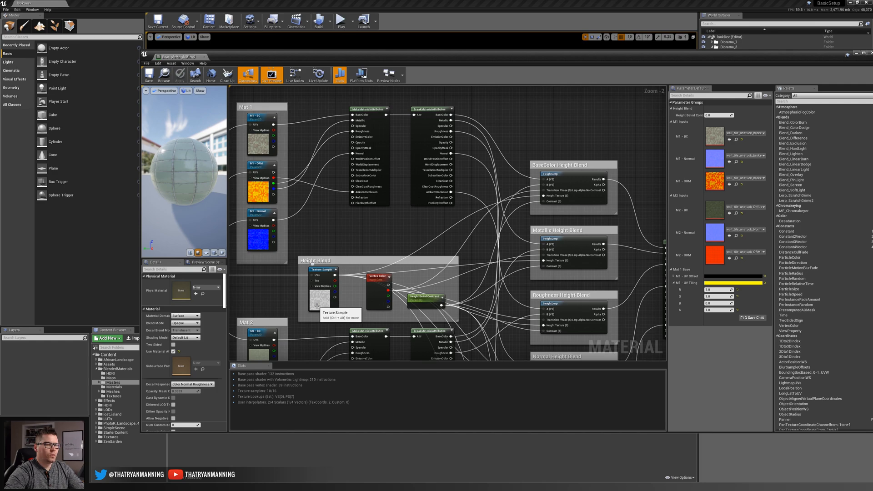
# Convert the height texture sample in the Height Blend comment of ExampleHeightBlend into a parameter named M1 Height
pyautogui.click(317, 303)
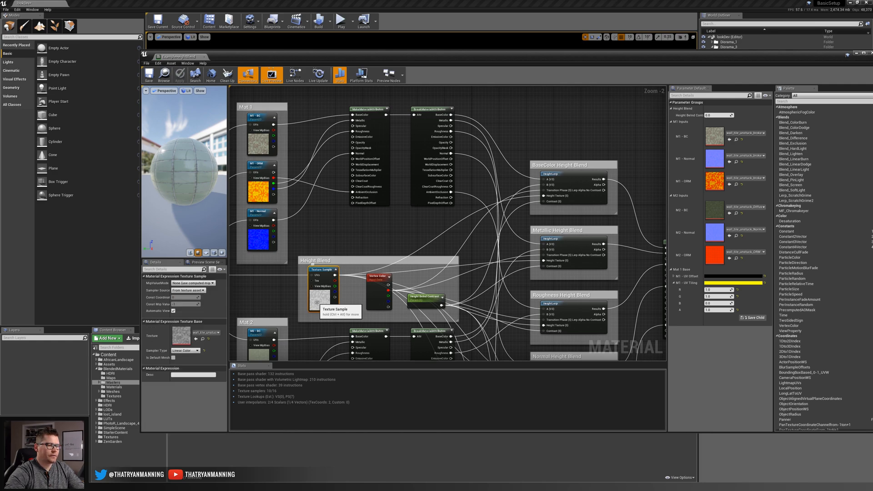
pyautogui.rightClick(326, 304)
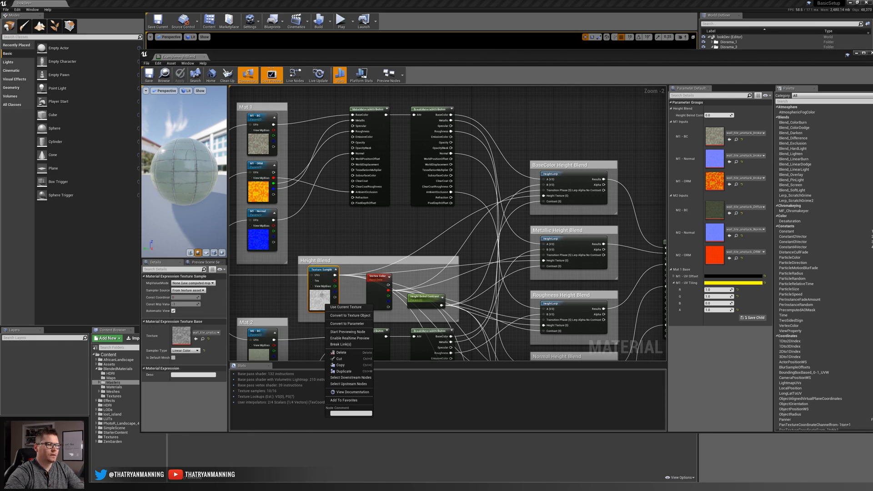
pyautogui.click(347, 323)
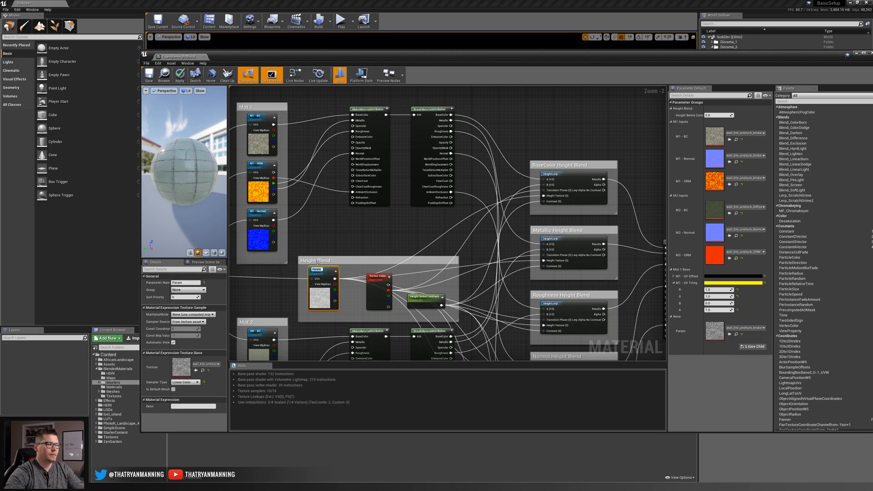
pyautogui.write('M1 Height')
pyautogui.press('Return')
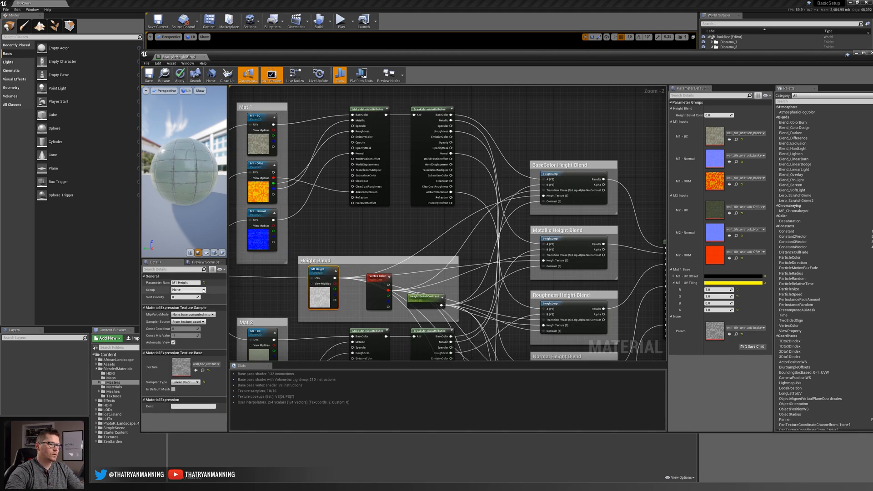
# Assign the M1 Height parameter to the M1 Inputs group and save the material
pyautogui.click(198, 290)
pyautogui.click(179, 298)
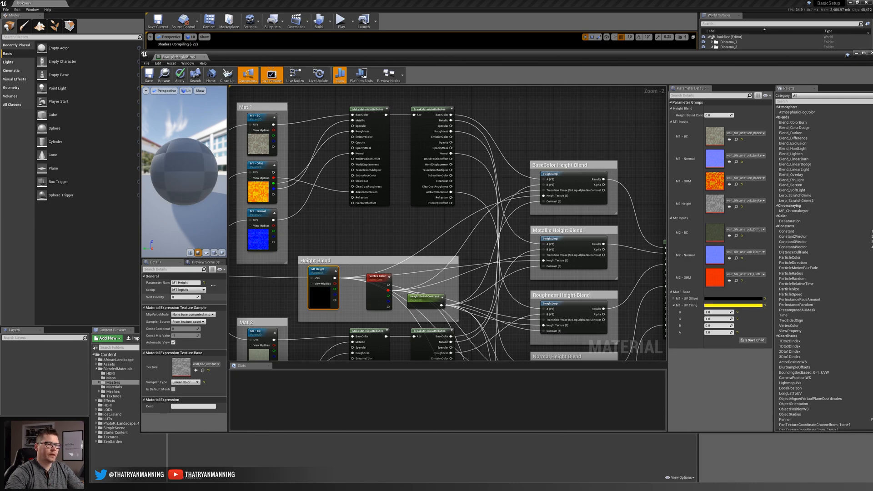
pyautogui.click(149, 75)
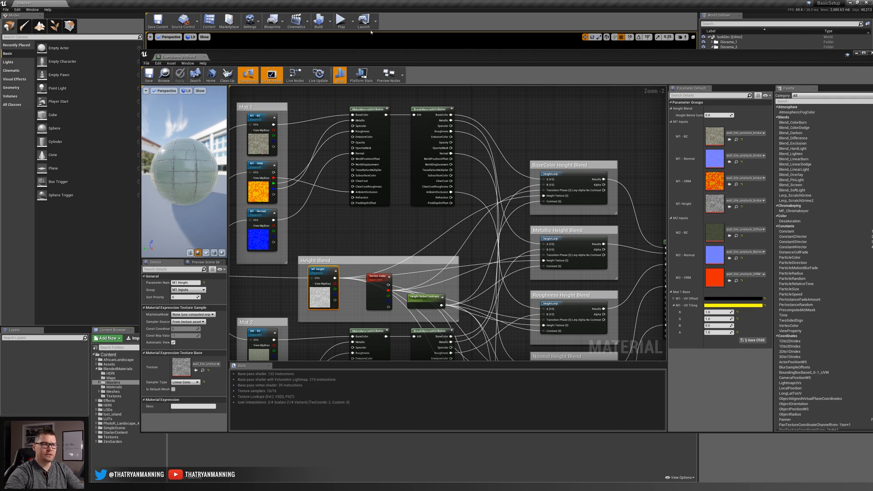
pyautogui.moveTo(253, 61); pyautogui.dragTo(179, 52)
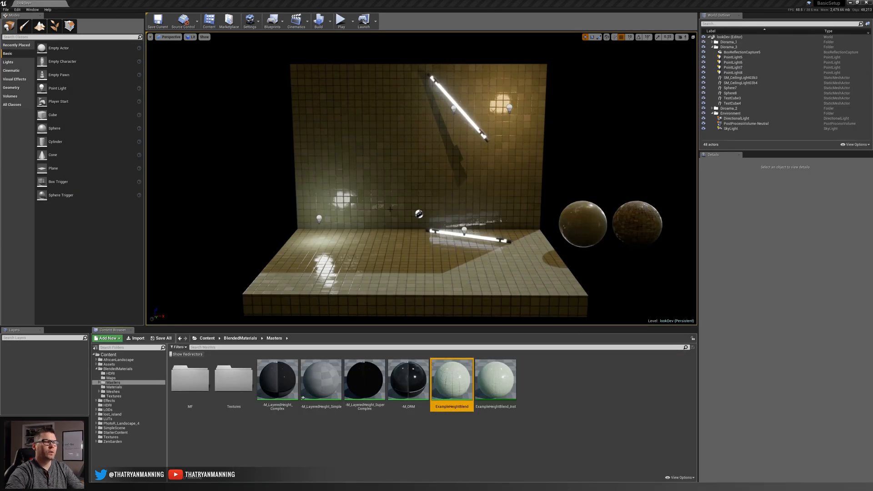
# Select both the diorama floor and wall, TestCube3 and TestCube4, and switch to Mesh Paint mode
pyautogui.click(351, 132)
pyautogui.keyDown('ctrl'); pyautogui.click(365, 248); pyautogui.keyUp('ctrl')
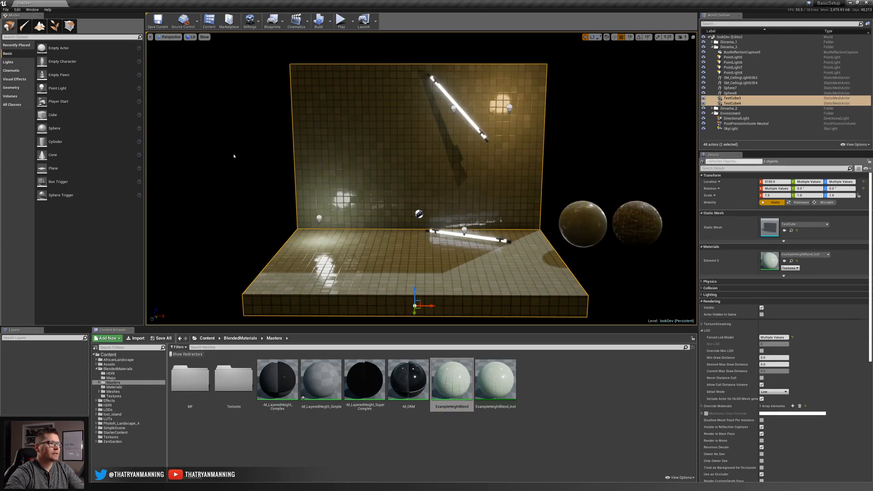
pyautogui.click(39, 26)
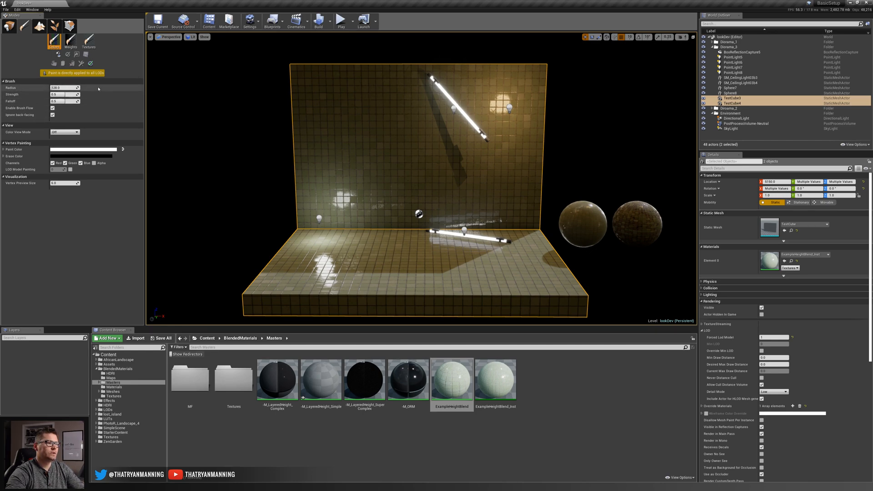
pyautogui.press('w')
pyautogui.moveTo(366, 193)
pyautogui.mouseDown(button='right')
pyautogui.moveTo(363, 211)
pyautogui.moveTo(365, 193)
pyautogui.mouseUp(button='right')
pyautogui.press('s')
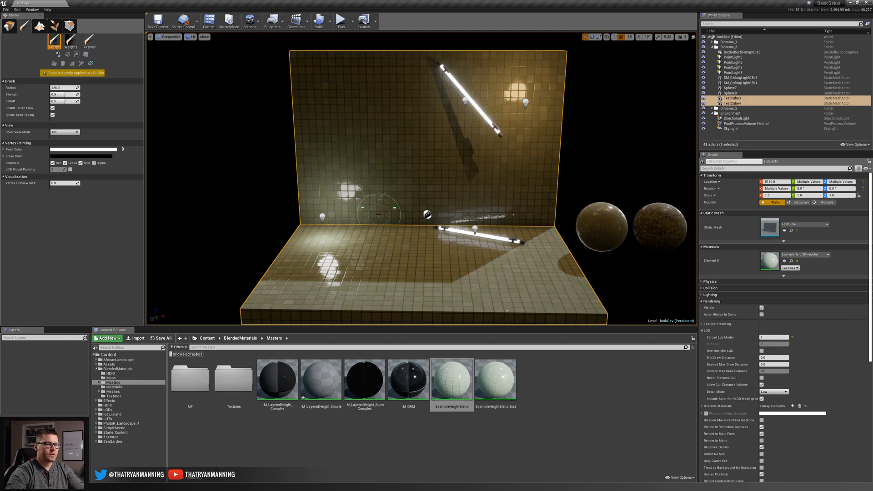
pyautogui.click(370, 222)
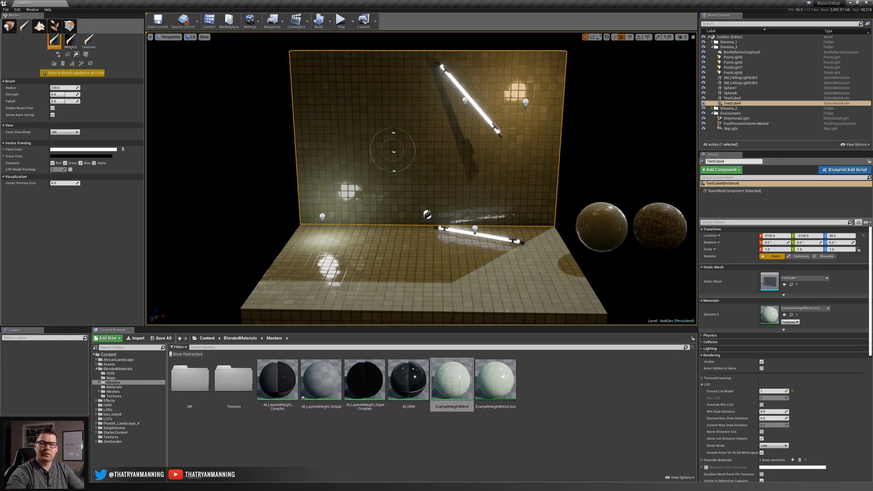
pyautogui.hotkey('ctrl', 'z')
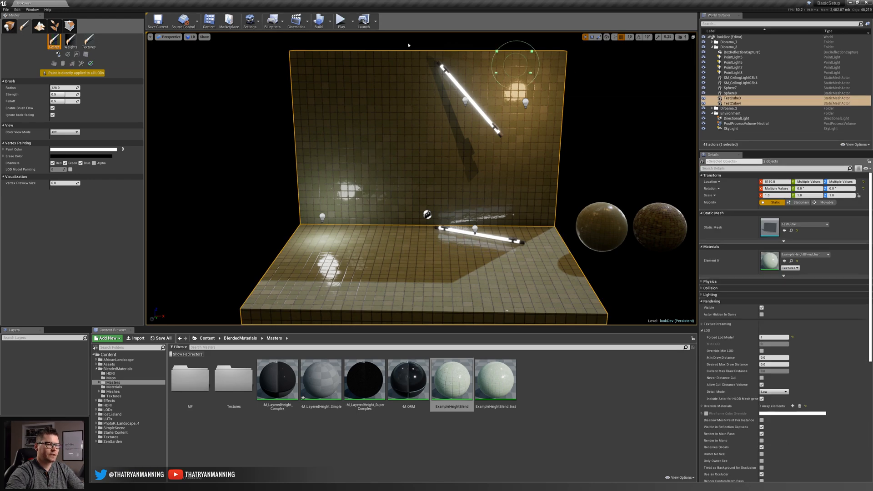
pyautogui.click(764, 98)
pyautogui.keyDown('shift'); pyautogui.click(760, 103); pyautogui.keyUp('shift')
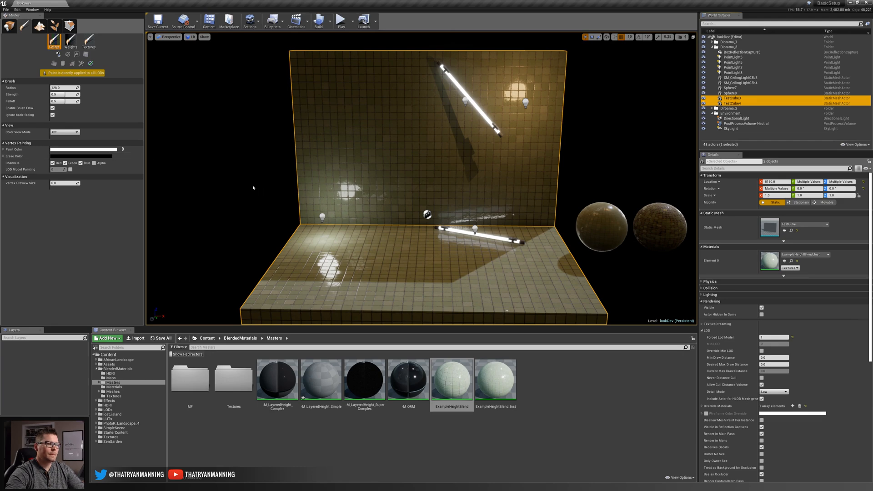
# Inspect the diorama's vertex colours in the RGB, Alpha, Red, Green and Blue channel views, ending with the colour view mode Off
pyautogui.moveTo(254, 188); pyautogui.dragTo(264, 198, button='right')
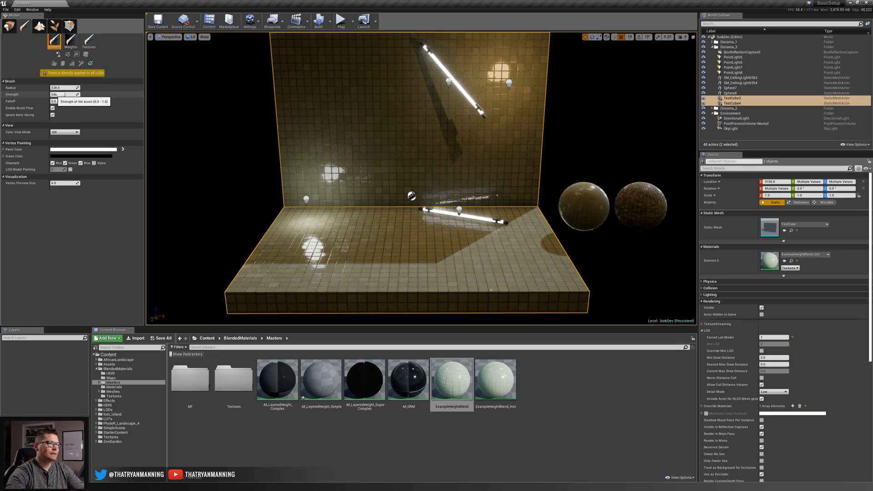
pyautogui.click(77, 132)
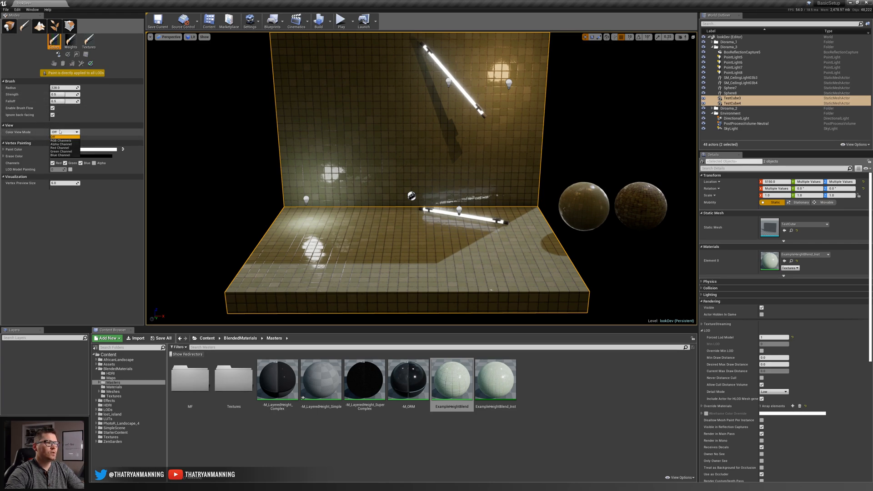
pyautogui.click(61, 141)
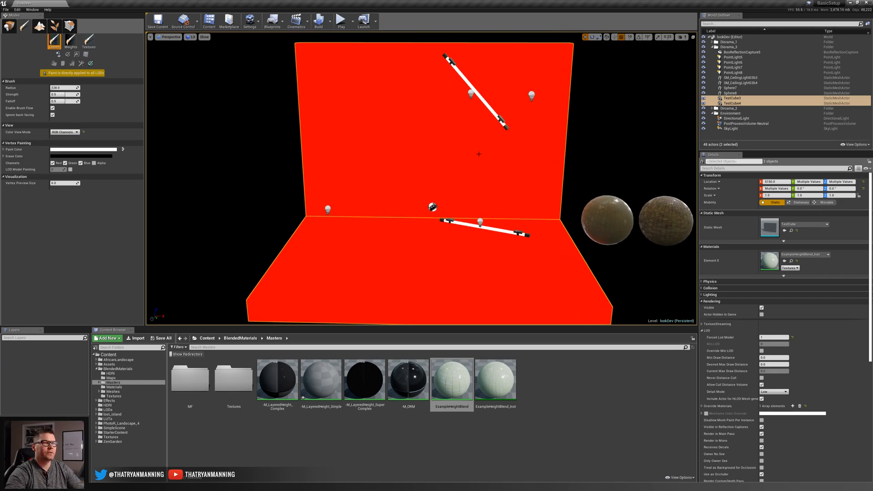
pyautogui.click(65, 132)
pyautogui.click(68, 144)
pyautogui.click(67, 132)
pyautogui.click(67, 148)
pyautogui.click(64, 132)
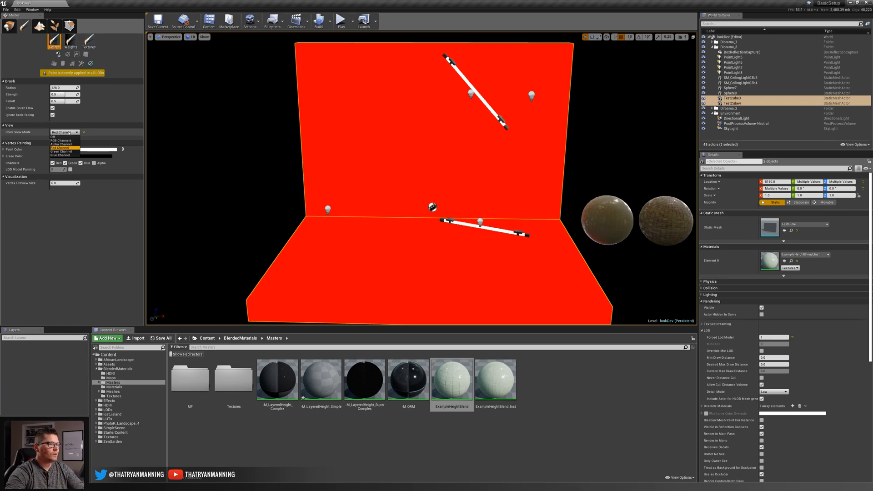
pyautogui.click(64, 151)
pyautogui.click(64, 132)
pyautogui.click(67, 155)
pyautogui.click(66, 132)
pyautogui.click(65, 138)
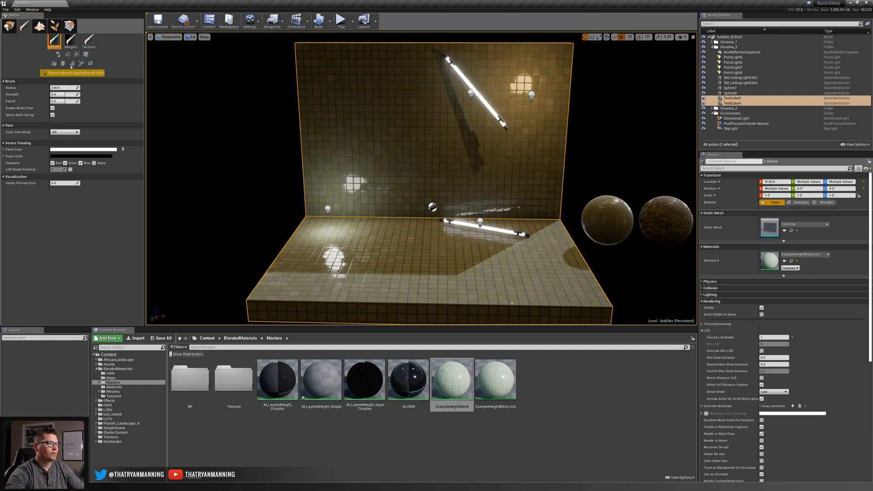
# Limit vertex painting to the Red channel by disabling the Green and Blue channels
pyautogui.moveTo(282, 99); pyautogui.dragTo(341, 99, button='right')
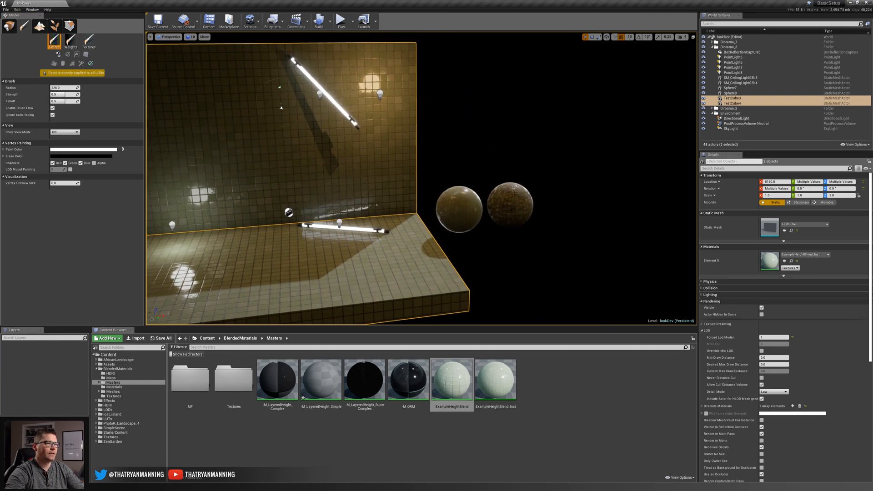
pyautogui.moveTo(291, 145); pyautogui.dragTo(232, 129, button='right')
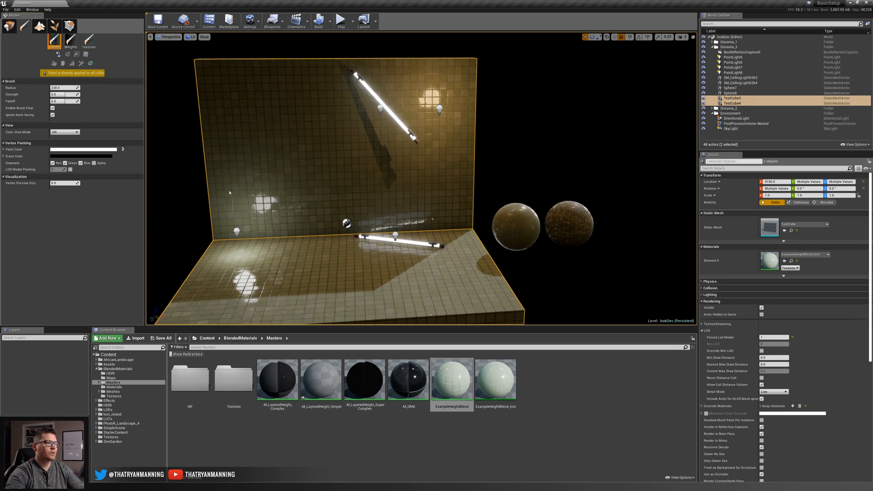
pyautogui.moveTo(254, 186); pyautogui.dragTo(241, 186, button='right')
pyautogui.moveTo(453, 187); pyautogui.dragTo(427, 198, button='right')
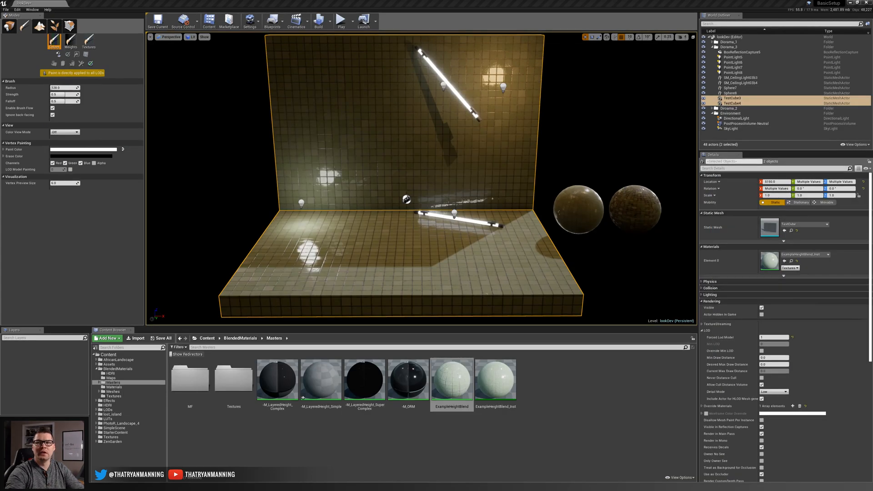
pyautogui.click(65, 163)
pyautogui.click(81, 163)
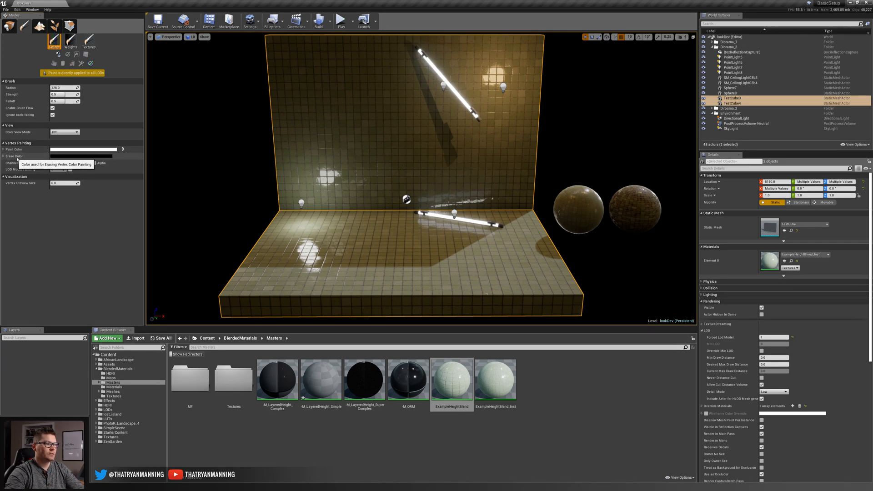
# Swap the paint colour to black and paint patches on the wall's lower and upper areas and along the floor's front edge
pyautogui.moveTo(261, 193)
pyautogui.mouseDown(button='right')
pyautogui.moveTo(259, 212)
pyautogui.moveTo(256, 184)
pyautogui.moveTo(292, 167)
pyautogui.mouseUp(button='right')
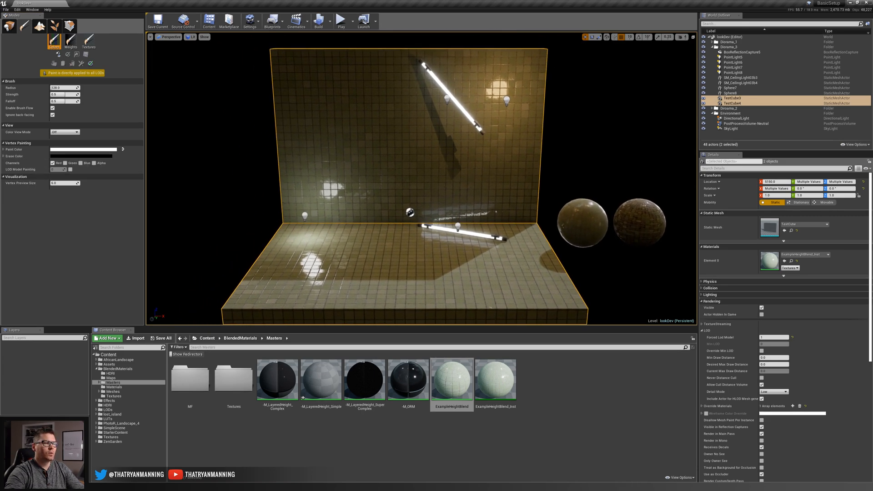
pyautogui.press('x')
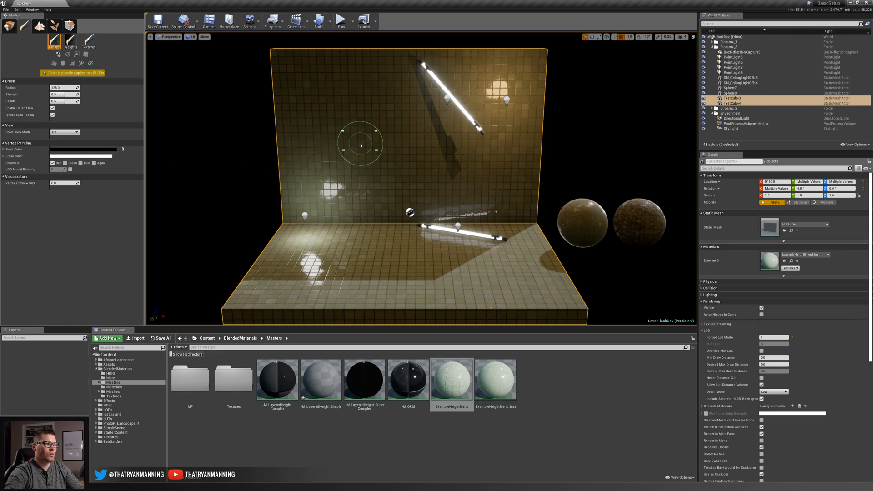
pyautogui.click(123, 149)
pyautogui.click(124, 150)
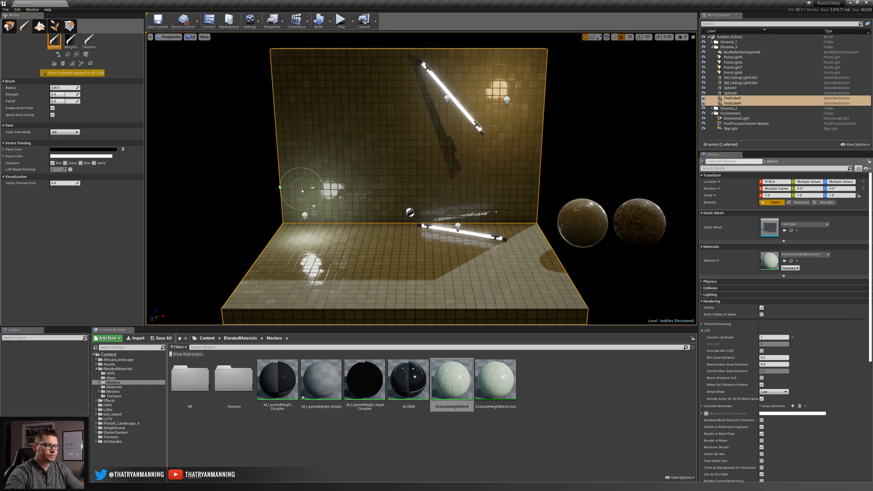
pyautogui.moveTo(304, 191)
pyautogui.mouseDown()
pyautogui.moveTo(298, 203)
pyautogui.moveTo(309, 214)
pyautogui.mouseUp()
pyautogui.moveTo(493, 214); pyautogui.dragTo(470, 228)
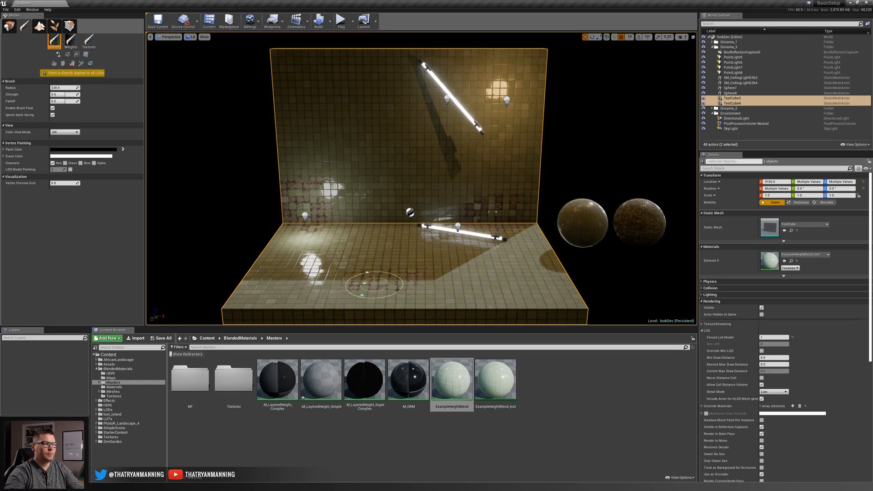
pyautogui.moveTo(380, 302)
pyautogui.mouseDown()
pyautogui.moveTo(244, 296)
pyautogui.moveTo(325, 305)
pyautogui.mouseUp()
pyautogui.moveTo(532, 296)
pyautogui.mouseDown(button='right')
pyautogui.moveTo(499, 296)
pyautogui.moveTo(536, 296)
pyautogui.mouseUp(button='right')
pyautogui.moveTo(568, 304); pyautogui.dragTo(475, 301)
pyautogui.moveTo(454, 108)
pyautogui.mouseDown()
pyautogui.moveTo(434, 165)
pyautogui.moveTo(298, 72)
pyautogui.moveTo(288, 87)
pyautogui.moveTo(334, 133)
pyautogui.mouseUp()
# Set the brush strength to 0.1, keeping black as the paint colour and white as the erase colour
pyautogui.press('x')
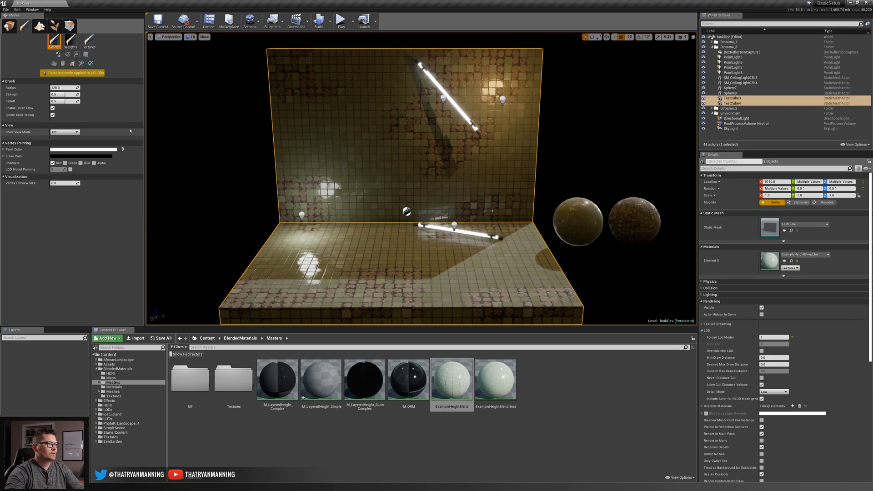
pyautogui.click(65, 94)
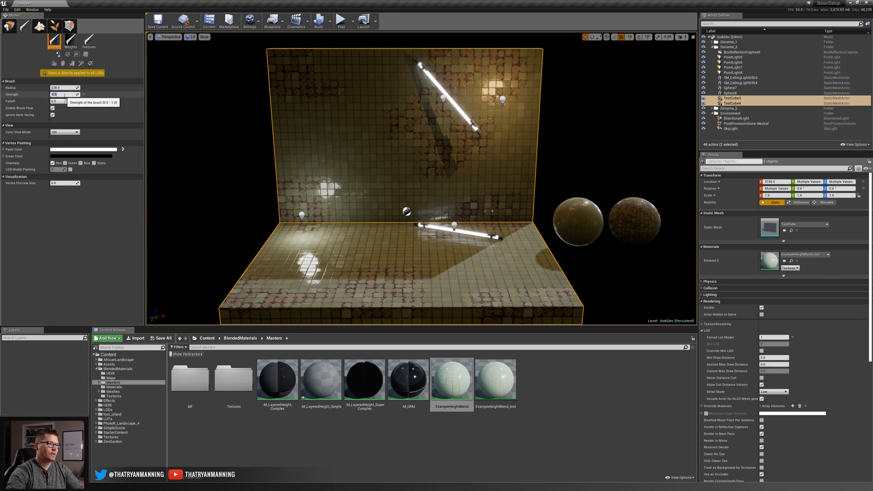
pyautogui.write('0.1')
pyautogui.press('Return')
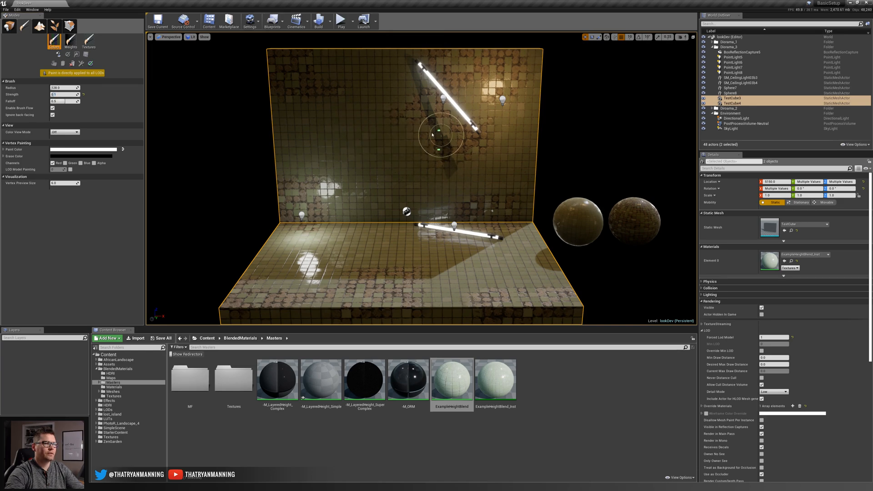
pyautogui.press('x')
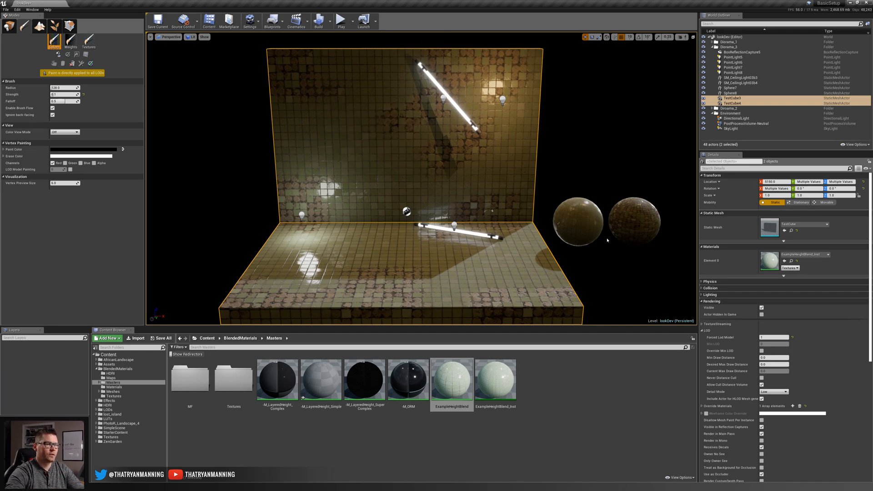
# Leave mesh painting for Place mode, select the diorama wall, and open its ExampleHeightBlend_Inst editor beside the diorama
pyautogui.moveTo(313, 131)
pyautogui.mouseDown(button='right')
pyautogui.moveTo(294, 127)
pyautogui.moveTo(304, 136)
pyautogui.mouseUp(button='right')
pyautogui.click(638, 122)
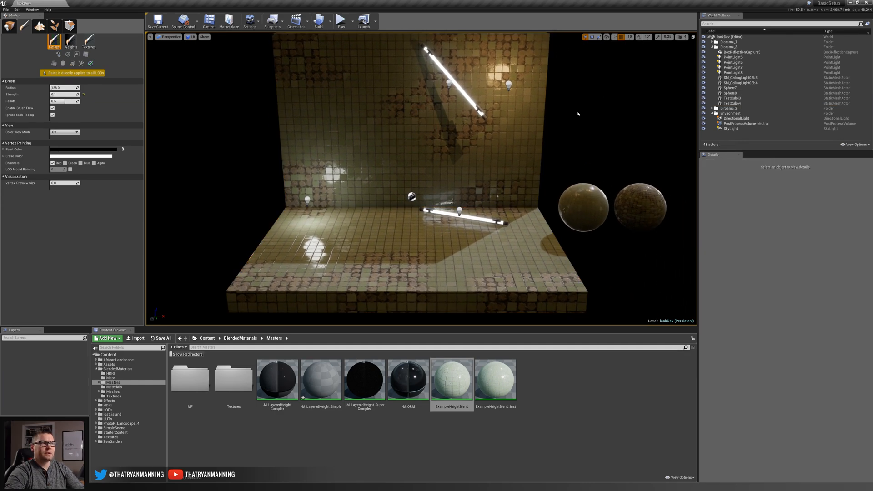
pyautogui.click(10, 26)
pyautogui.click(391, 137)
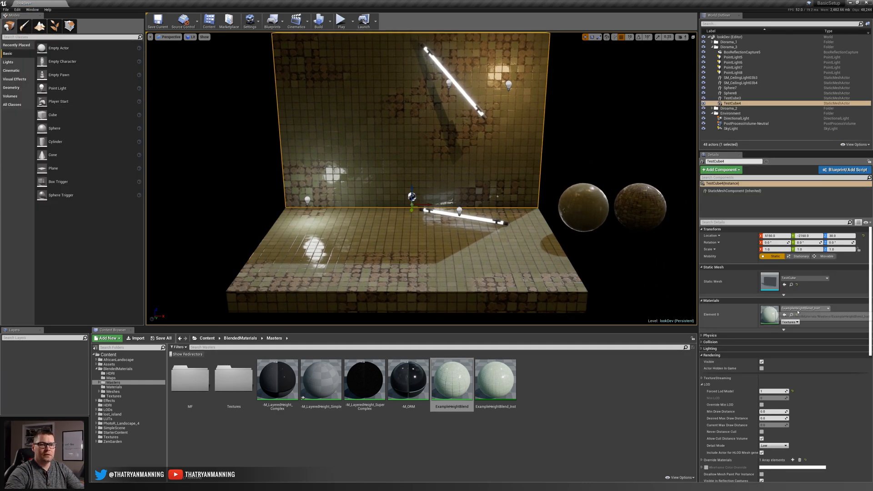
pyautogui.moveTo(872, 86); pyautogui.dragTo(302, 92)
pyautogui.moveTo(114, 84); pyautogui.dragTo(536, 103)
# Enable the Height Blend Contrast override in the material instance and adjust its value against the wall's tile transitions
pyautogui.moveTo(412, 163)
pyautogui.mouseDown(button='right')
pyautogui.moveTo(419, 163)
pyautogui.moveTo(411, 163)
pyautogui.mouseUp(button='right')
pyautogui.press('w')
pyautogui.press('d')
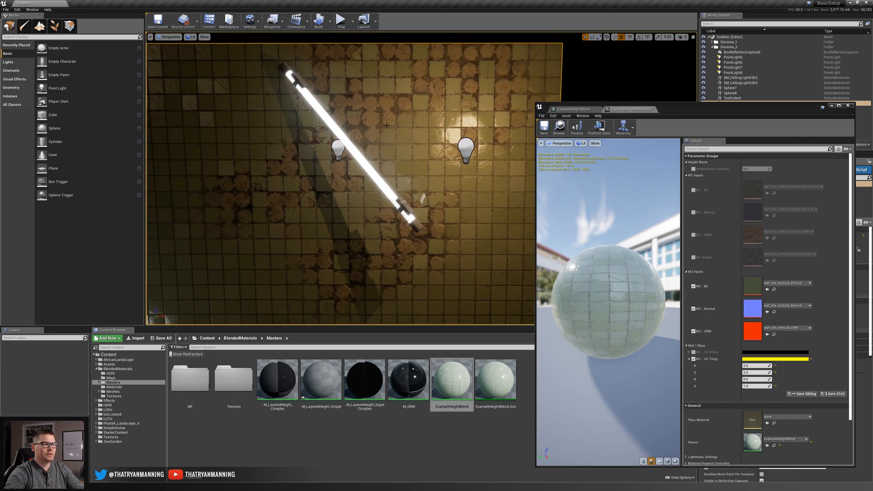
pyautogui.click(693, 169)
pyautogui.moveTo(753, 169); pyautogui.dragTo(773, 170)
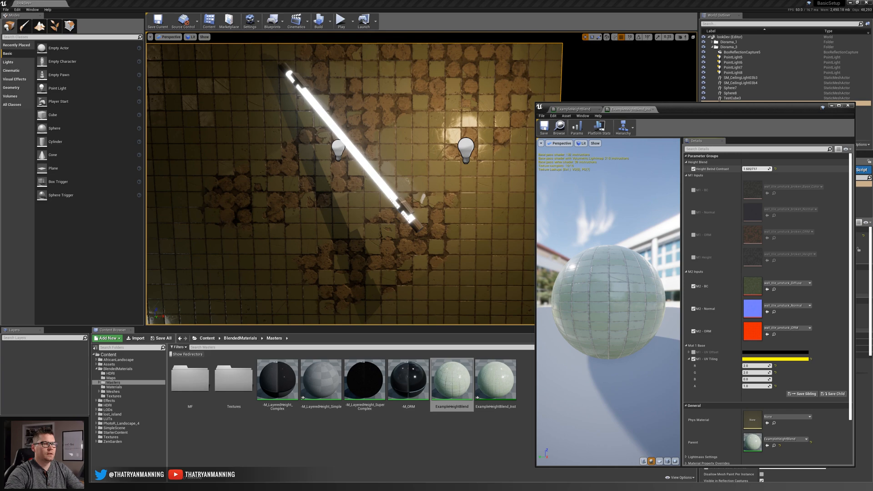
pyautogui.moveTo(755, 169); pyautogui.dragTo(756, 169)
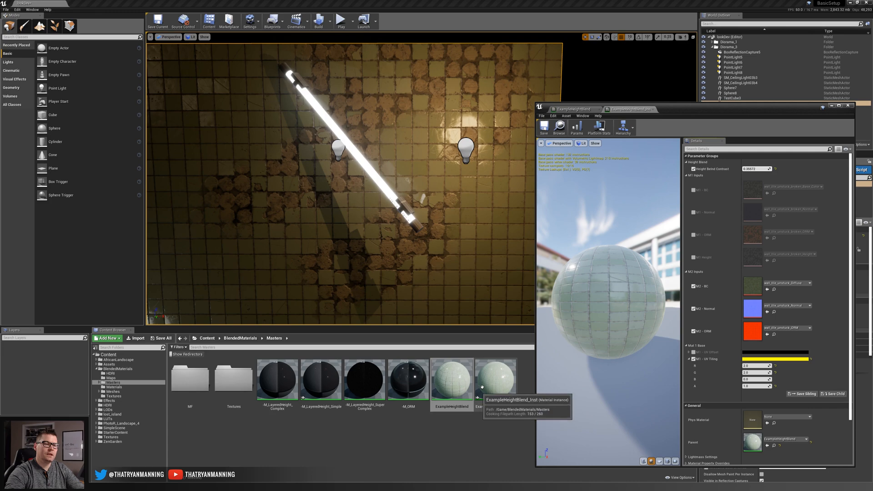
pyautogui.click(496, 380)
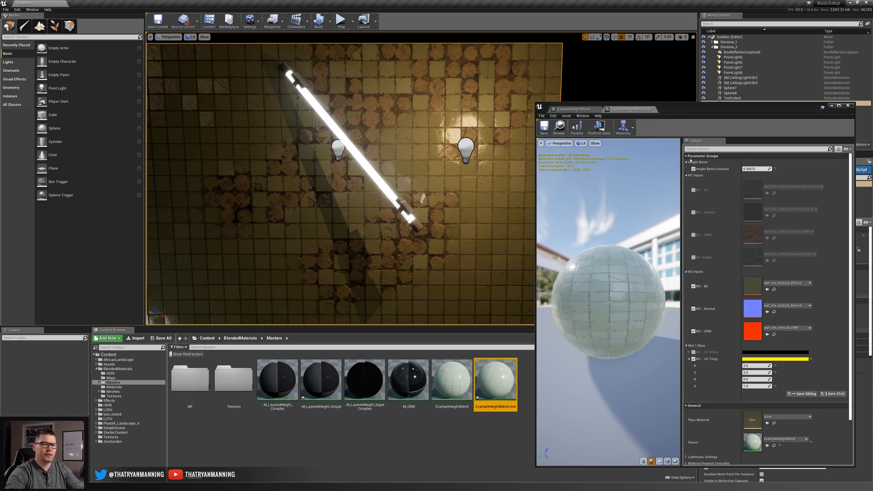
pyautogui.moveTo(755, 169); pyautogui.dragTo(757, 170)
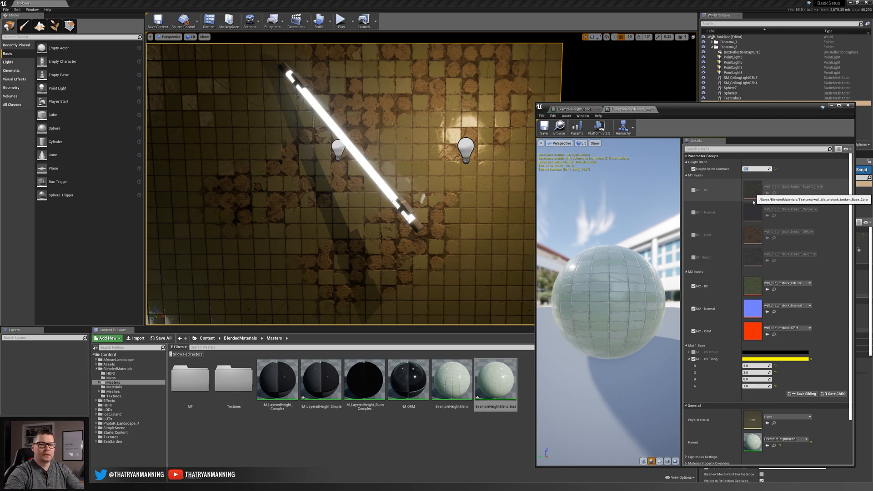
# Try a UV Tiling of 4 for R and G in the Mat 1 Base group, and set both back to 2
pyautogui.moveTo(376, 230)
pyautogui.mouseDown(button='right')
pyautogui.moveTo(369, 241)
pyautogui.moveTo(376, 231)
pyautogui.mouseUp(button='right')
pyautogui.press('s')
pyautogui.moveTo(757, 366); pyautogui.dragTo(759, 366)
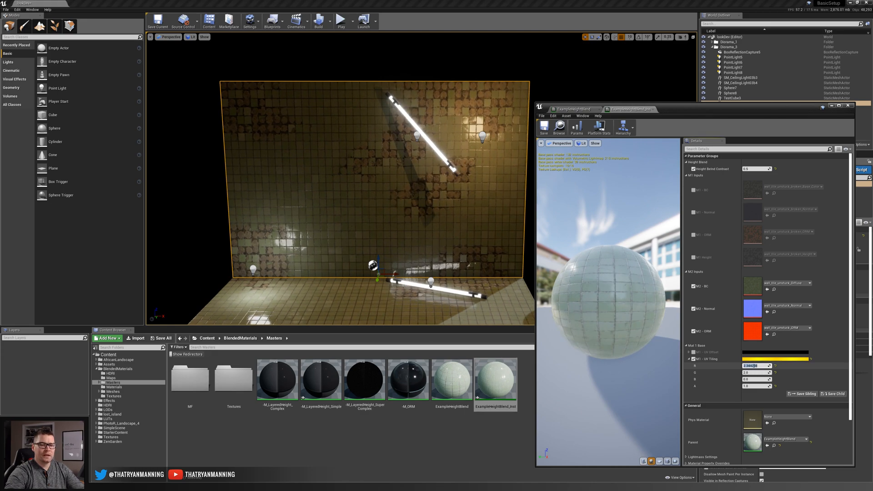
pyautogui.write('4')
pyautogui.press('Tab')
pyautogui.write('4')
pyautogui.press('Tab')
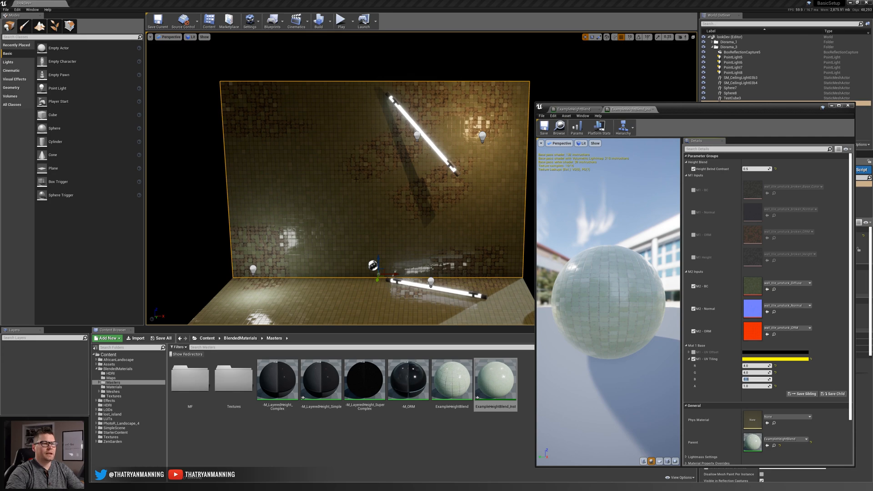
pyautogui.click(750, 365)
pyautogui.write('2')
pyautogui.press('Tab')
pyautogui.write('2')
pyautogui.press('Tab')
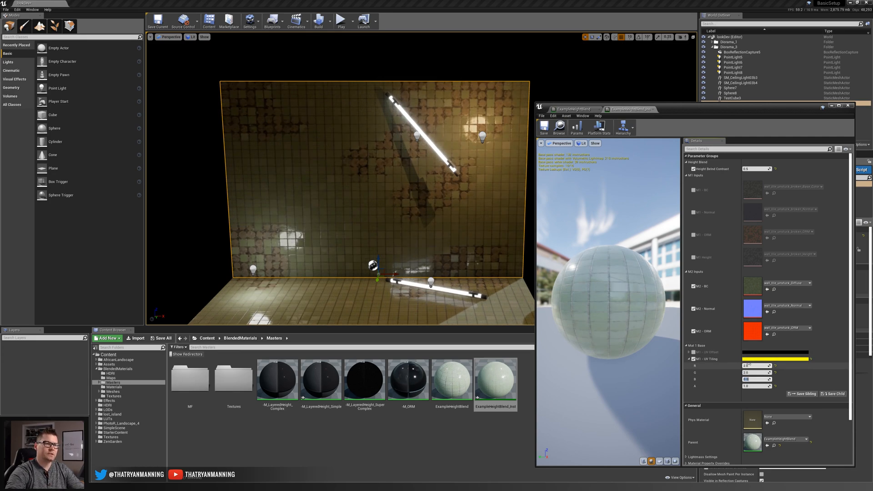
# Save ExampleHeightBlend_Inst and close its editor
pyautogui.click(543, 127)
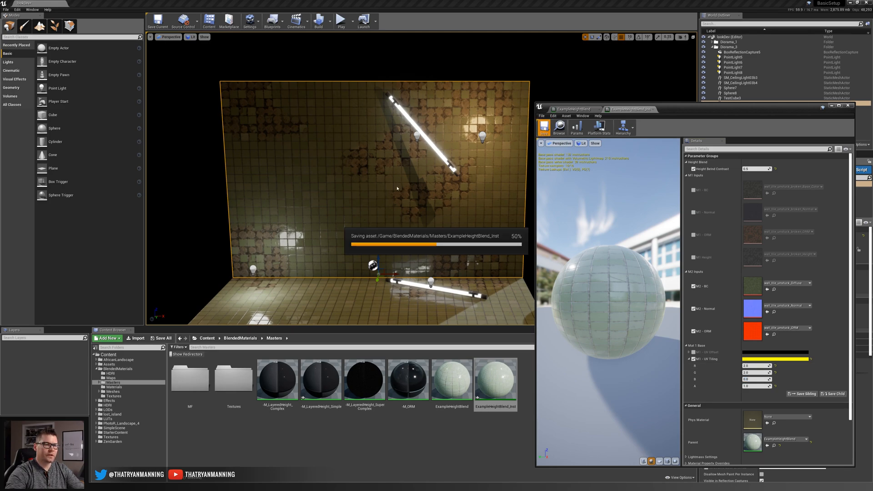
pyautogui.press('s')
pyautogui.moveTo(364, 210); pyautogui.dragTo(364, 226, button='right')
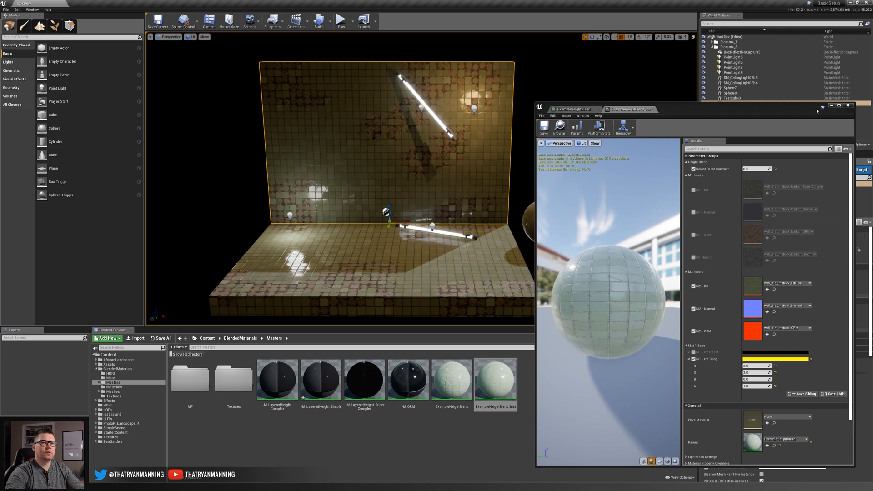
pyautogui.click(849, 105)
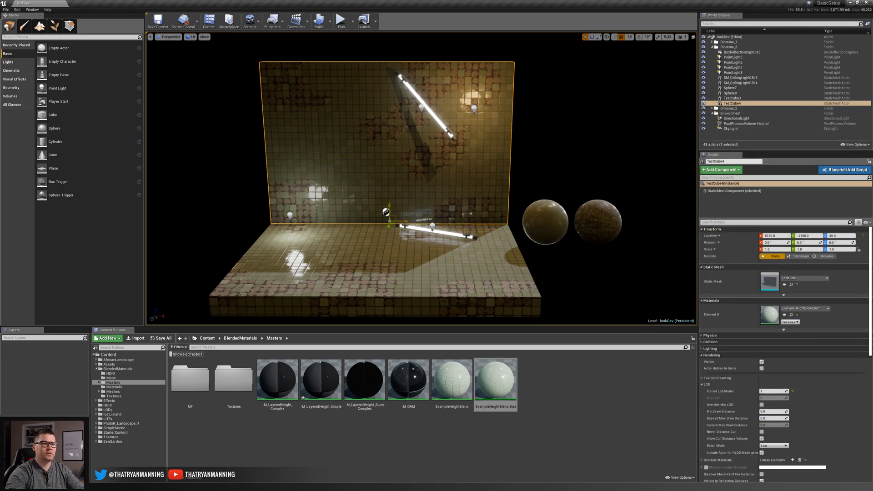
# Add the floor to the wall selection and duplicate both pieces sideways to extend the diorama to the right
pyautogui.keyDown('ctrl'); pyautogui.click(428, 268); pyautogui.keyUp('ctrl')
pyautogui.moveTo(411, 286); pyautogui.dragTo(412, 300, button='right')
pyautogui.press('s')
pyautogui.keyDown('alt'); pyautogui.moveTo(391, 282); pyautogui.dragTo(608, 204); pyautogui.keyUp('alt')
pyautogui.press('d')
pyautogui.press('s')
# Select the duplicated wall and floor, TestCube5 and TestCube6, and move them flush against the original section
pyautogui.moveTo(517, 220); pyautogui.dragTo(482, 188, button='right')
pyautogui.moveTo(527, 202); pyautogui.dragTo(527, 203)
pyautogui.click(655, 145)
pyautogui.click(562, 163)
pyautogui.keyDown('ctrl'); pyautogui.click(532, 234); pyautogui.keyUp('ctrl')
pyautogui.moveTo(559, 272); pyautogui.dragTo(563, 272)
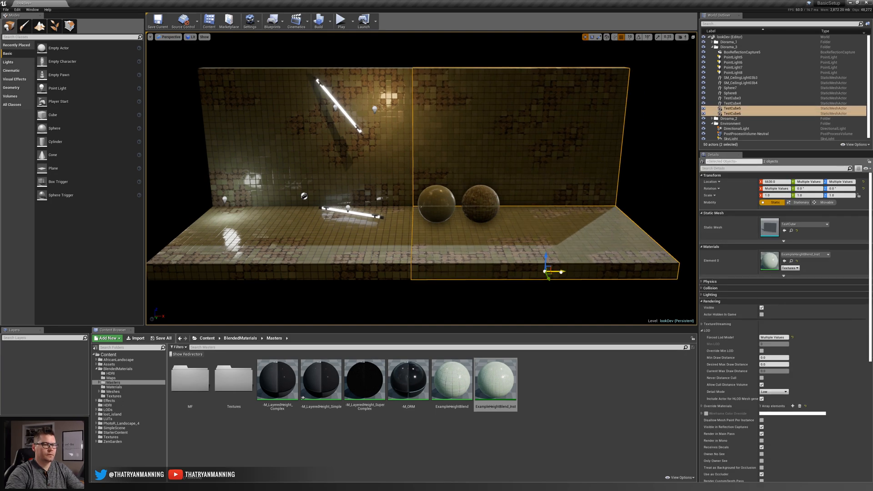
# Switch to Mesh Paint mode and add the original wall and floor to the selection of duplicated pieces
pyautogui.click(25, 26)
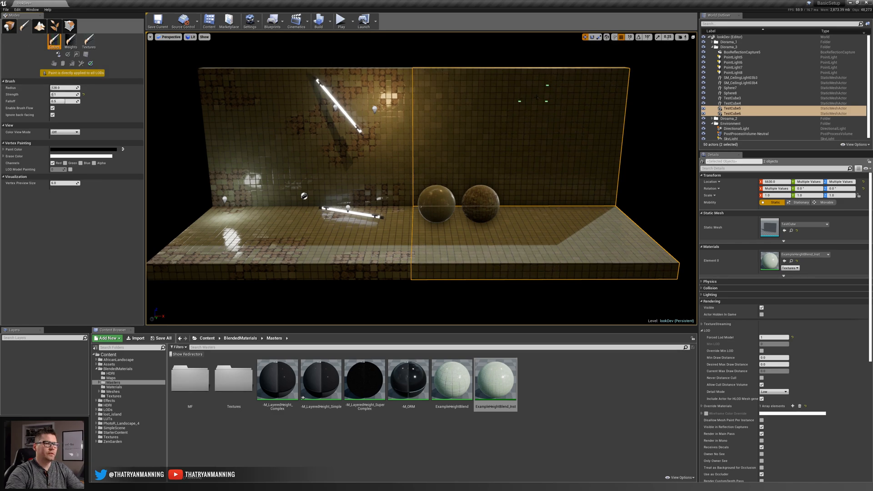
pyautogui.keyDown('ctrl'); pyautogui.click(388, 192); pyautogui.keyUp('ctrl')
pyautogui.keyDown('ctrl'); pyautogui.click(391, 241); pyautogui.keyUp('ctrl')
pyautogui.moveTo(392, 241)
pyautogui.mouseDown(button='right')
pyautogui.moveTo(364, 241)
pyautogui.moveTo(394, 241)
pyautogui.moveTo(387, 257)
pyautogui.mouseUp(button='right')
pyautogui.press('w')
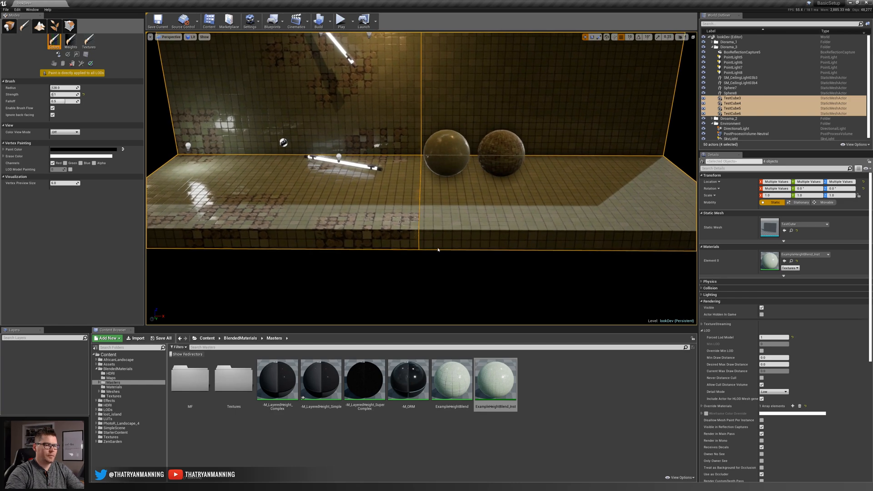
# Paint the duplicated floor's front area next to the seam with the original floor, leaving black as the paint colour
pyautogui.press('x')
pyautogui.moveTo(460, 224); pyautogui.dragTo(464, 205)
pyautogui.press('x')
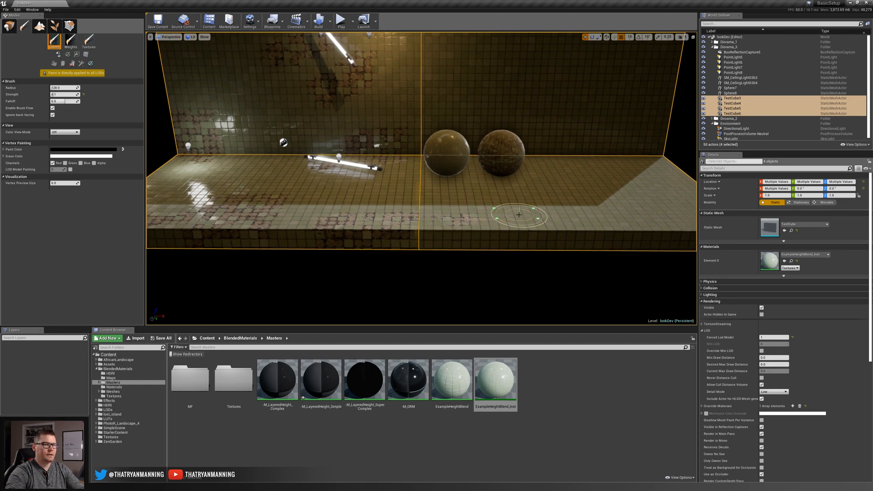
pyautogui.moveTo(464, 205); pyautogui.dragTo(481, 161, button='right')
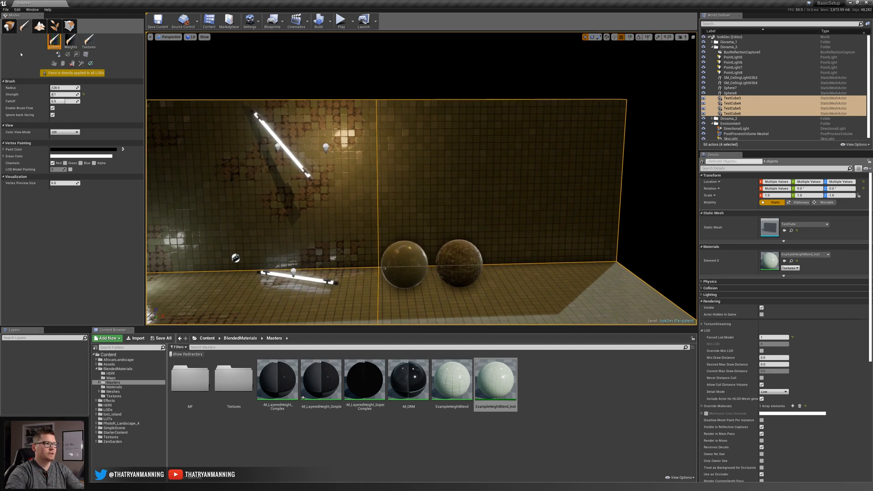
# Set the brush strength to 0.5, paint black across the upper part of the duplicated wall, and clear the selection
pyautogui.click(55, 94)
pyautogui.write('.5')
pyautogui.moveTo(432, 145)
pyautogui.mouseDown()
pyautogui.moveTo(388, 146)
pyautogui.moveTo(516, 165)
pyautogui.moveTo(631, 123)
pyautogui.mouseUp()
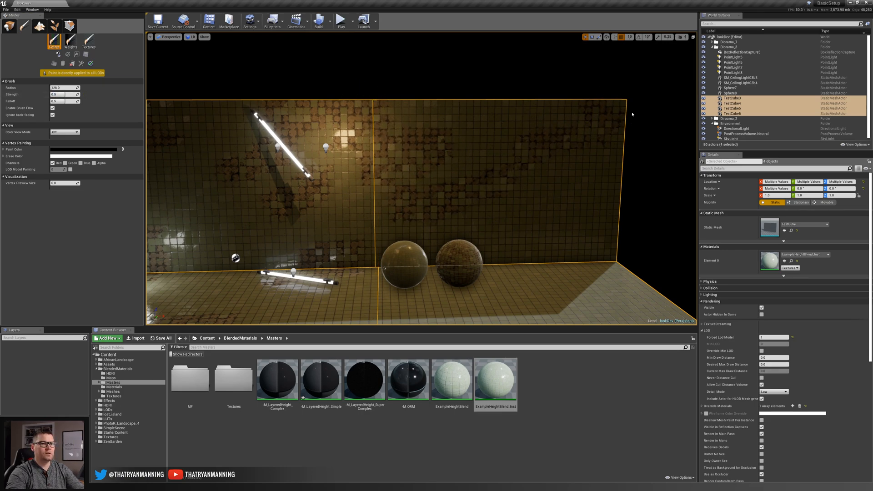
pyautogui.moveTo(367, 304); pyautogui.dragTo(355, 326, button='right')
pyautogui.click(543, 306)
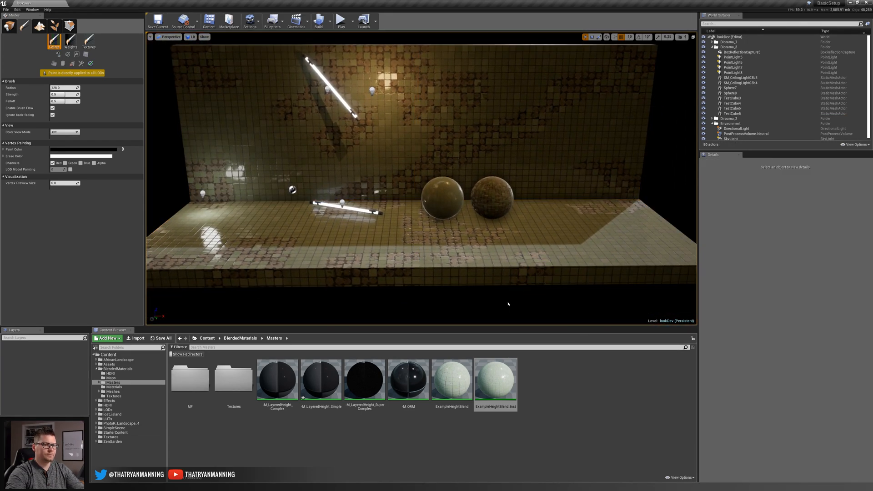
pyautogui.moveTo(543, 305); pyautogui.dragTo(541, 304, button='right')
# Select the duplicated wall and floor, shift them slightly away from the original section in Place mode, and deselect them
pyautogui.click(523, 175)
pyautogui.keyDown('ctrl'); pyautogui.click(522, 235); pyautogui.keyUp('ctrl')
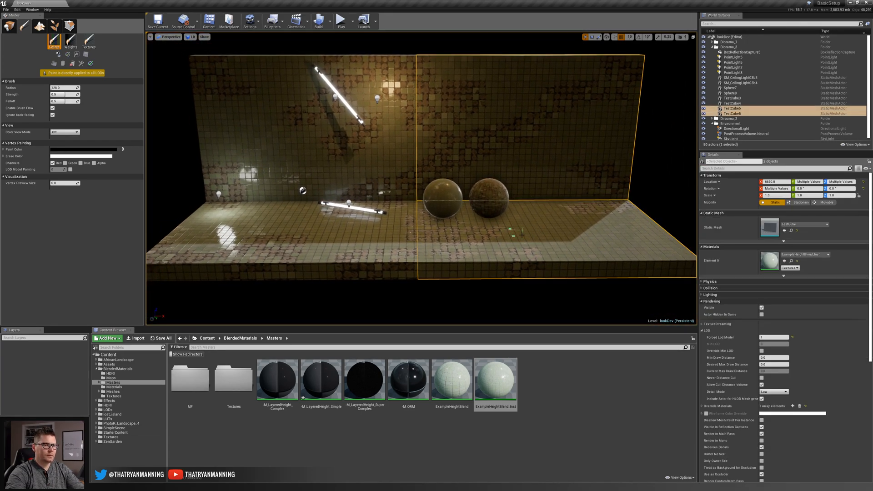
pyautogui.click(9, 26)
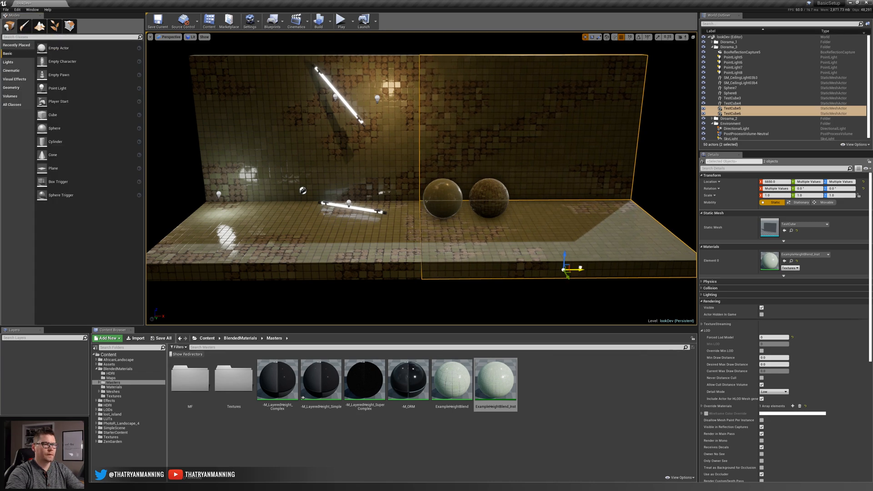
pyautogui.click(454, 295)
pyautogui.press('s')
pyautogui.moveTo(453, 295); pyautogui.dragTo(450, 293, button='right')
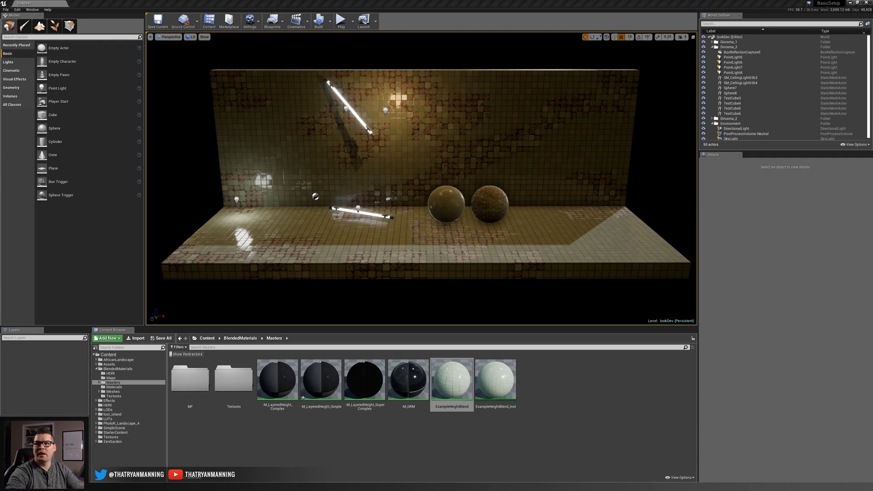
# Examine the ExampleHeightBlend material graph, starting with the MAT1 - UV Tiling group and the Mat 1 texture group
pyautogui.moveTo(872, 318); pyautogui.dragTo(328, 0)
pyautogui.scroll(-4, 111, 203)
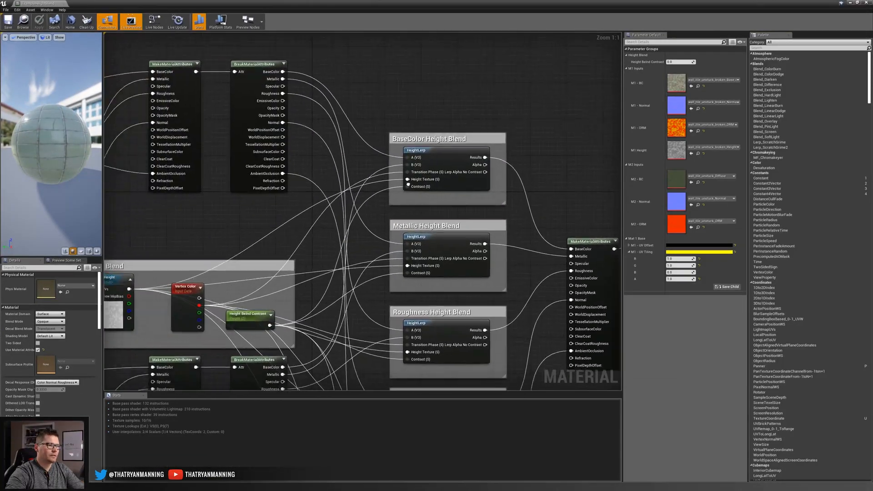
pyautogui.moveTo(397, 204); pyautogui.dragTo(404, 205, button='right')
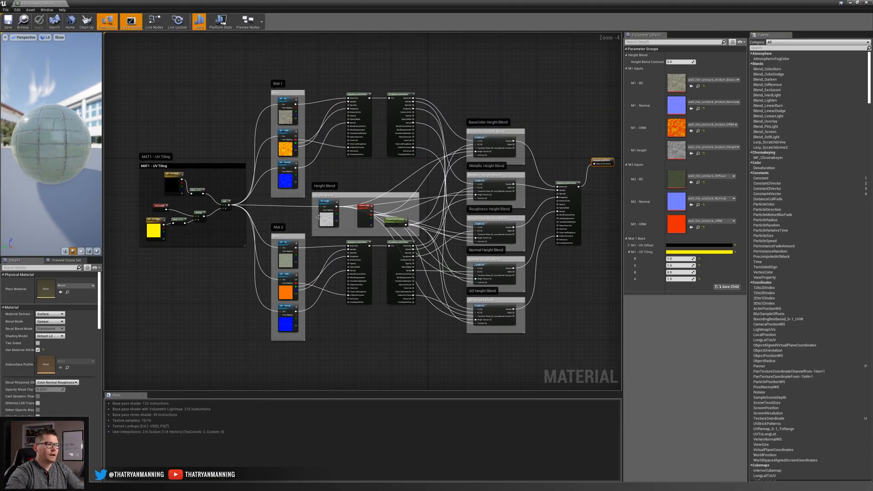
pyautogui.moveTo(120, 148); pyautogui.dragTo(243, 262)
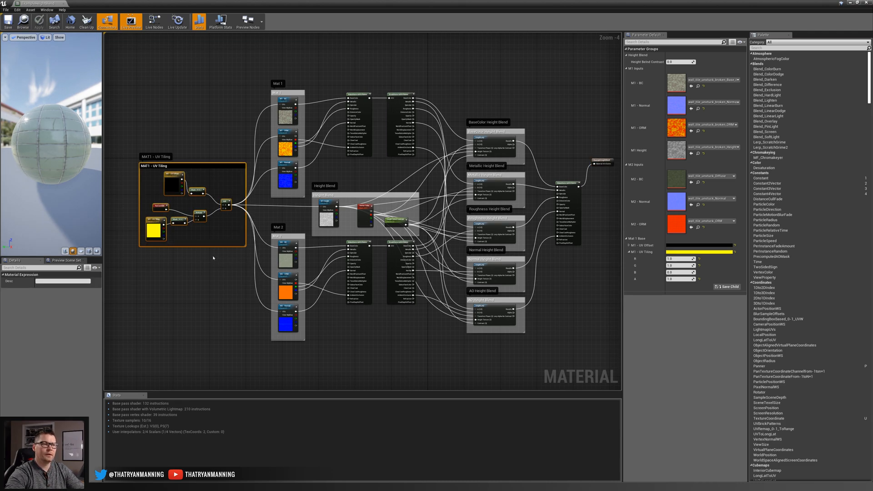
pyautogui.click(219, 105)
pyautogui.moveTo(267, 125); pyautogui.dragTo(306, 203)
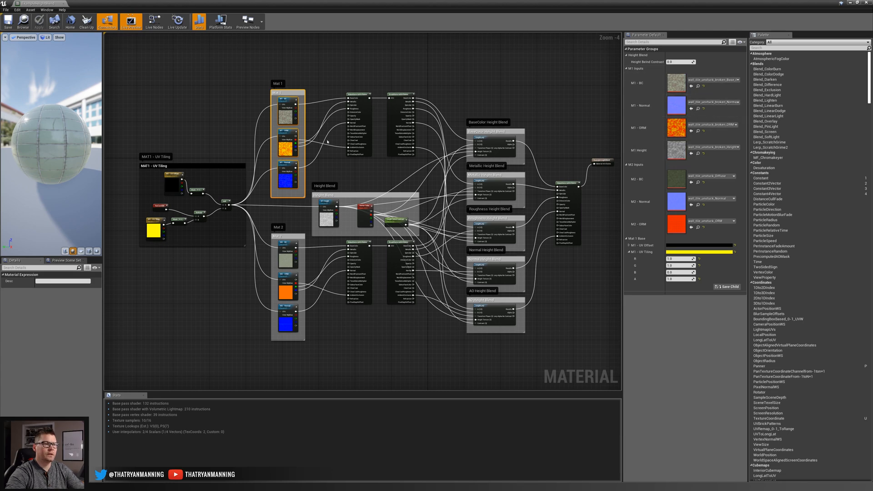
pyautogui.scroll(1, 407, 171)
pyautogui.moveTo(407, 171); pyautogui.dragTo(362, 159, button='right')
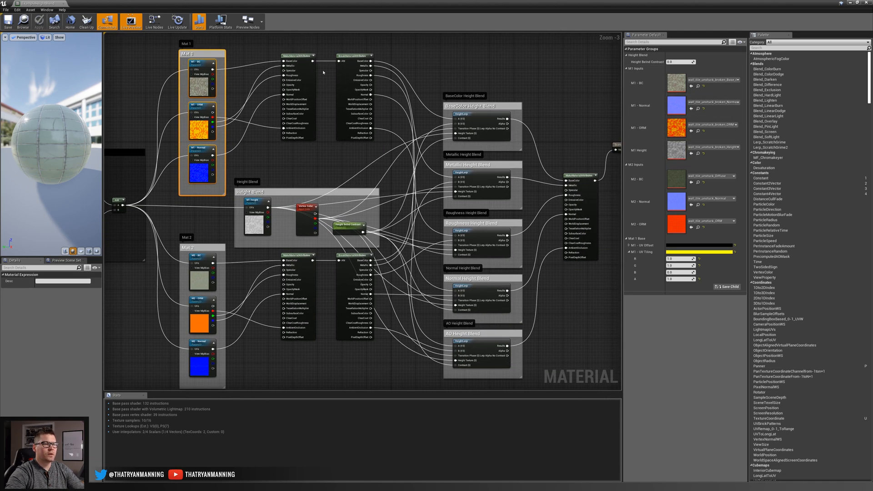
# Inspect how the texture samples feed the HeightLerp blends, MakeMaterialAttributes node and material output, and return to the level
pyautogui.moveTo(213, 69); pyautogui.dragTo(424, 71)
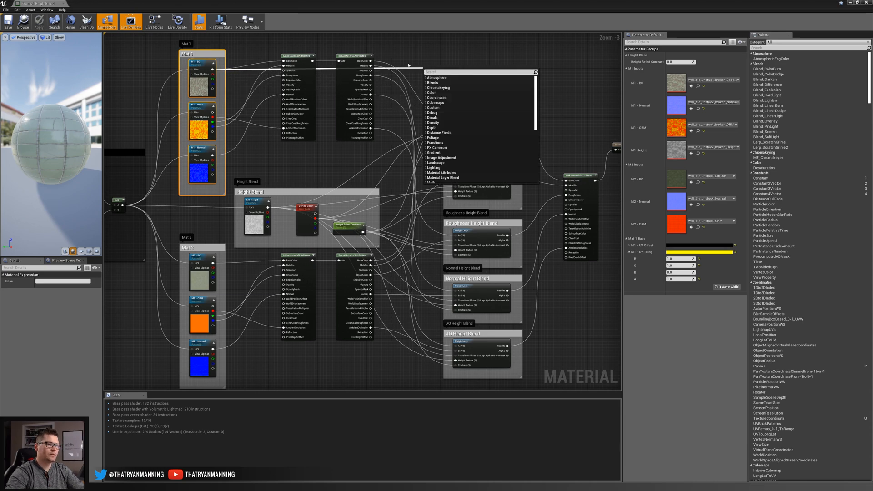
pyautogui.click(494, 196)
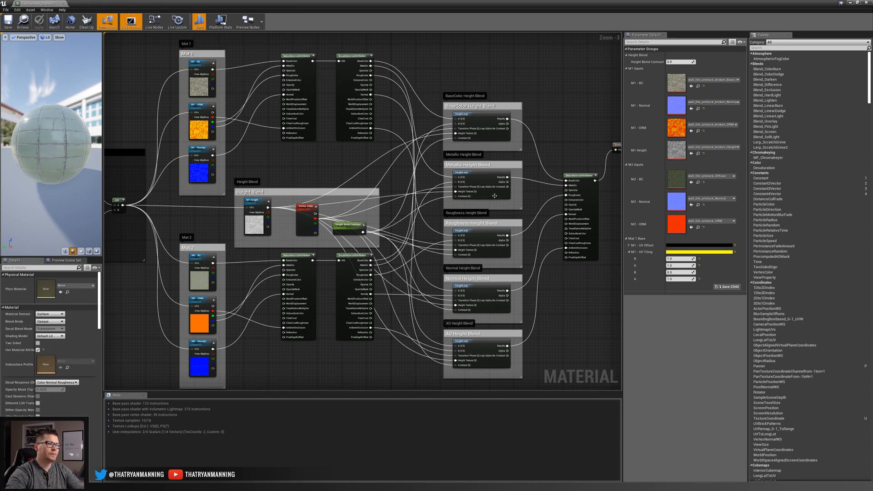
pyautogui.click(470, 121)
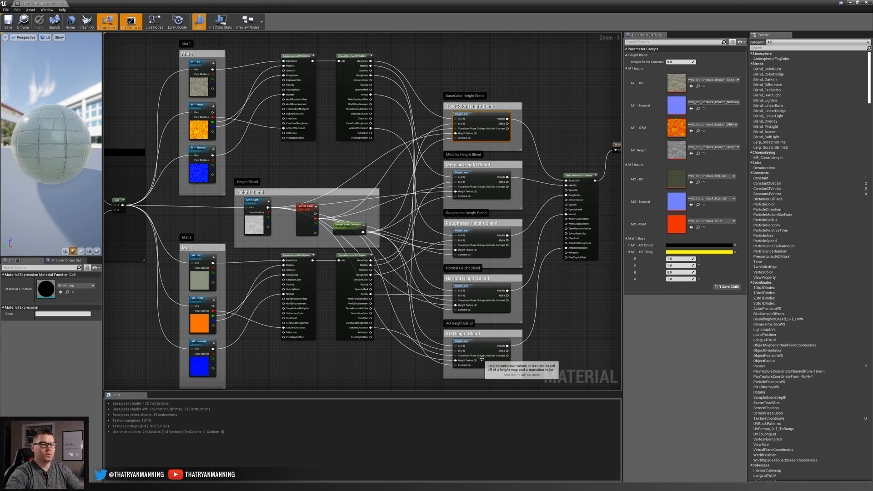
pyautogui.moveTo(548, 284); pyautogui.dragTo(457, 266, button='right')
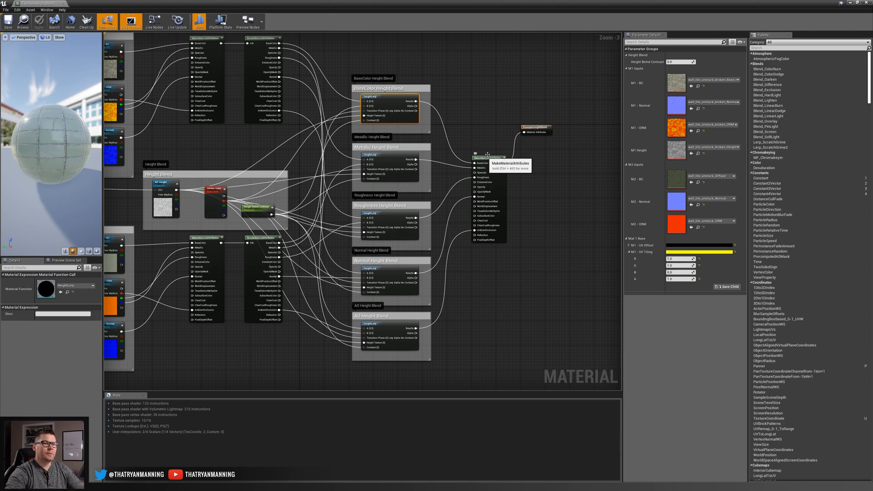
pyautogui.click(539, 127)
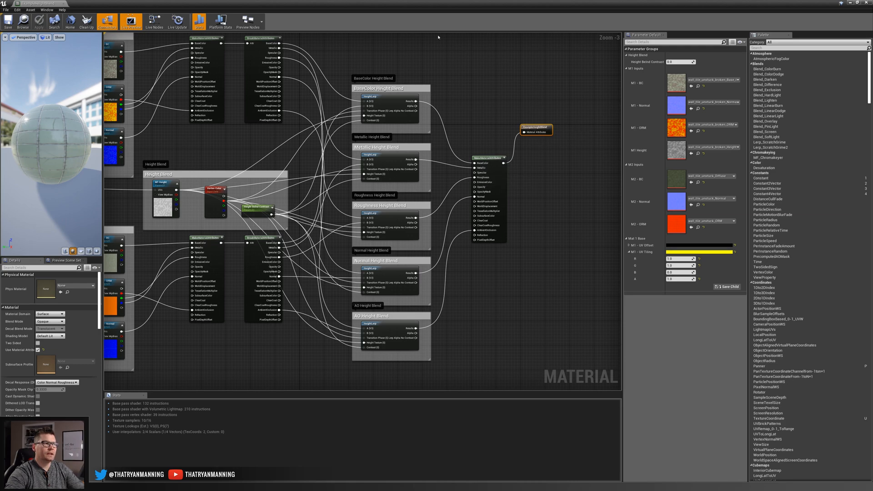
pyautogui.doubleClick(308, 7)
pyautogui.click(309, 8)
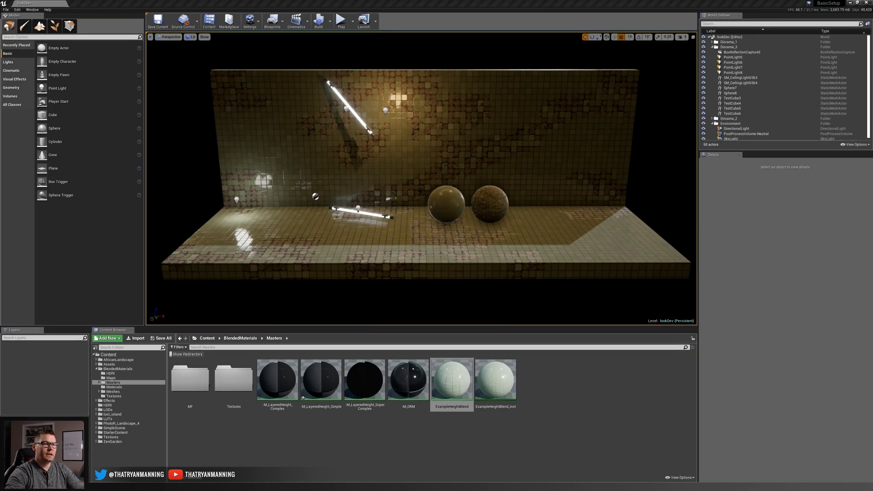
# Select all four wall and floor pieces, switch to Mesh Paint mode, and clear the selection
pyautogui.click(300, 145)
pyautogui.keyDown('ctrl'); pyautogui.click(519, 150); pyautogui.keyUp('ctrl')
pyautogui.keyDown('ctrl'); pyautogui.click(527, 236); pyautogui.keyUp('ctrl')
pyautogui.keyDown('ctrl'); pyautogui.click(273, 241); pyautogui.keyUp('ctrl')
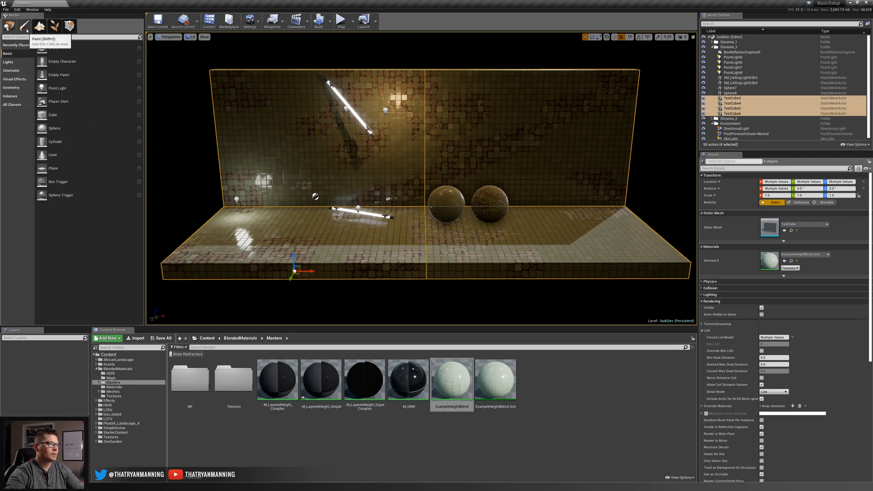
pyautogui.click(24, 26)
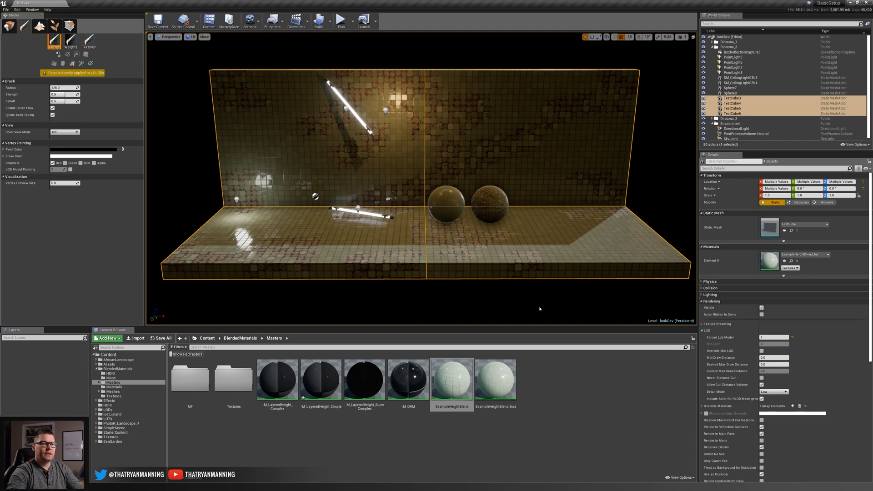
pyautogui.click(540, 309)
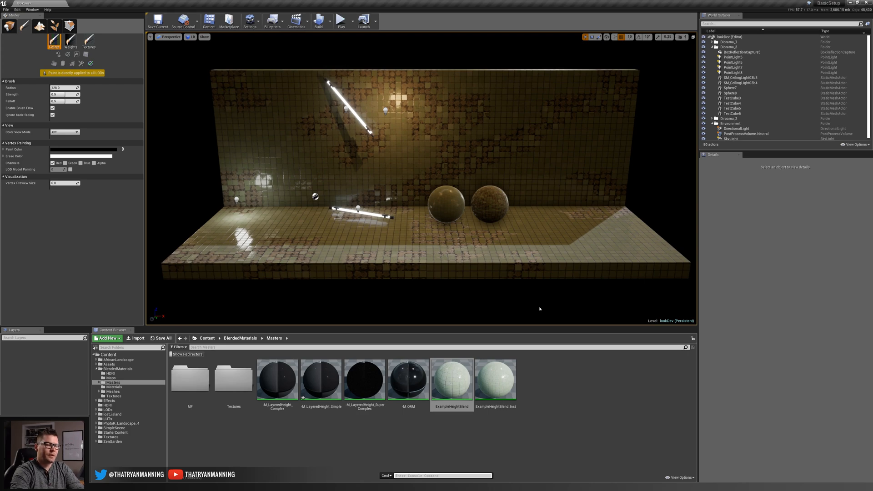